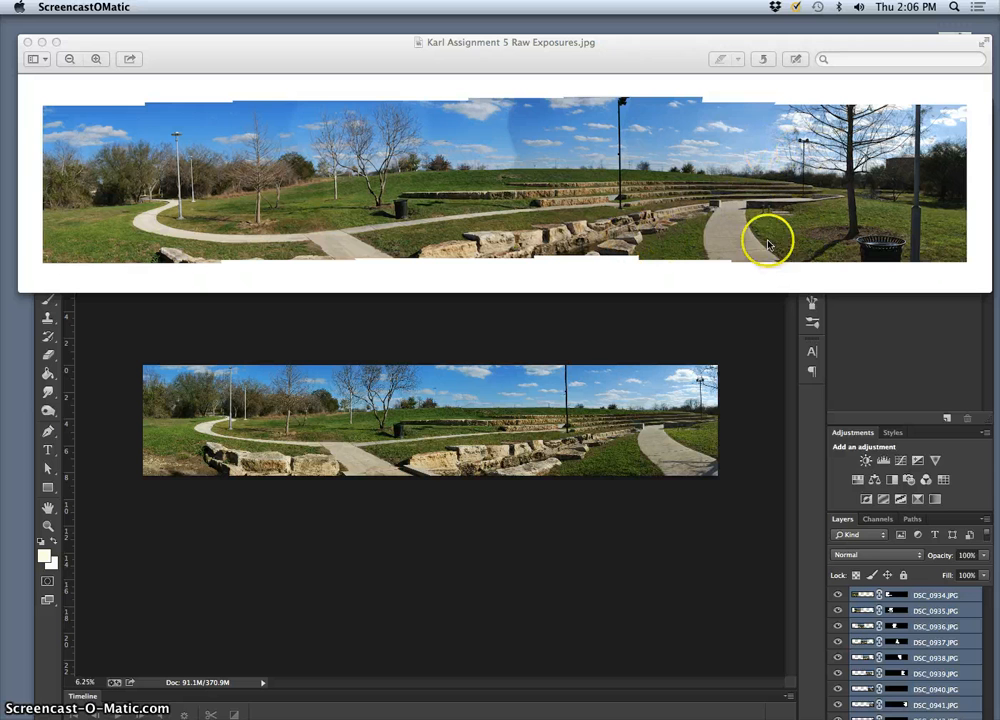
# - Arrange the Photoshop window below the raw exposures image so both panoramas can be compared, and bring Preview to the front
pyautogui.click(699, 344)
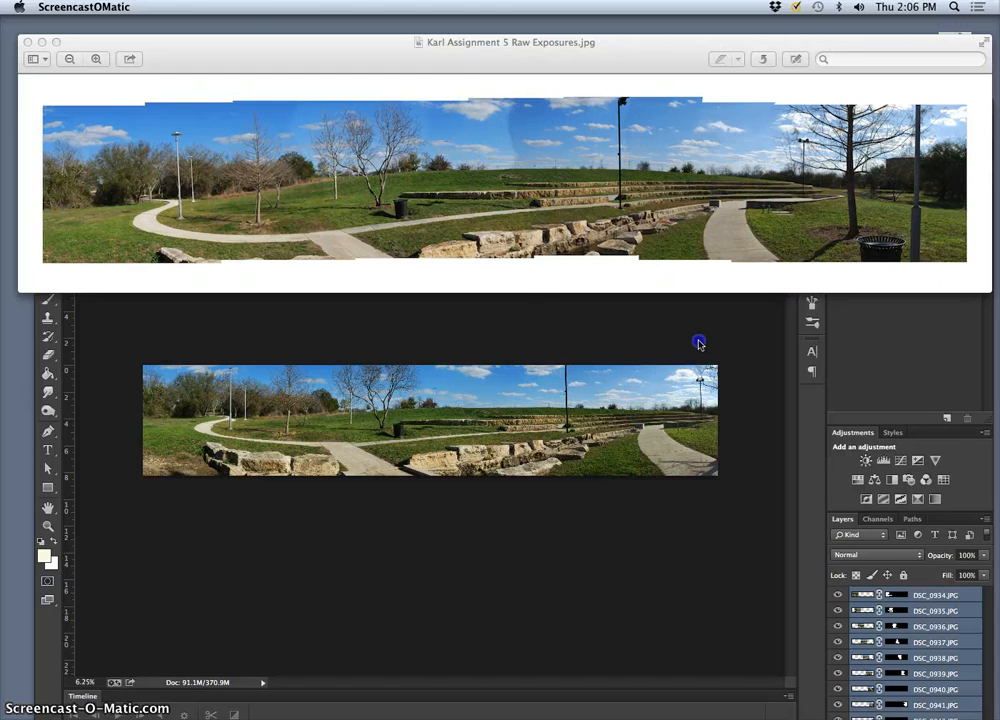
pyautogui.moveTo(662, 117); pyautogui.dragTo(655, 19)
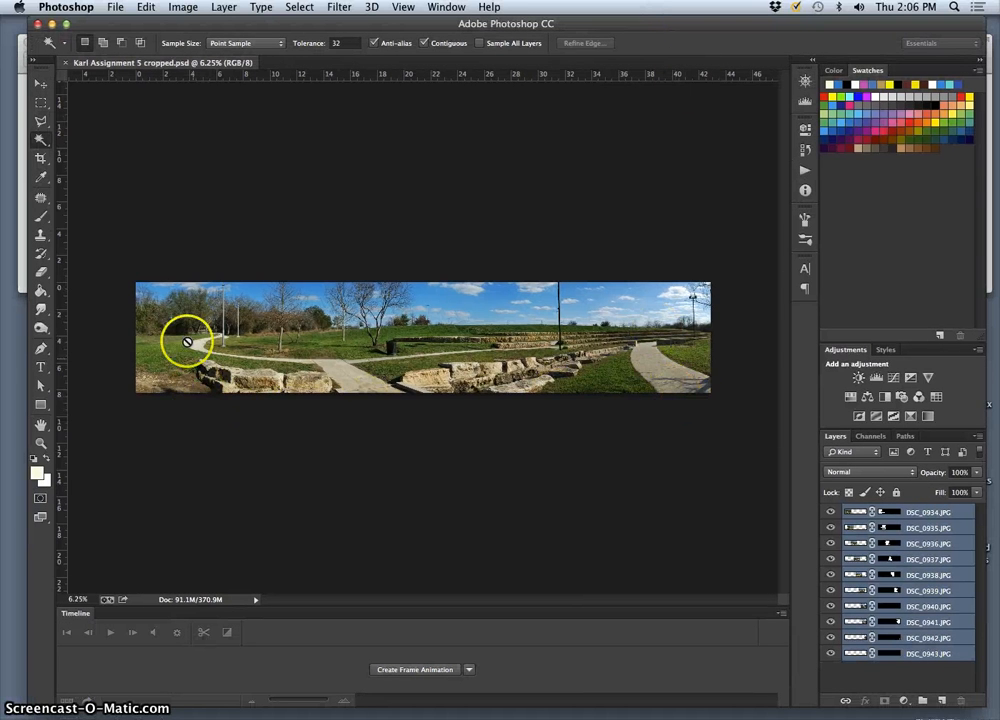
pyautogui.moveTo(626, 37); pyautogui.dragTo(632, 192)
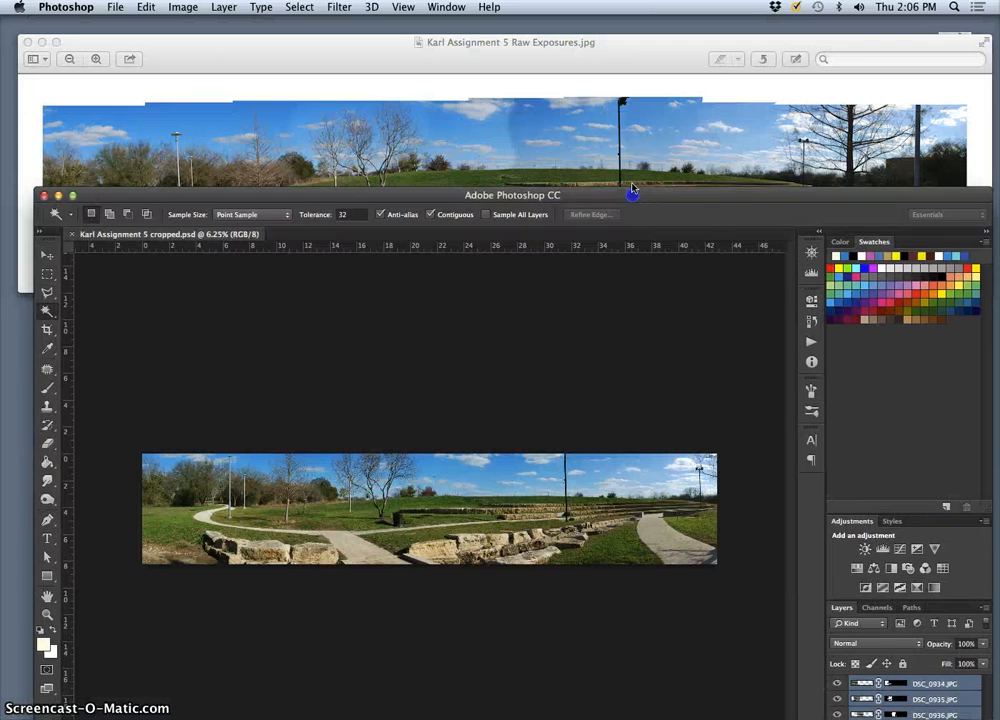
pyautogui.click(505, 116)
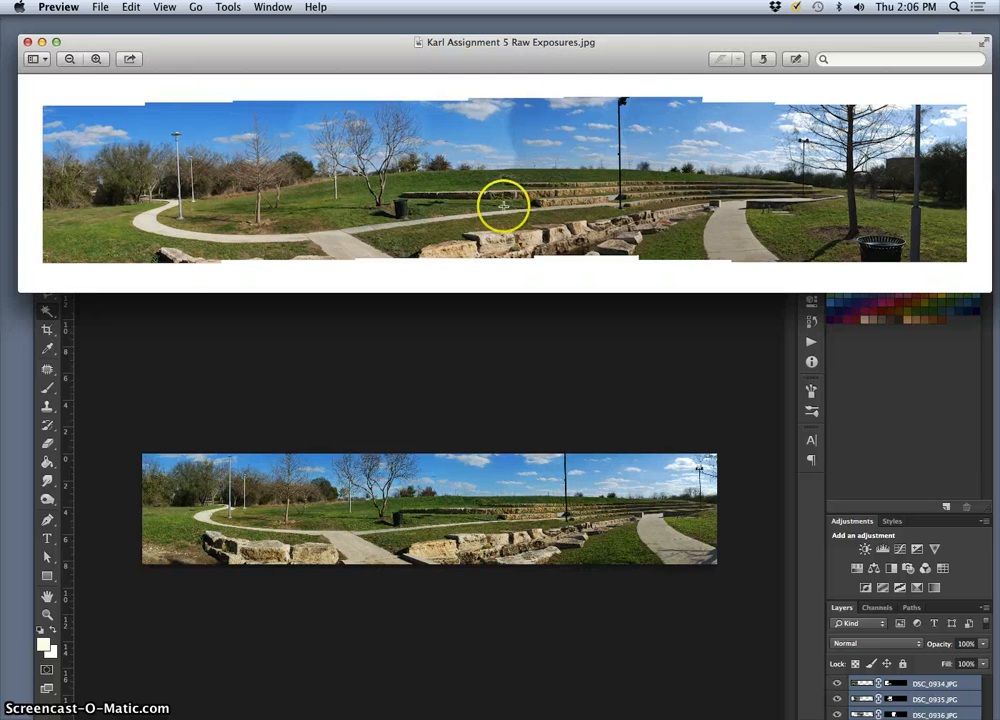
pyautogui.moveTo(473, 59)
pyautogui.mouseDown()
pyautogui.moveTo(504, 40)
pyautogui.moveTo(492, 53)
pyautogui.mouseUp()
# - Start an export of the Assignment 5 Raw Exposures image with the Desktop as destination, keeping its file name
pyautogui.click(101, 8)
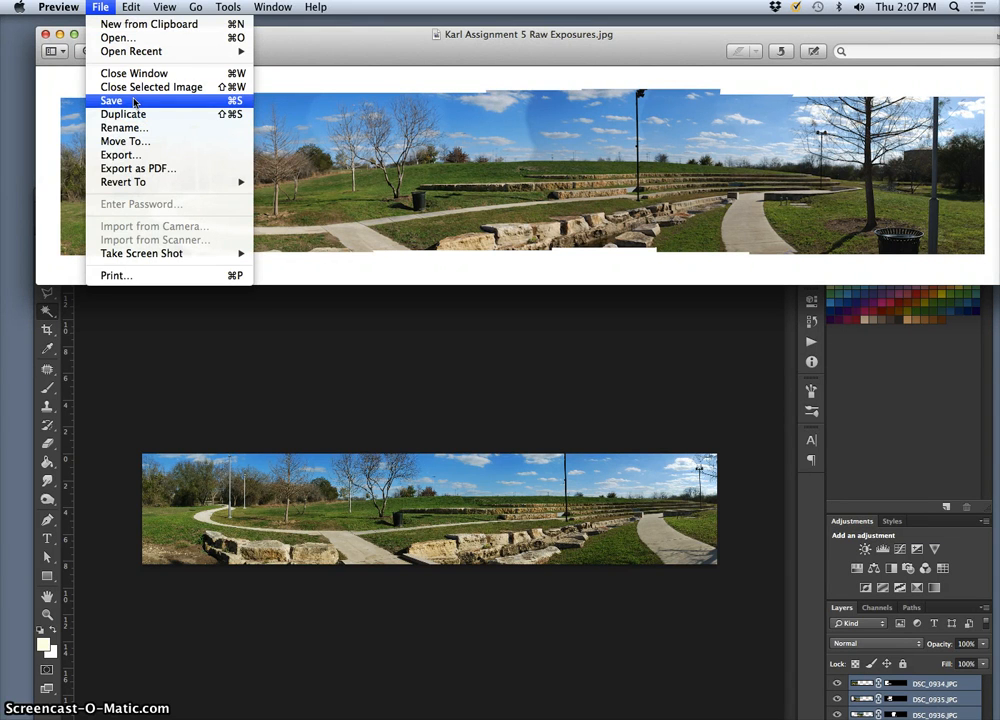
pyautogui.click(149, 158)
pyautogui.click(568, 136)
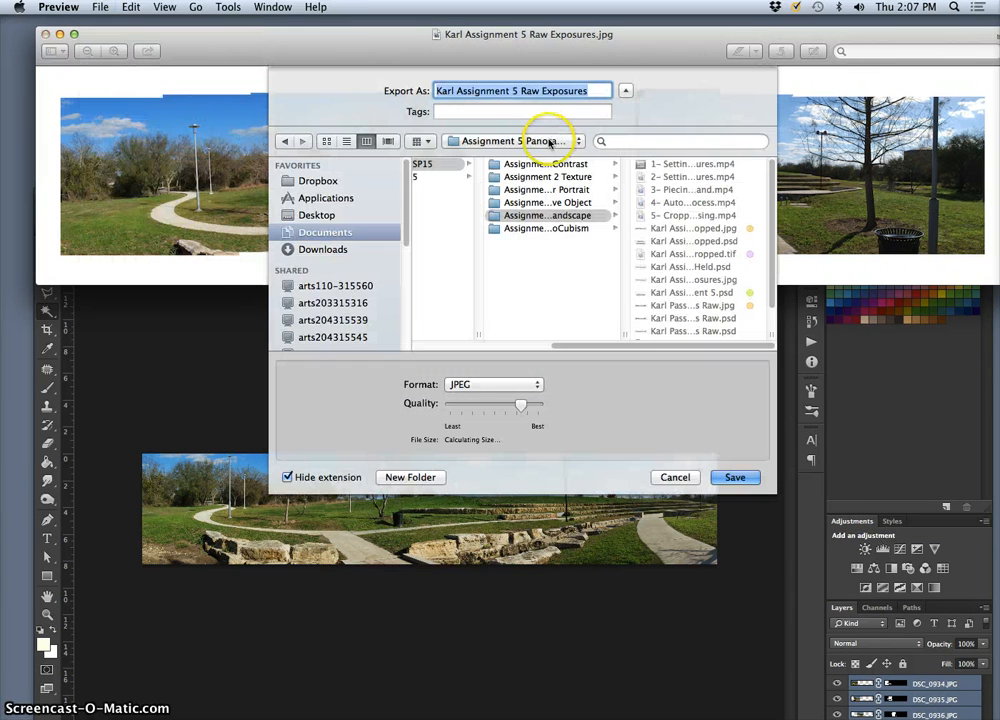
pyautogui.press('super+d')
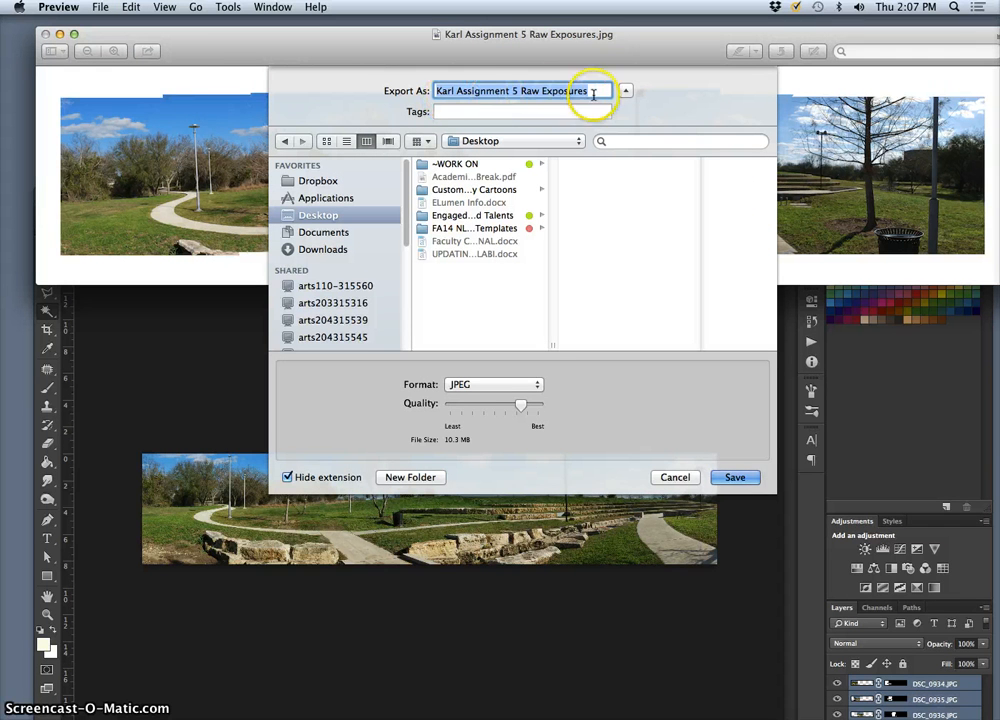
pyautogui.click(592, 92)
# - Keep the JPEG format, lower the export quality to slightly below the middle of the scale, and save the file
pyautogui.click(504, 383)
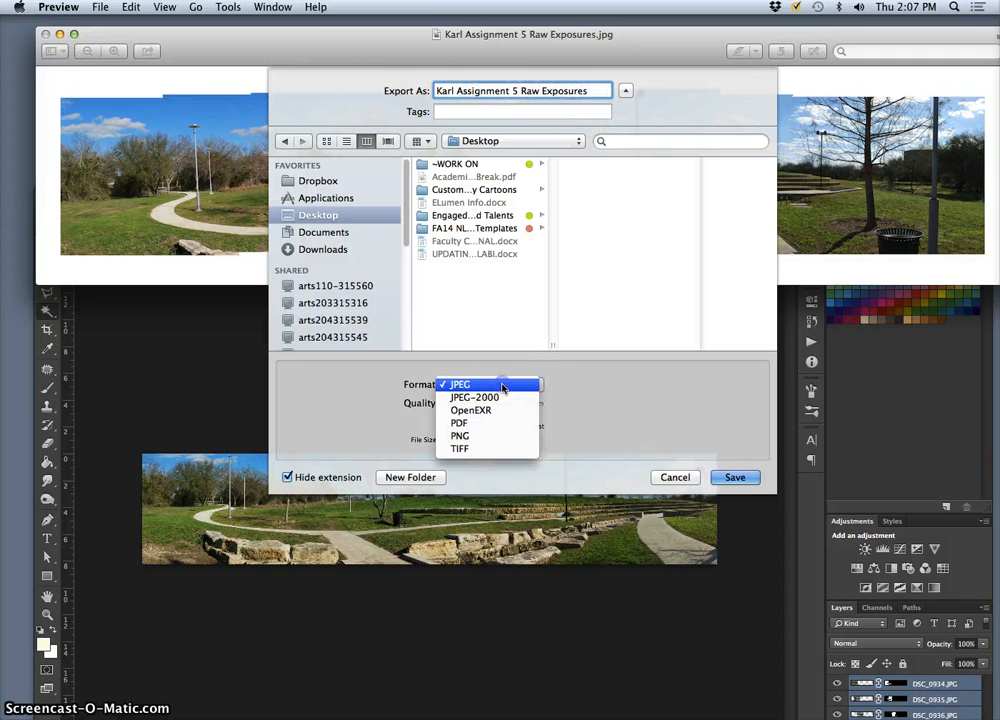
pyautogui.click(635, 380)
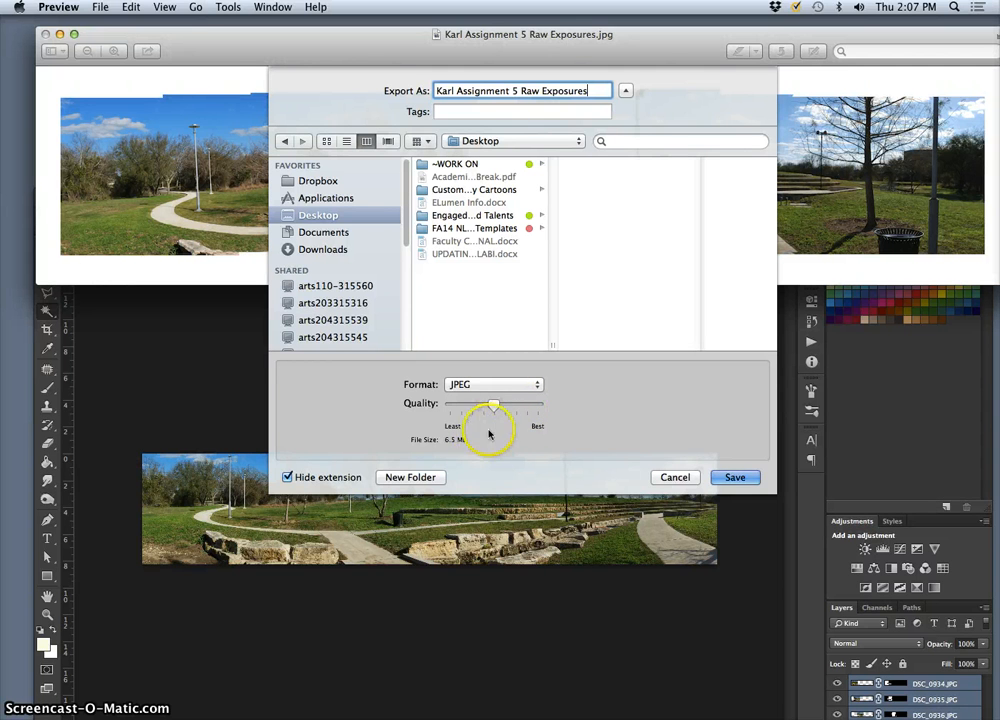
pyautogui.click(484, 404)
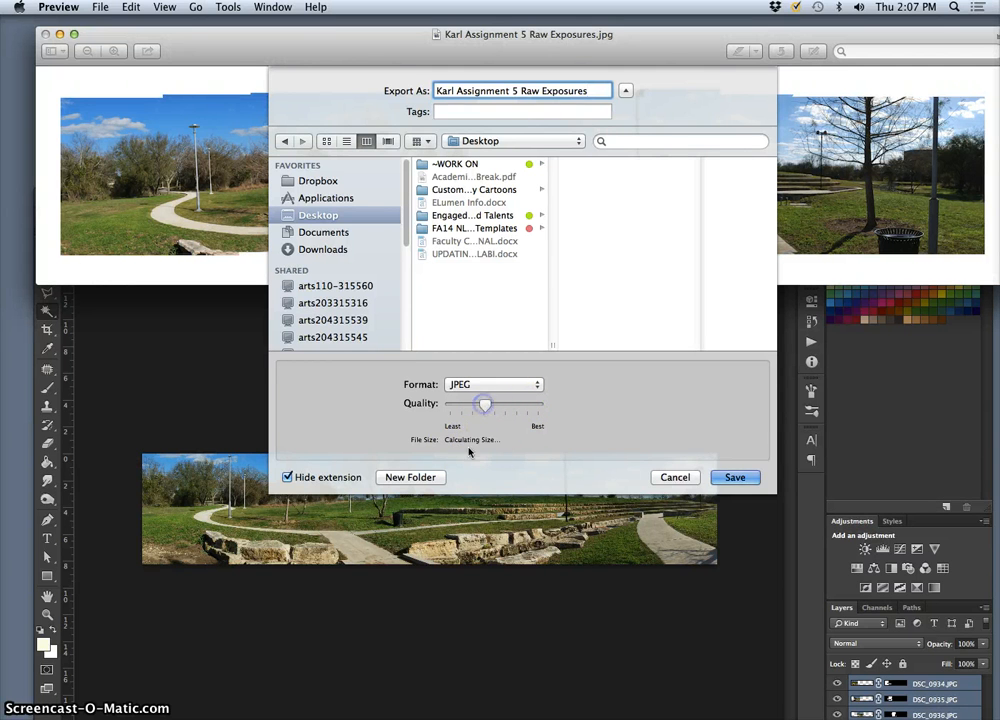
pyautogui.moveTo(484, 404); pyautogui.dragTo(480, 448)
pyautogui.click(729, 478)
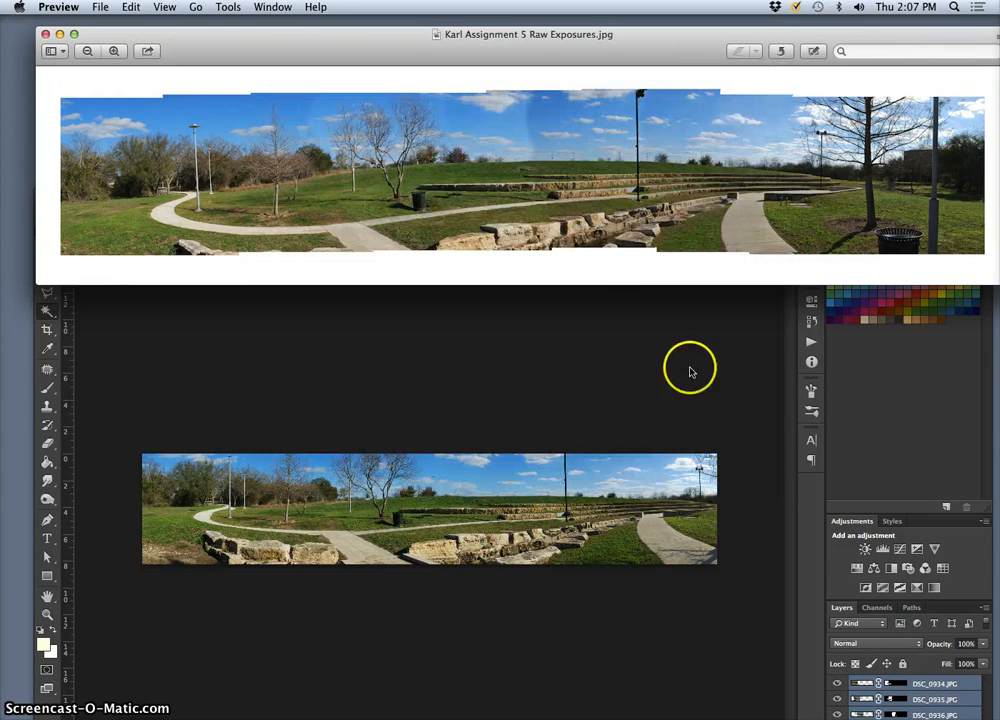
# - Append .jpg to the name of the exported raw exposures file on the desktop, and close the original image in Preview
pyautogui.press('F11')
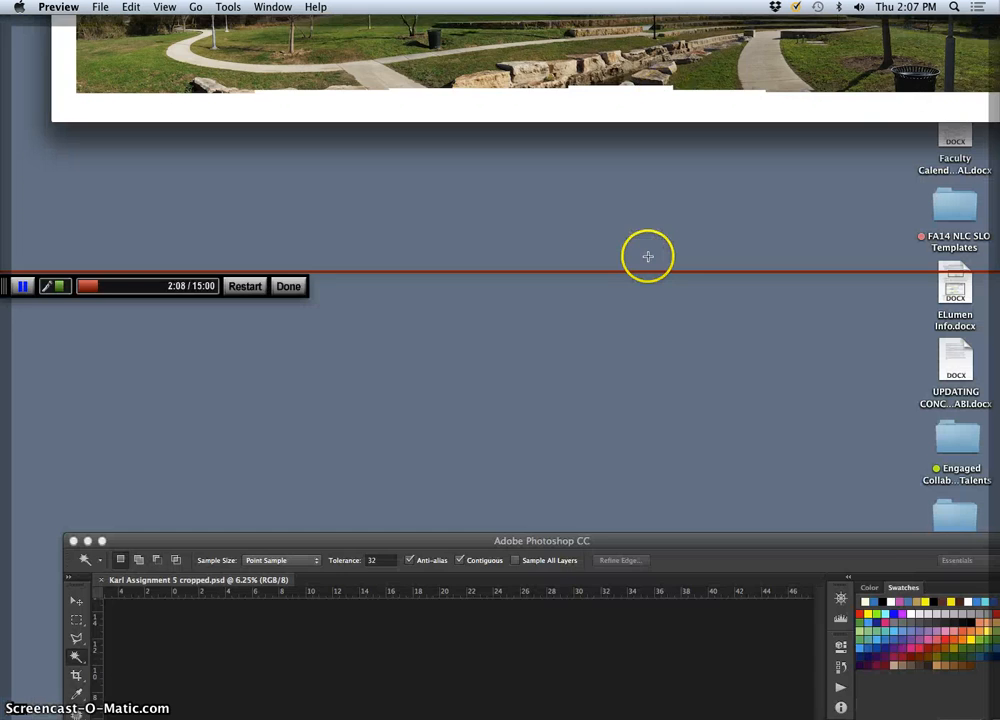
pyautogui.moveTo(962, 668); pyautogui.dragTo(640, 198)
pyautogui.click(640, 201)
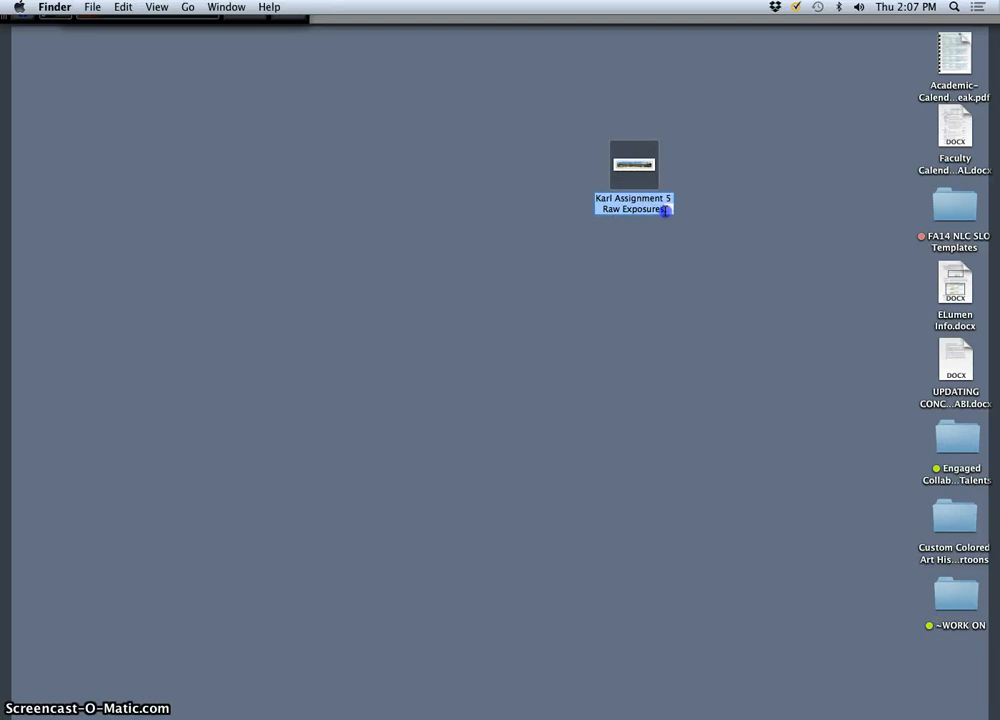
pyautogui.click(665, 210)
pyautogui.write('.jpg')
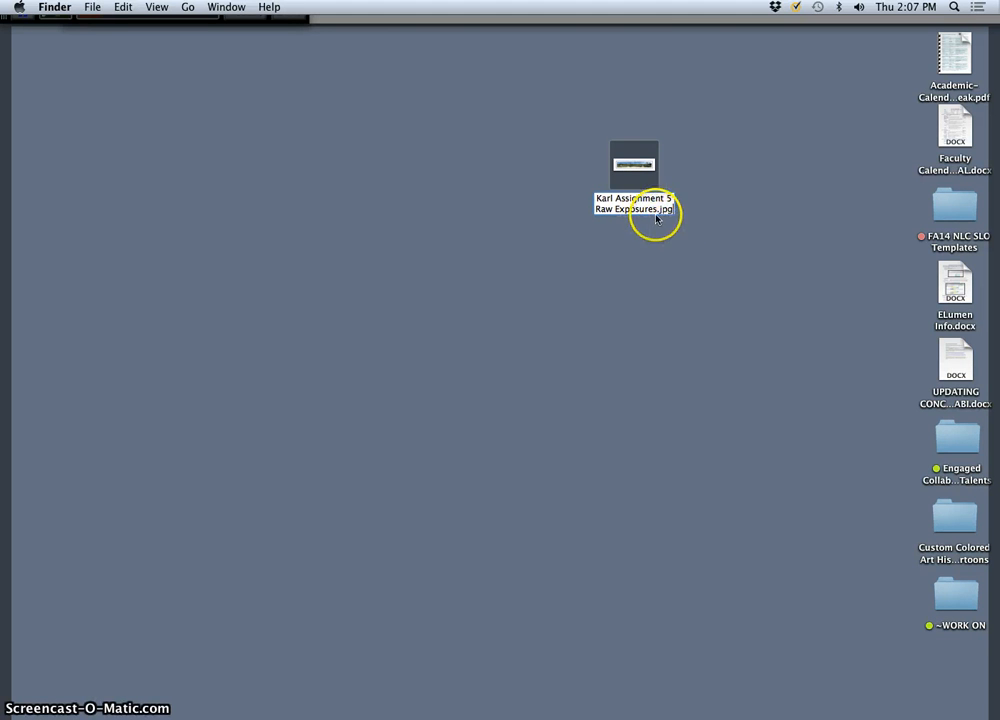
pyautogui.click(727, 221)
pyautogui.click(683, 214)
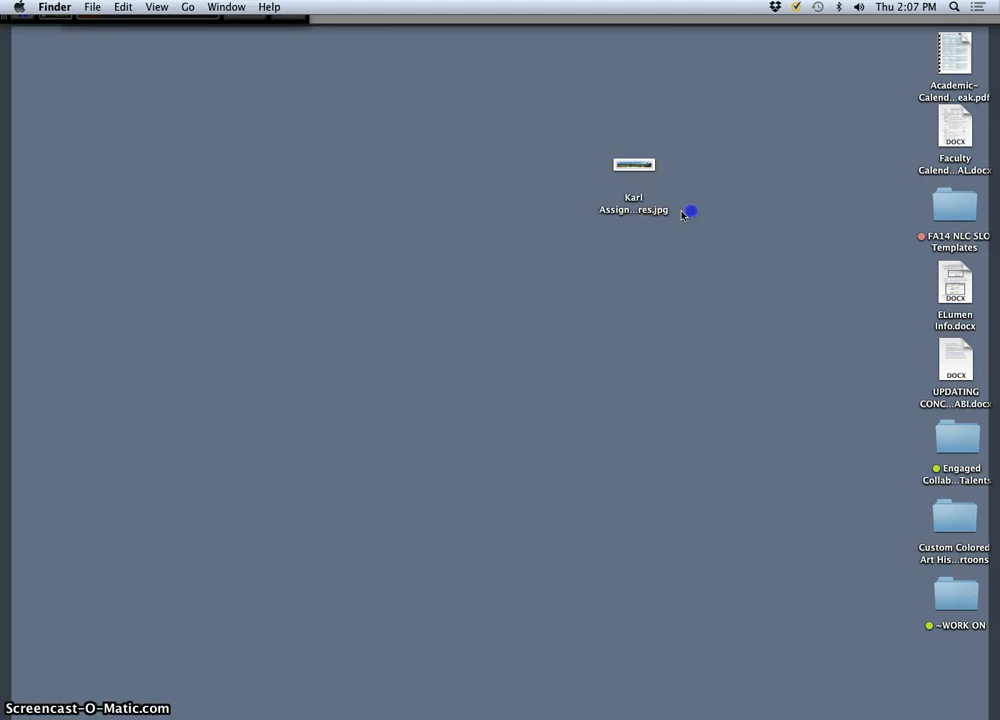
pyautogui.doubleClick(671, 217)
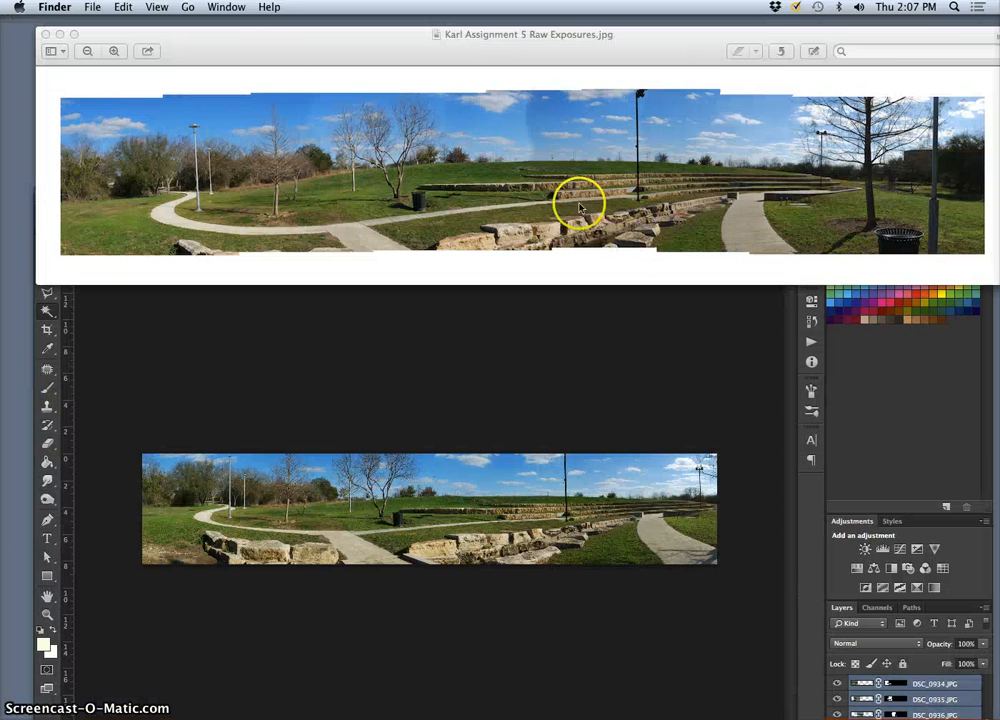
pyautogui.click(44, 34)
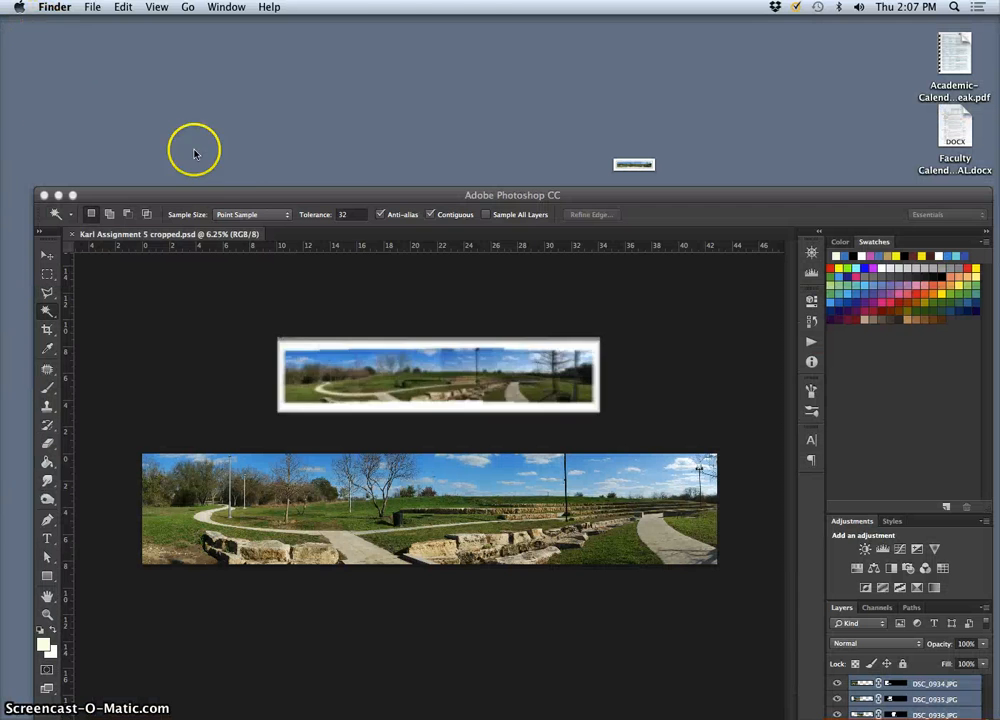
# - Switch to Photoshop, move its window back up, and flatten all layers of the cropped panorama into one
pyautogui.click(346, 193)
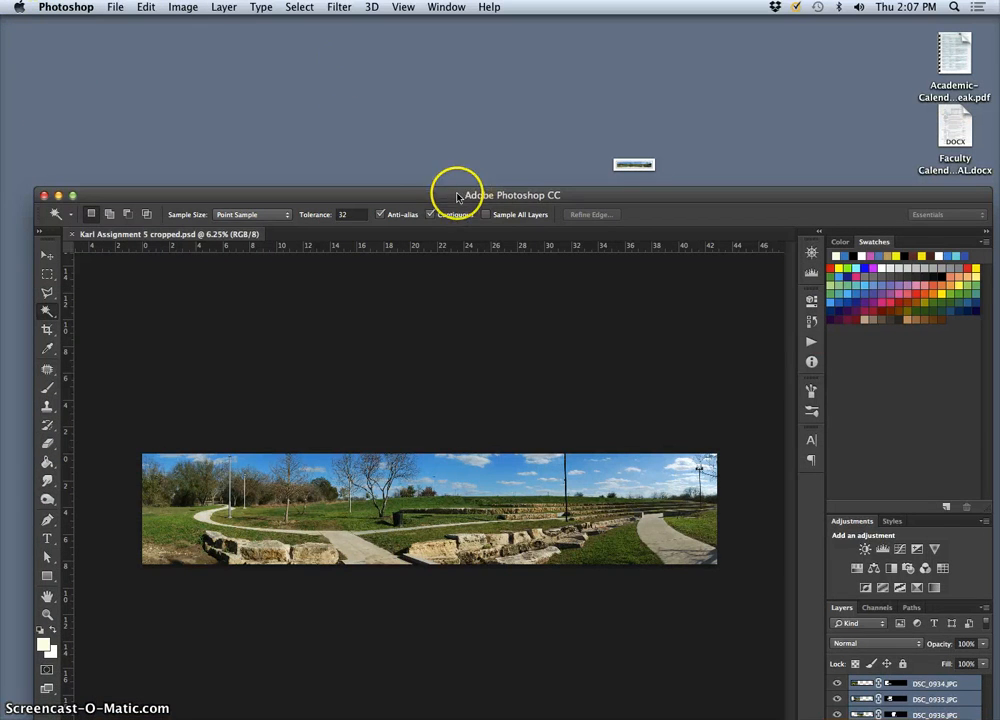
pyautogui.moveTo(453, 196); pyautogui.dragTo(456, 26)
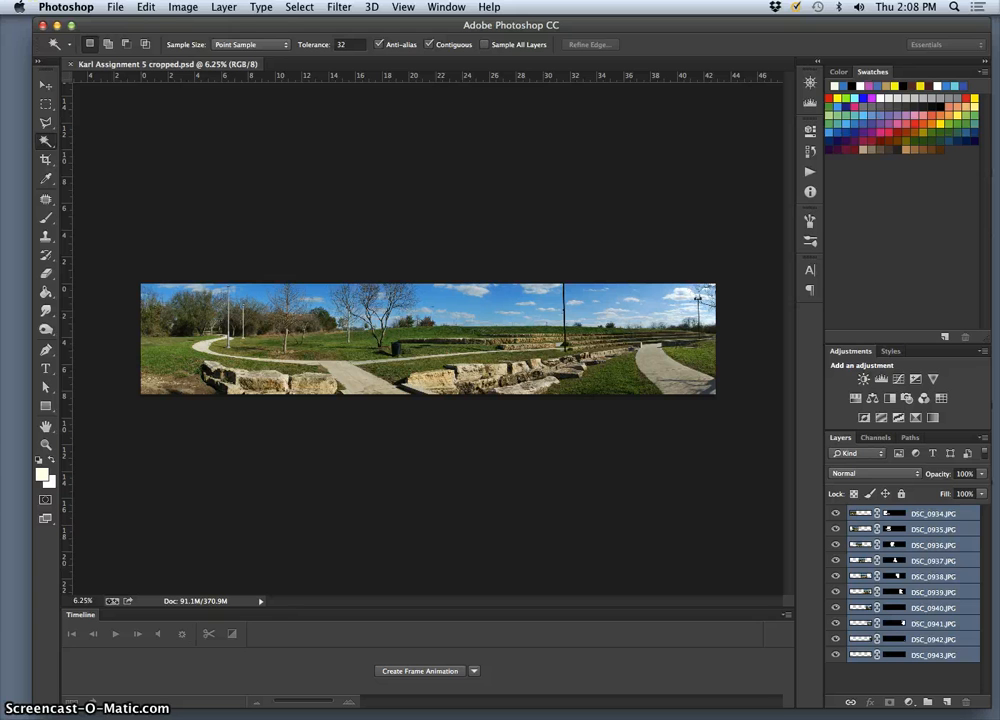
pyautogui.click(226, 8)
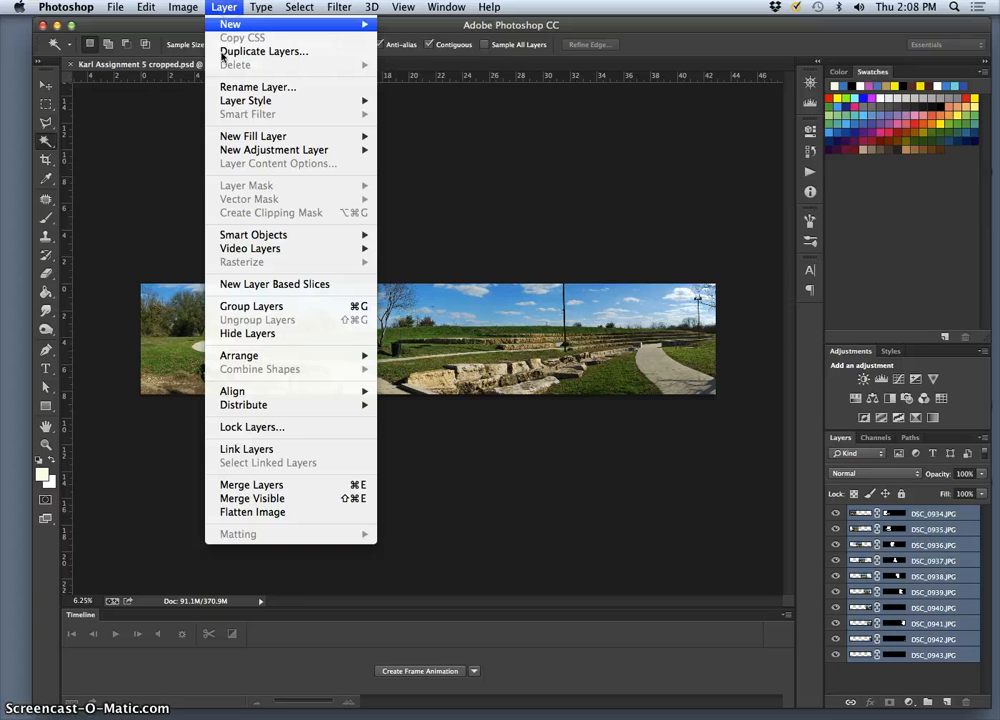
pyautogui.click(270, 513)
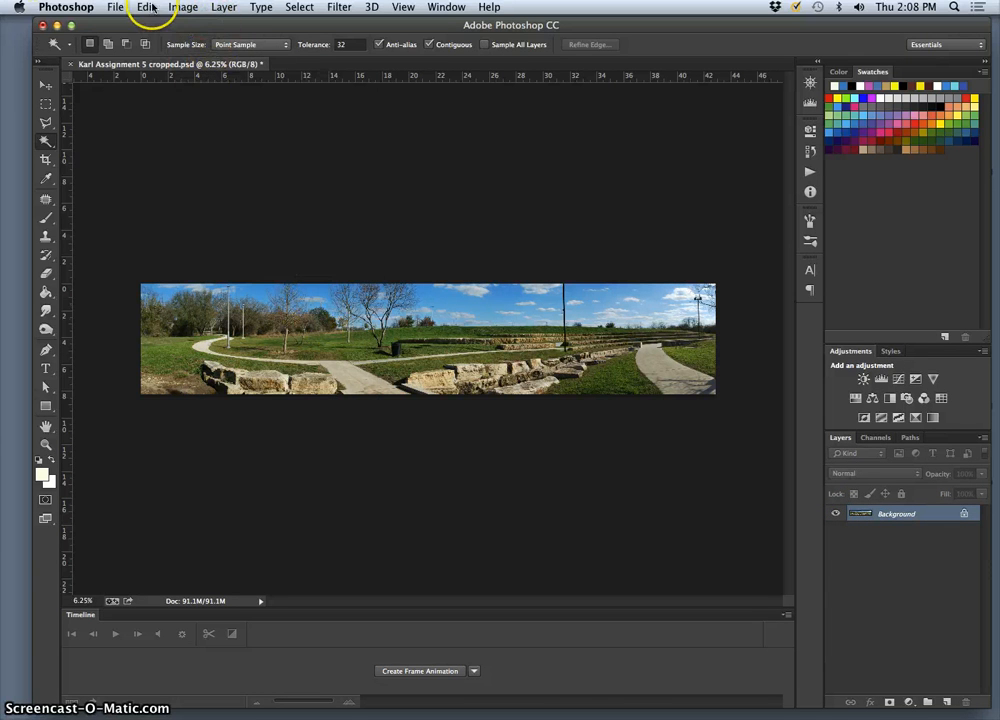
# - Save the flattened cropped panorama to the Desktop as a TIFF with LZW compression, interleaved pixel order and Macintosh byte order
pyautogui.click(116, 8)
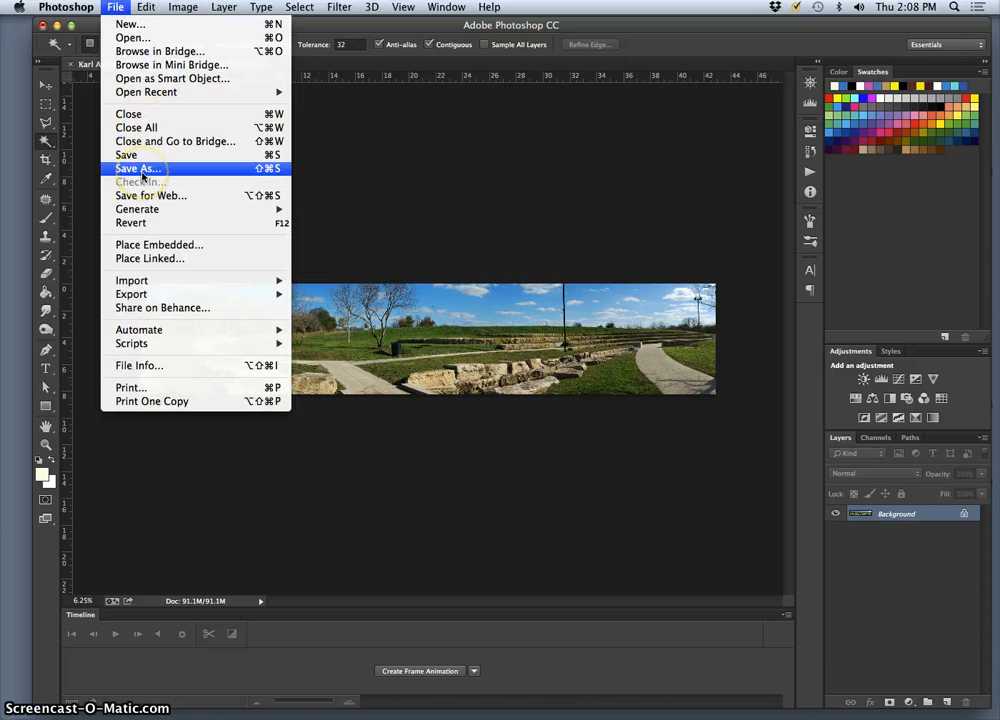
pyautogui.click(142, 169)
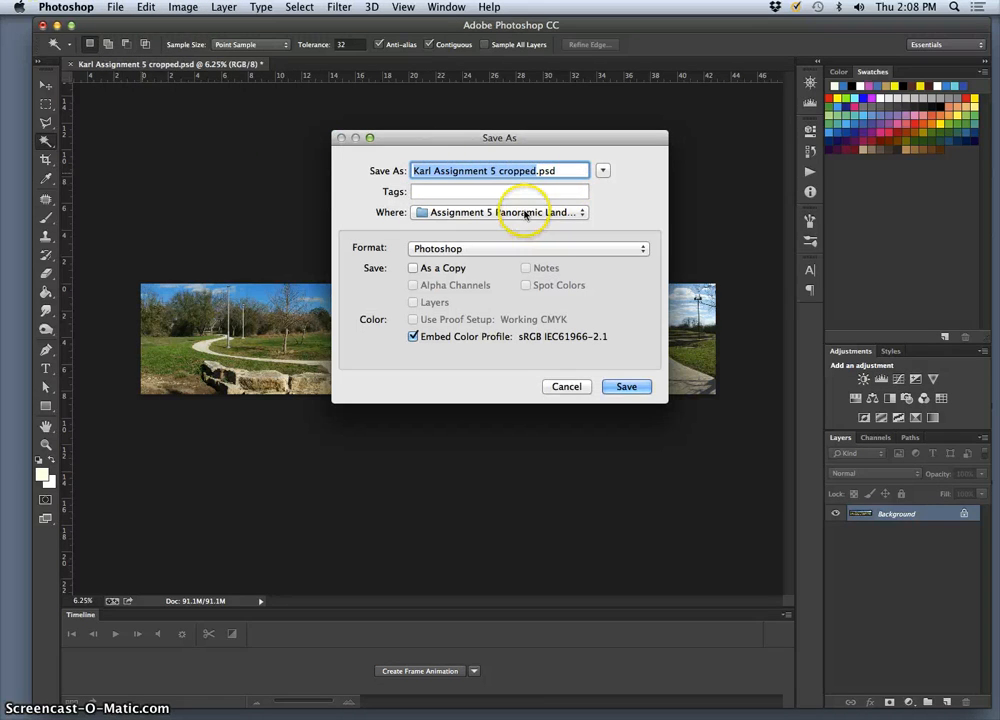
pyautogui.press('super+d')
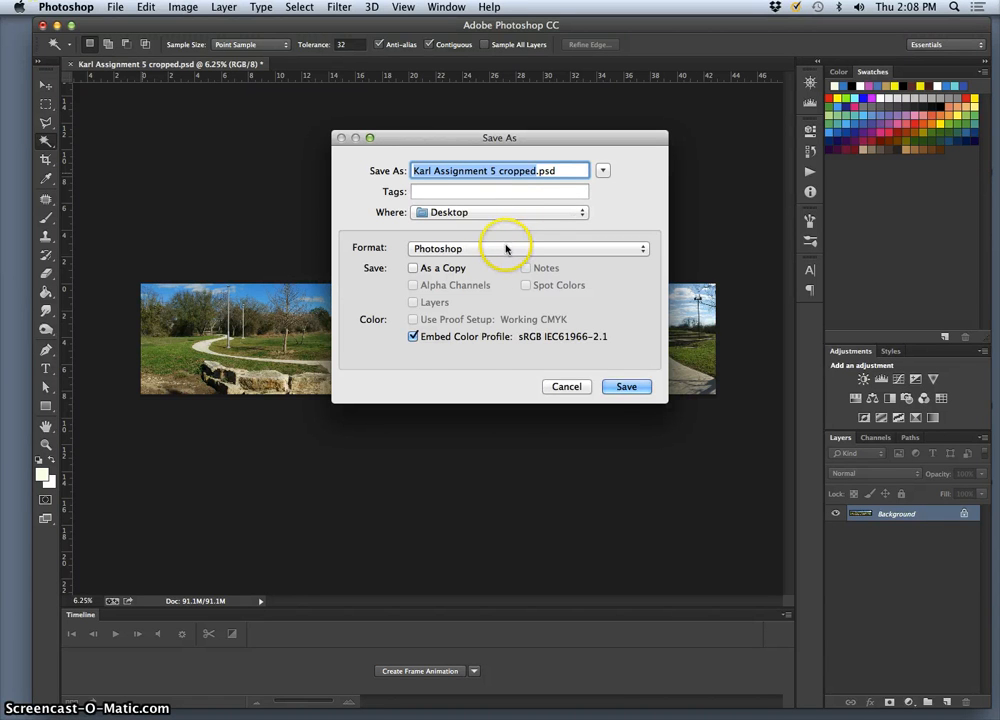
pyautogui.click(505, 248)
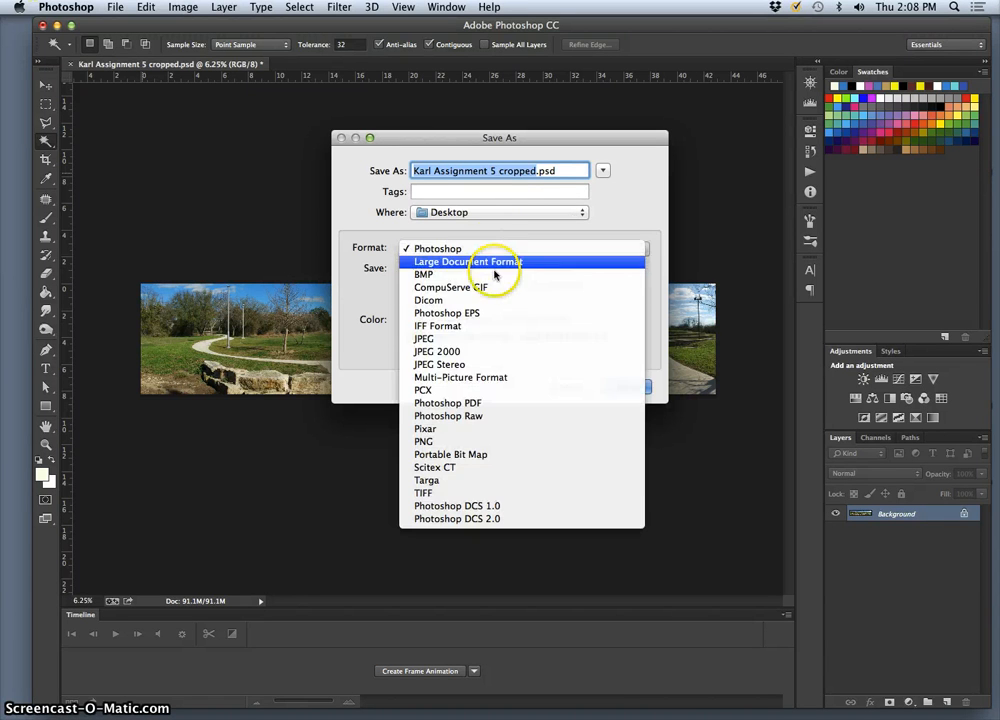
pyautogui.click(464, 493)
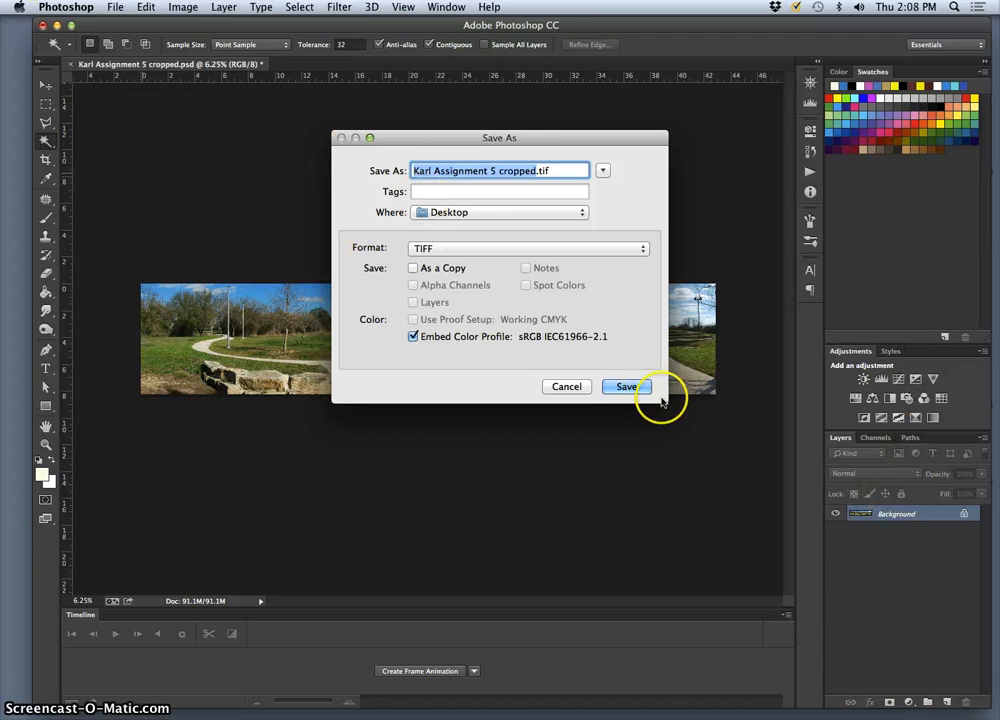
pyautogui.click(630, 389)
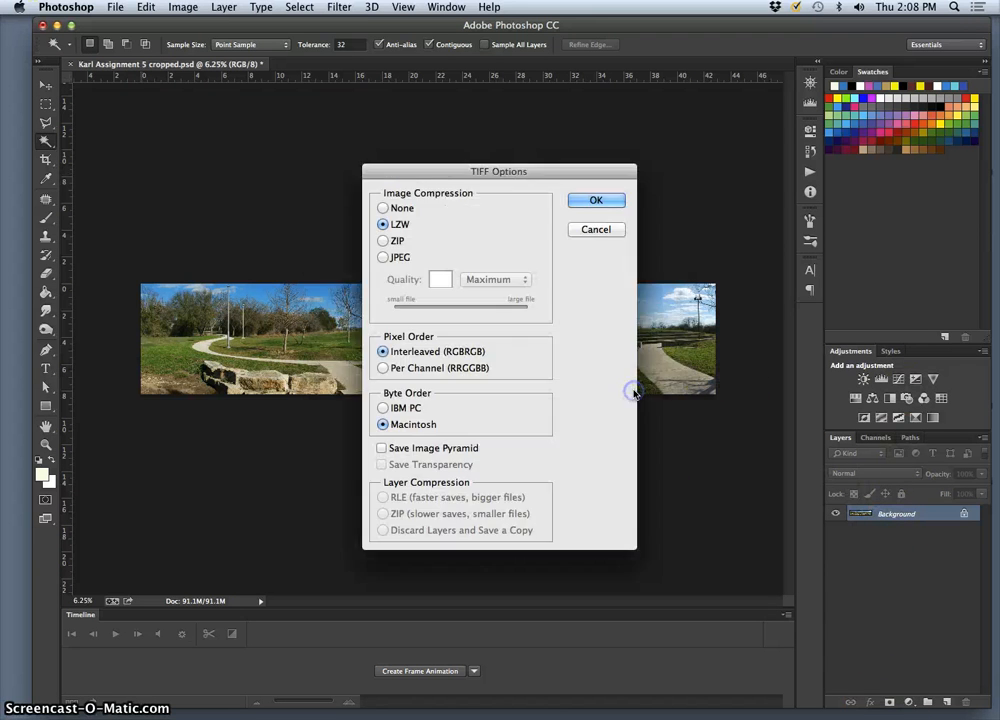
pyautogui.click(590, 199)
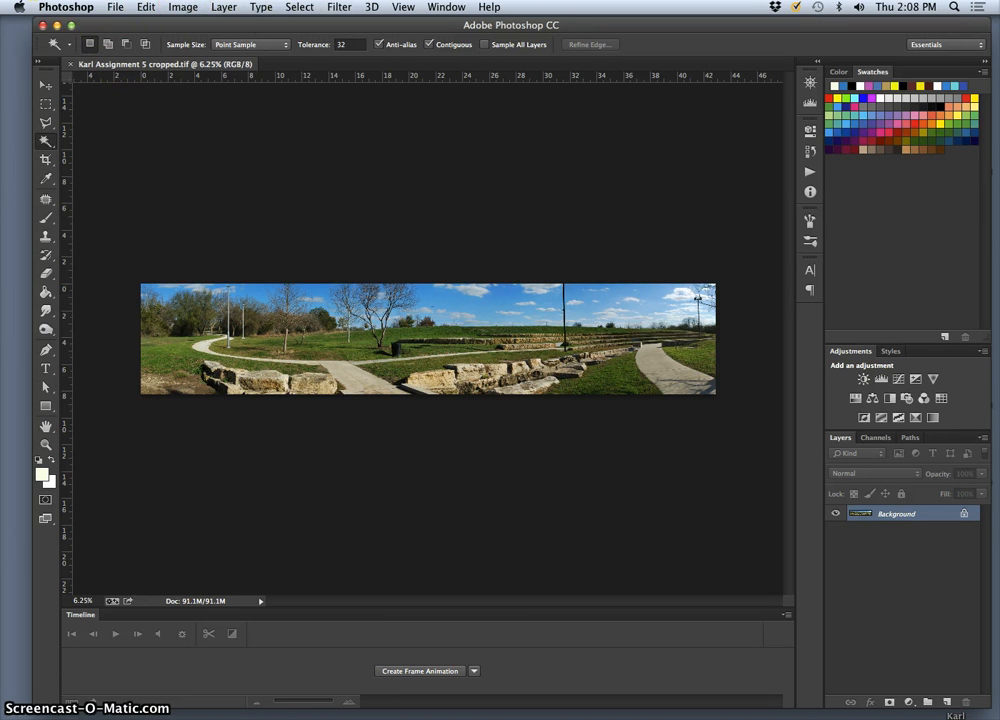
# - Save another version of the cropped panorama to the Desktop as a progressive JPEG with quality 6 (Medium)
pyautogui.click(116, 7)
pyautogui.click(135, 165)
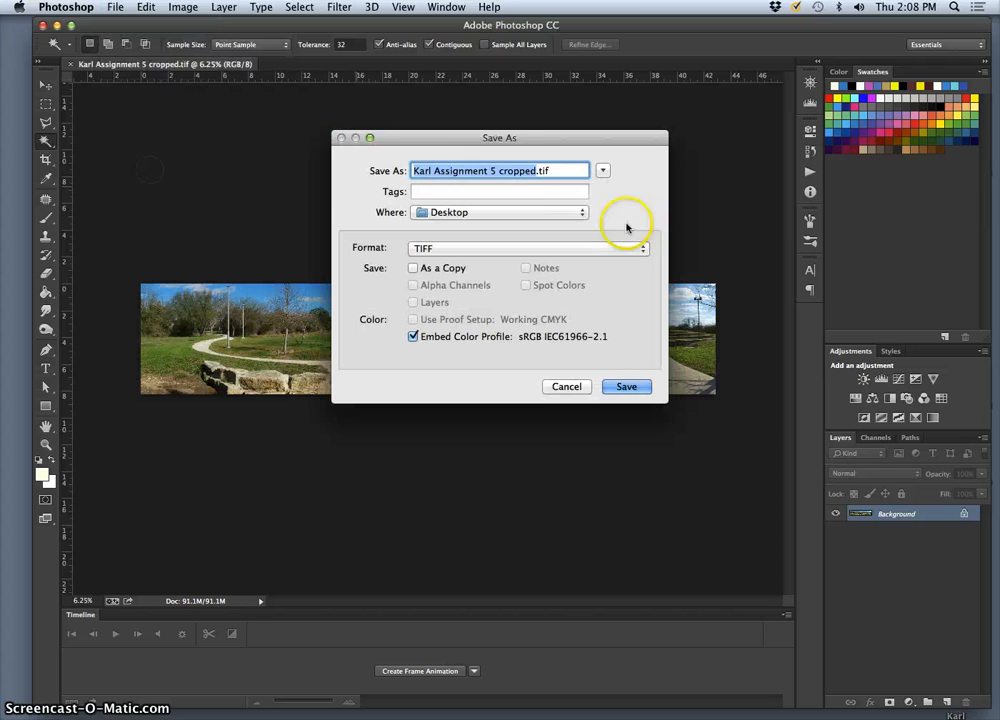
pyautogui.click(502, 249)
pyautogui.click(455, 94)
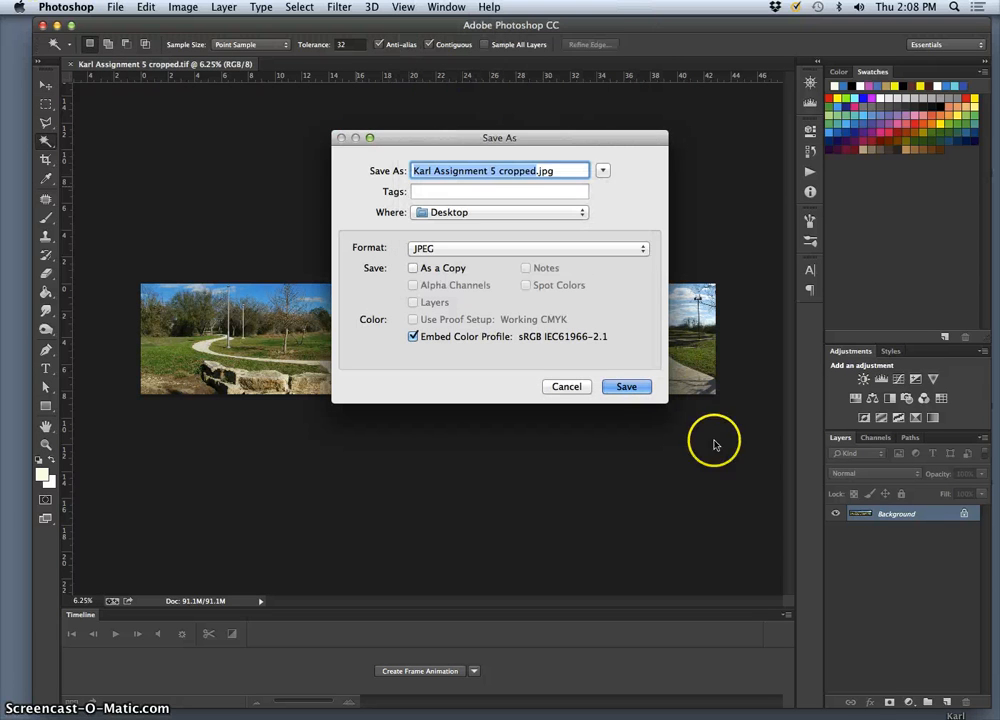
pyautogui.click(626, 386)
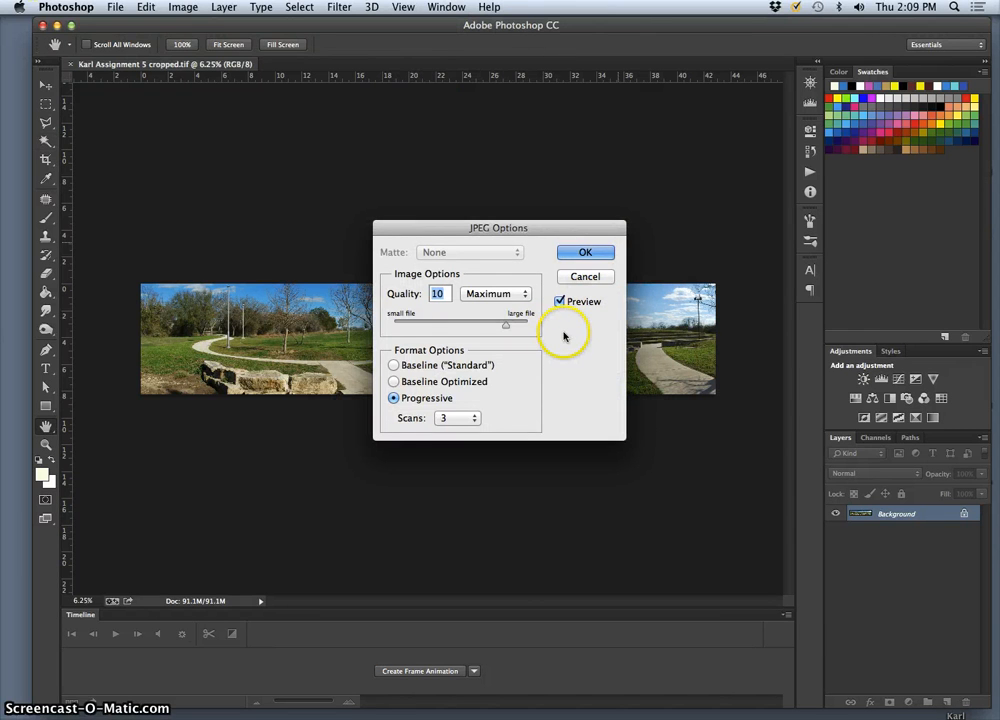
pyautogui.moveTo(506, 325); pyautogui.dragTo(488, 328)
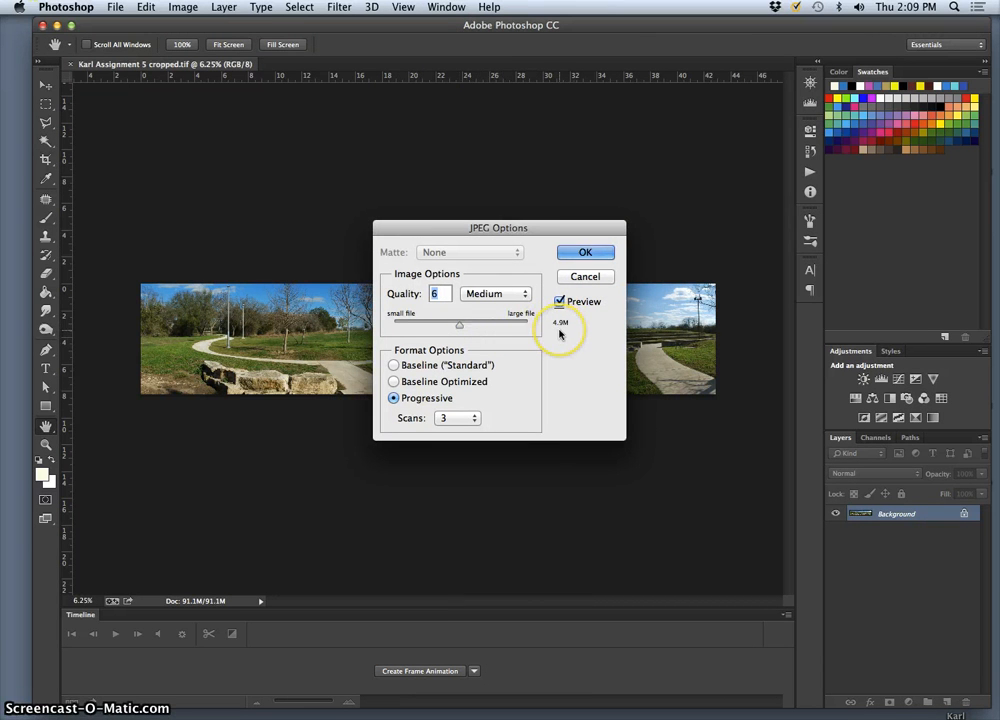
pyautogui.click(585, 252)
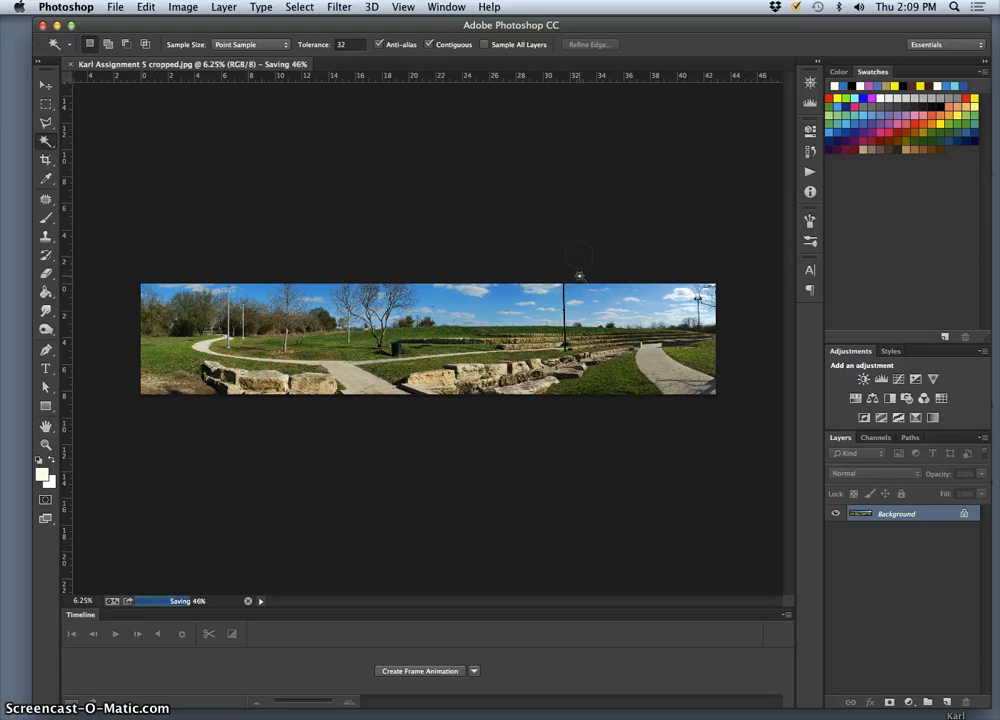
# - Show the desktop, place the raw exposures and cropped panorama JPEGs side by side, and tag both files orange
pyautogui.press('F11')
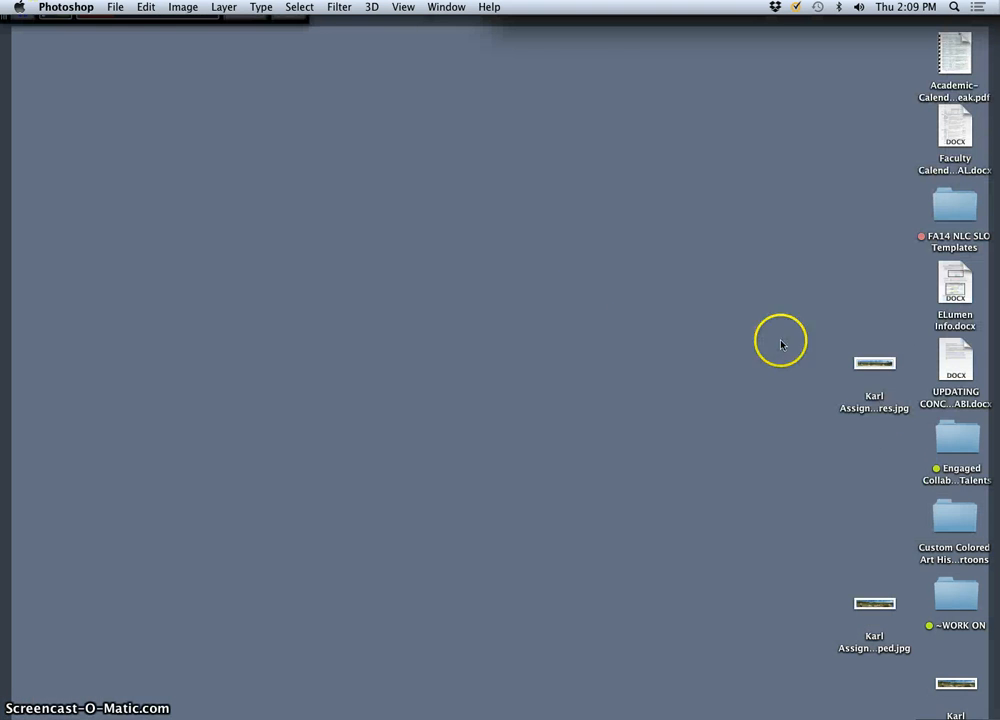
pyautogui.moveTo(873, 368); pyautogui.dragTo(394, 145)
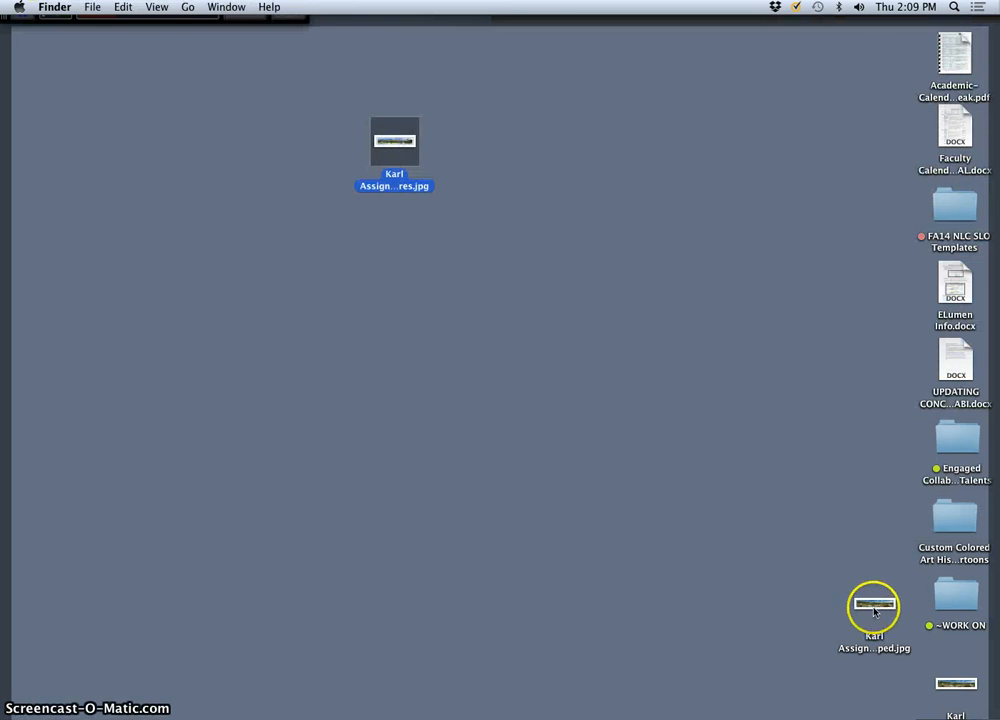
pyautogui.moveTo(874, 604); pyautogui.dragTo(477, 144)
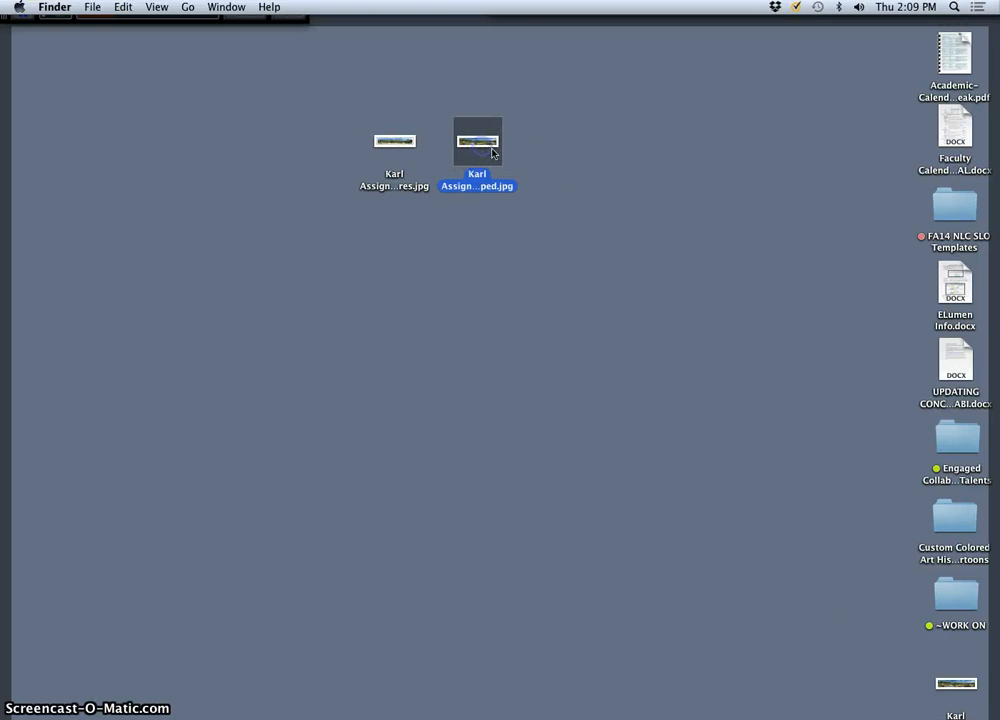
pyautogui.moveTo(536, 147); pyautogui.dragTo(397, 148)
pyautogui.rightClick(397, 148)
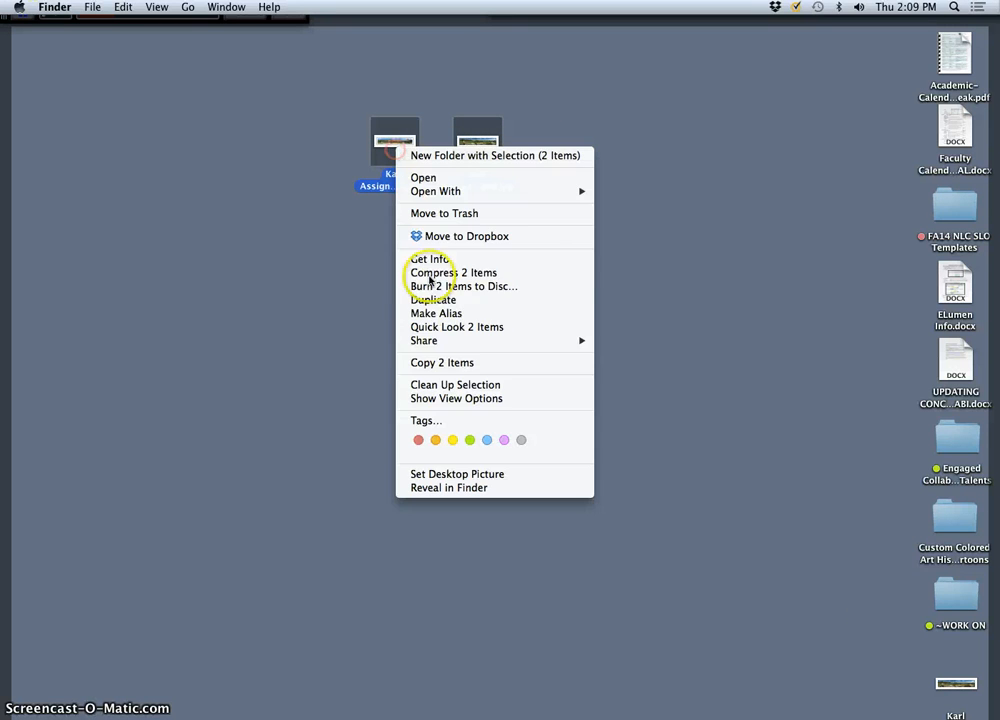
pyautogui.click(437, 441)
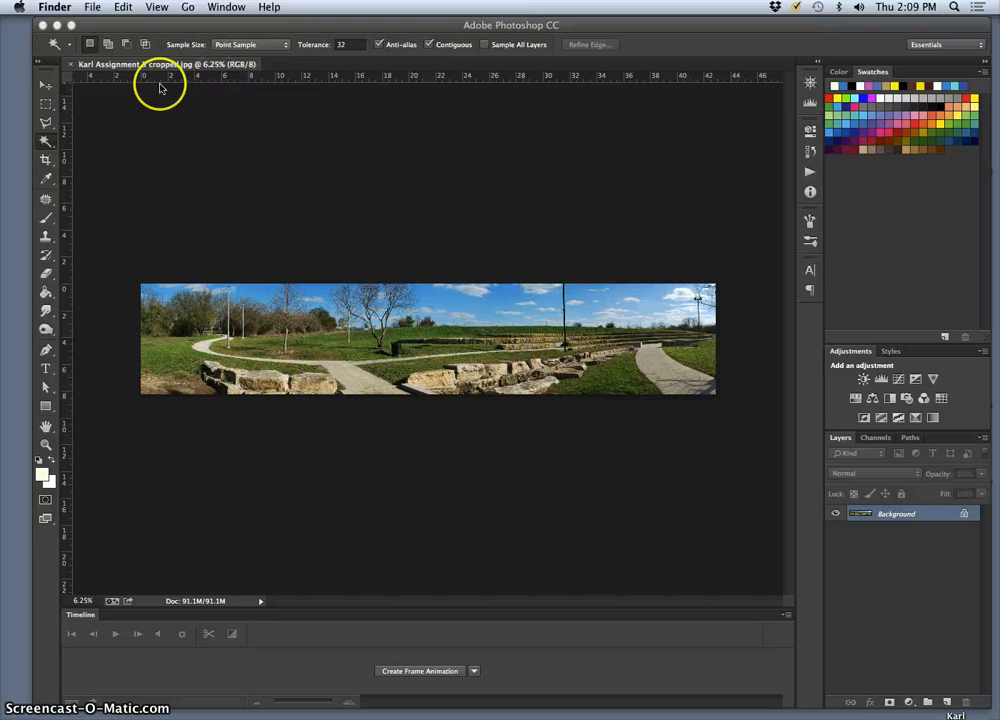
# - Switch back to Photoshop and display the list of Actions
pyautogui.click(93, 21)
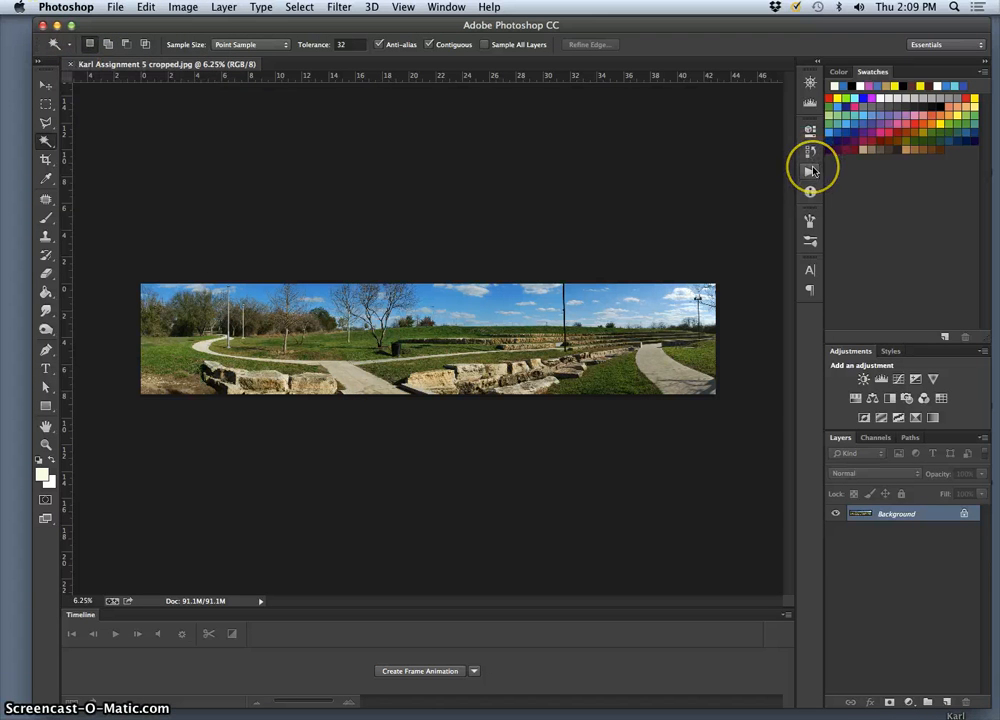
pyautogui.click(811, 170)
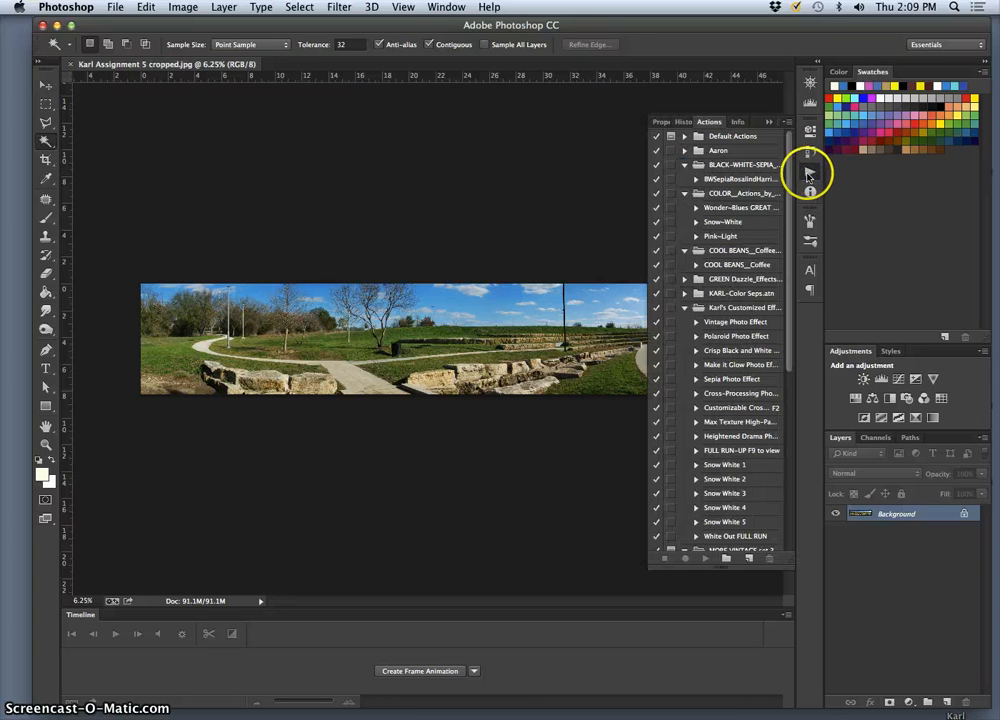
pyautogui.click(809, 175)
pyautogui.click(428, 10)
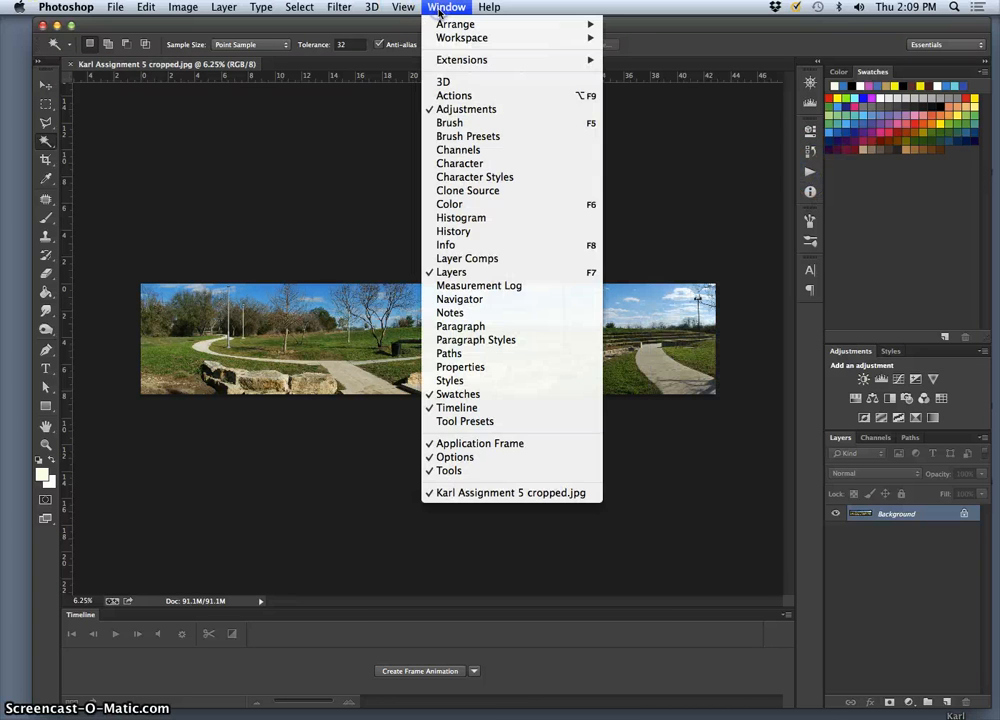
pyautogui.click(456, 96)
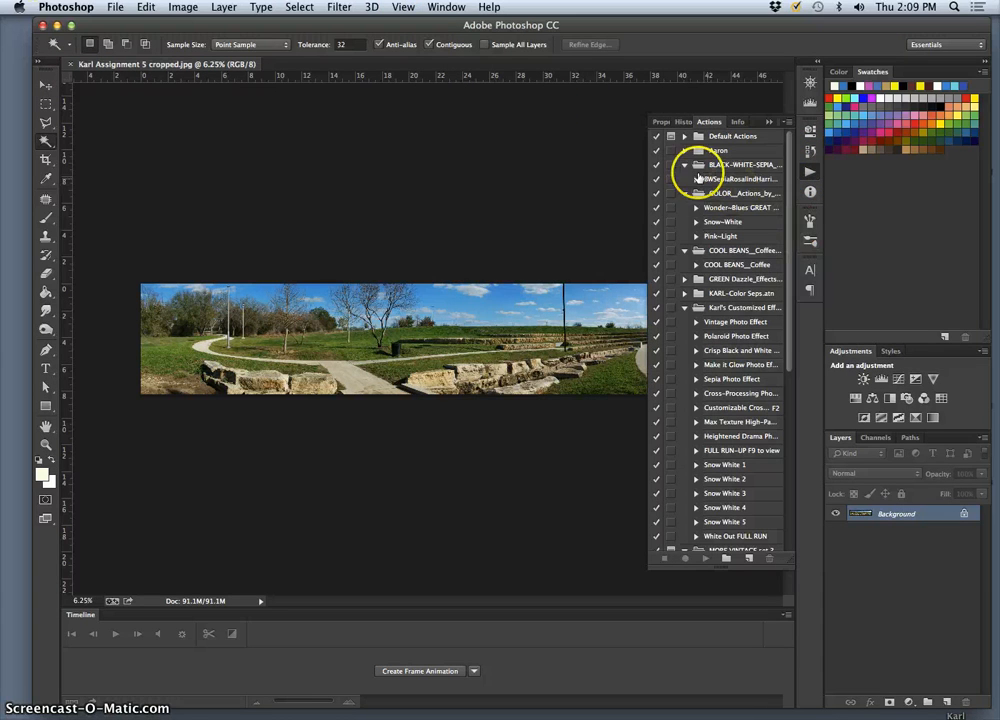
# - Collapse all the expanded action sets so that only the set names are listed
pyautogui.click(682, 166)
pyautogui.click(684, 178)
pyautogui.click(684, 193)
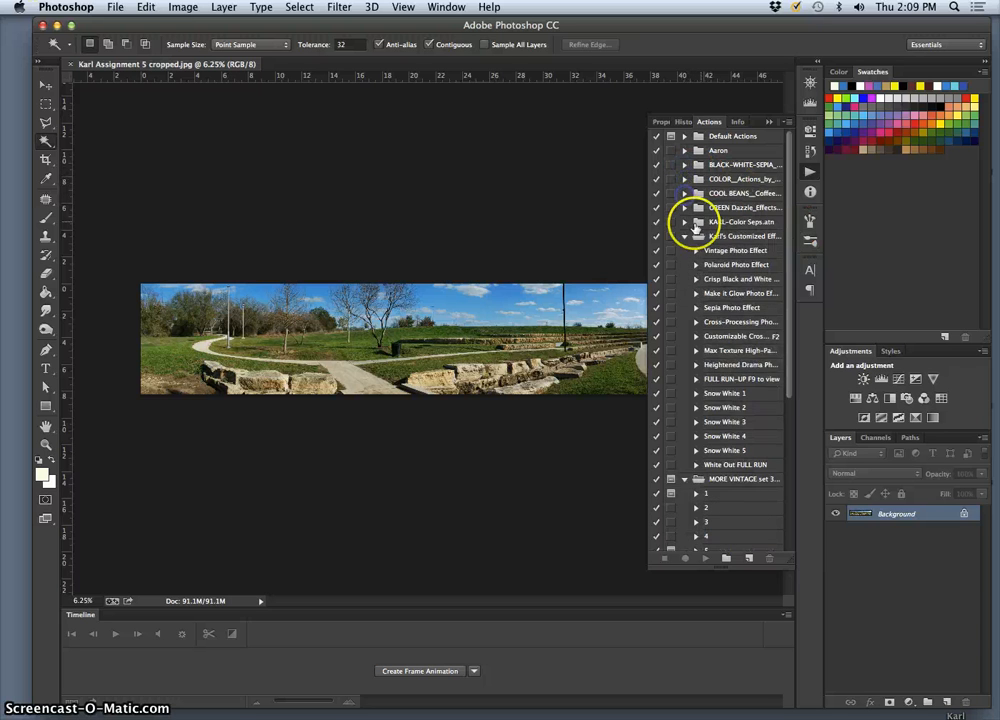
pyautogui.click(687, 236)
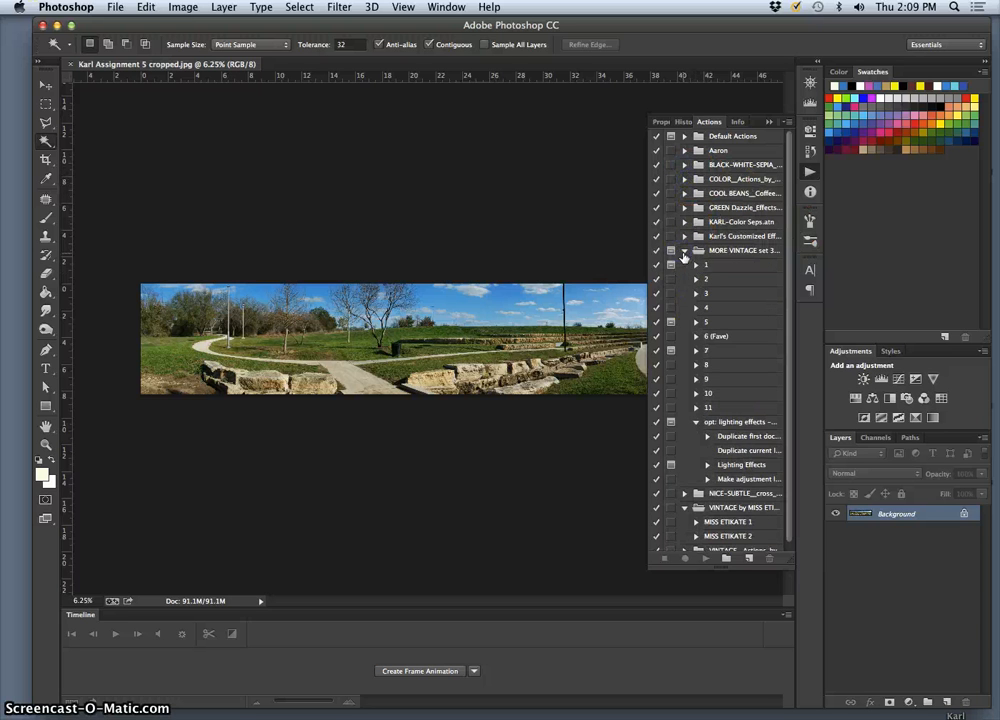
pyautogui.click(684, 251)
pyautogui.click(684, 279)
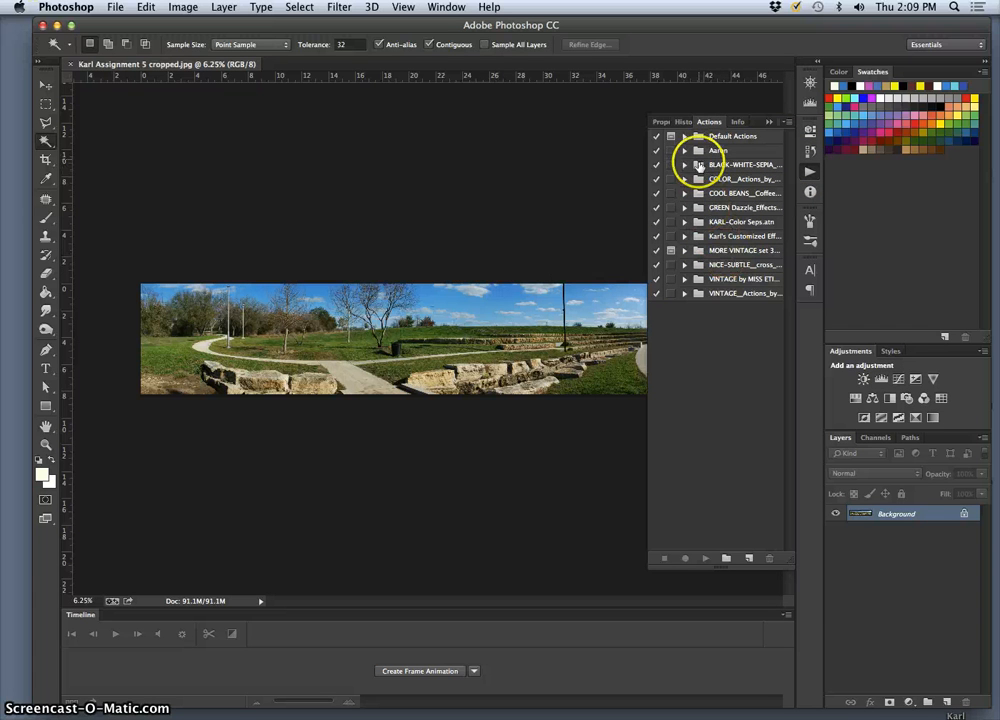
# - Inspect the recorded commands of Sepia Photo Effect in the customized effects set, and run the "FULL RUN-UP F9 to view" action on the panorama
pyautogui.click(684, 237)
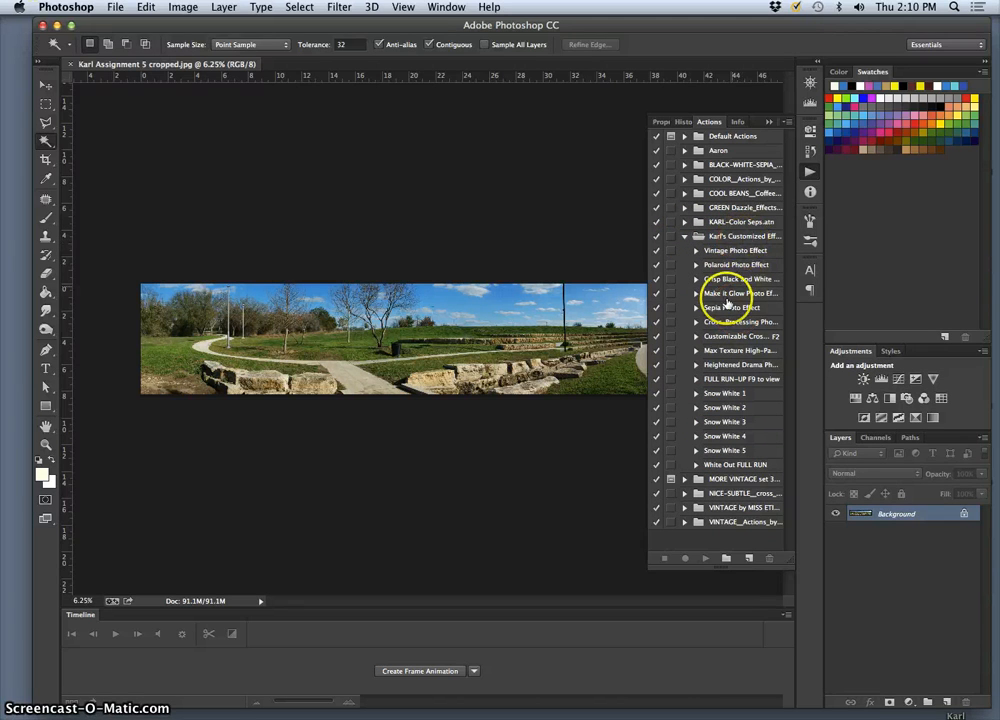
pyautogui.click(696, 308)
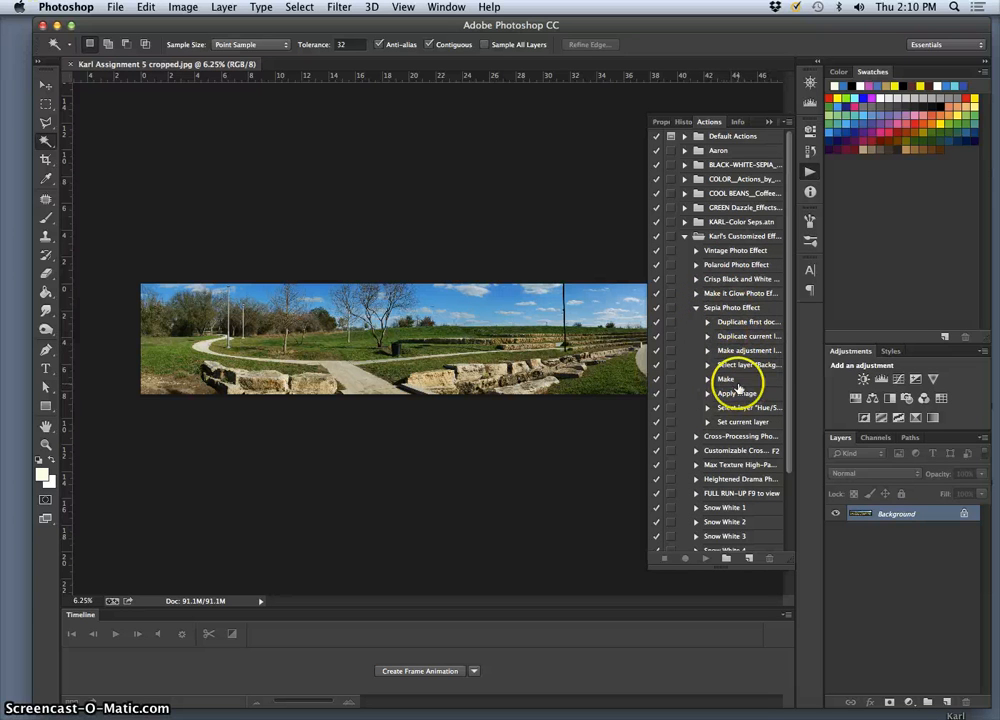
pyautogui.click(696, 308)
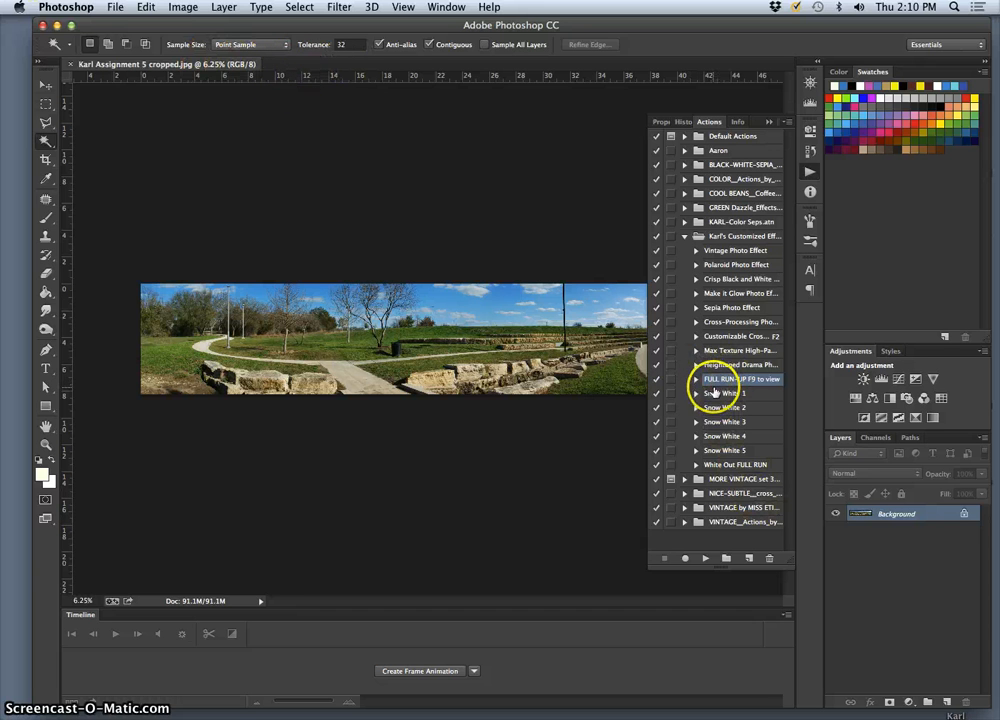
pyautogui.click(704, 558)
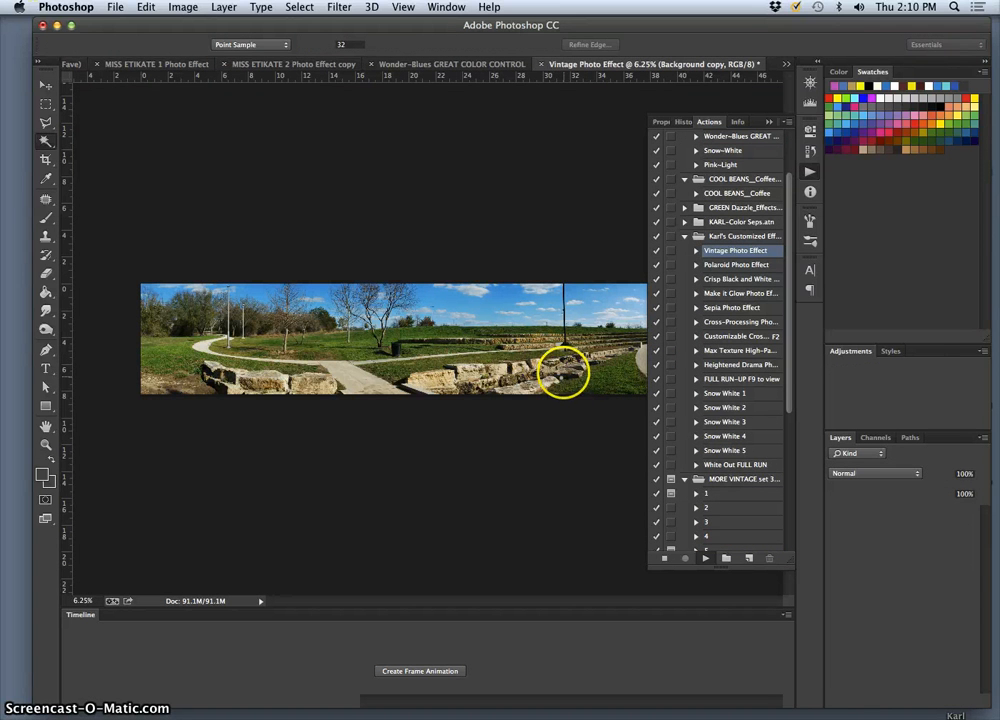
# - Collapse the Actions list and float all open documents in separate windows
pyautogui.click(769, 121)
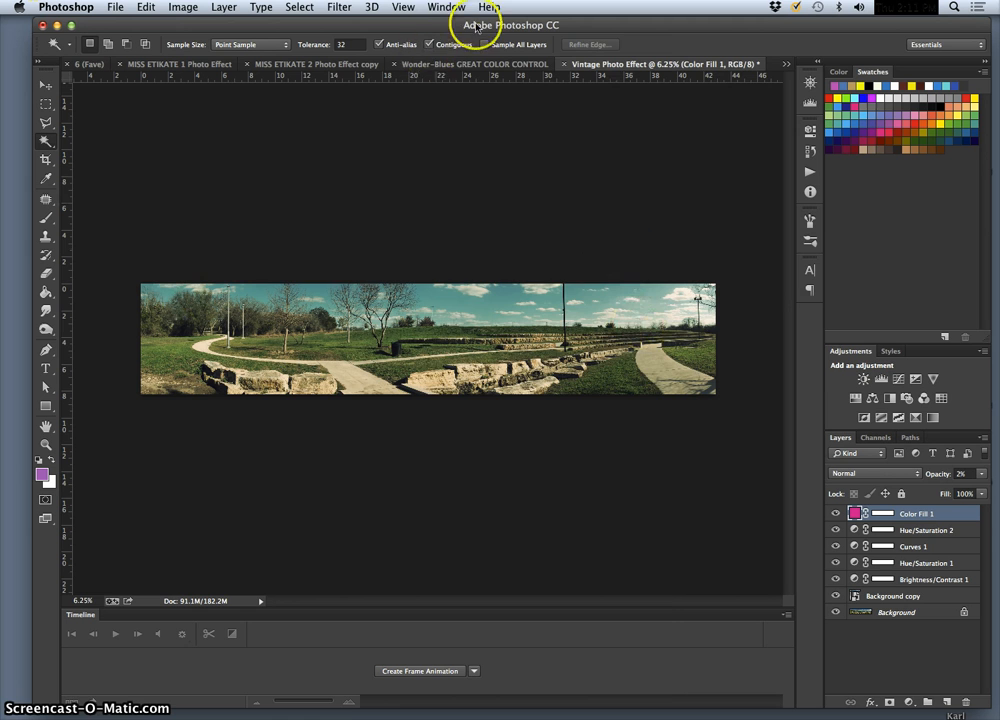
pyautogui.click(447, 7)
pyautogui.moveTo(456, 25)
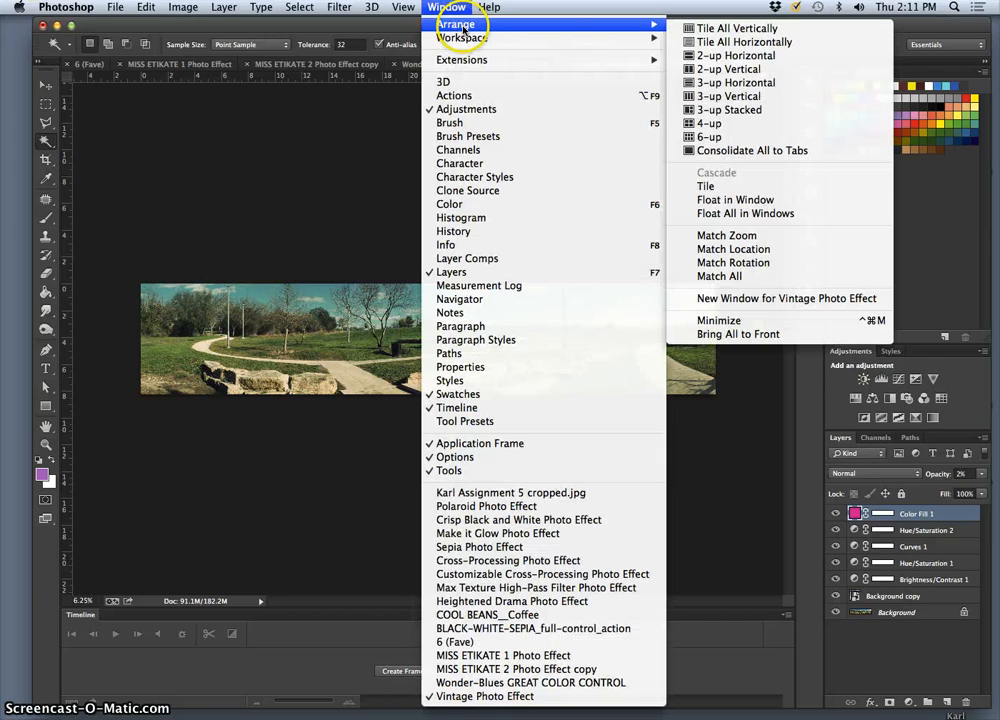
pyautogui.click(735, 213)
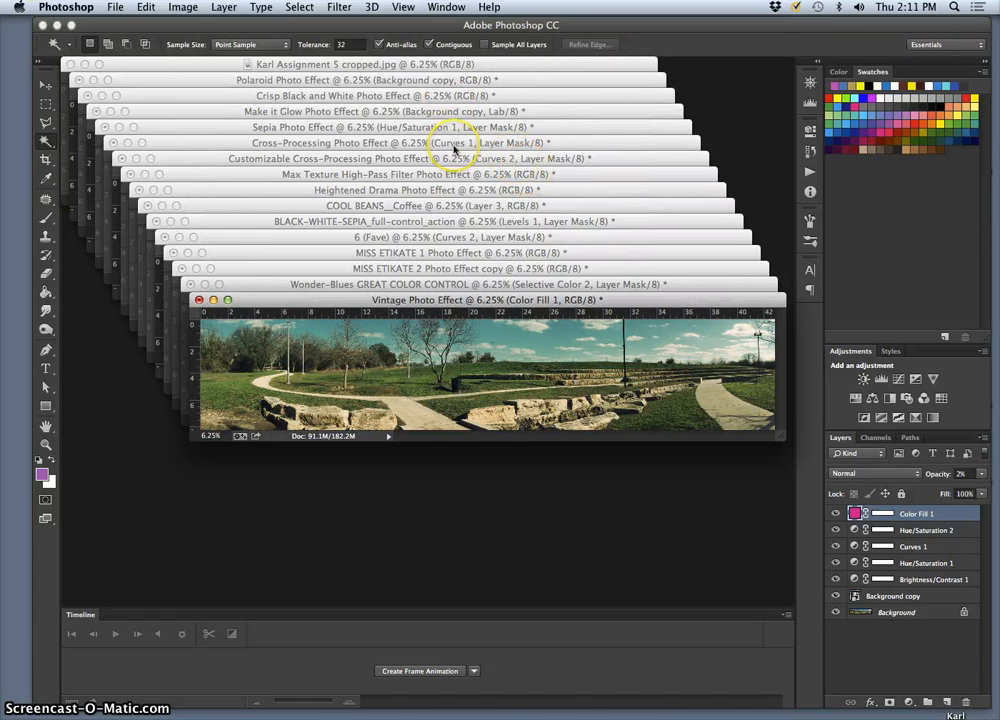
# - Close the Crisp Black and White Photo Effect and BLACK-WHITE-SEPIA_full-control_action versions without saving
pyautogui.hotkey('ctrl', 'Down')
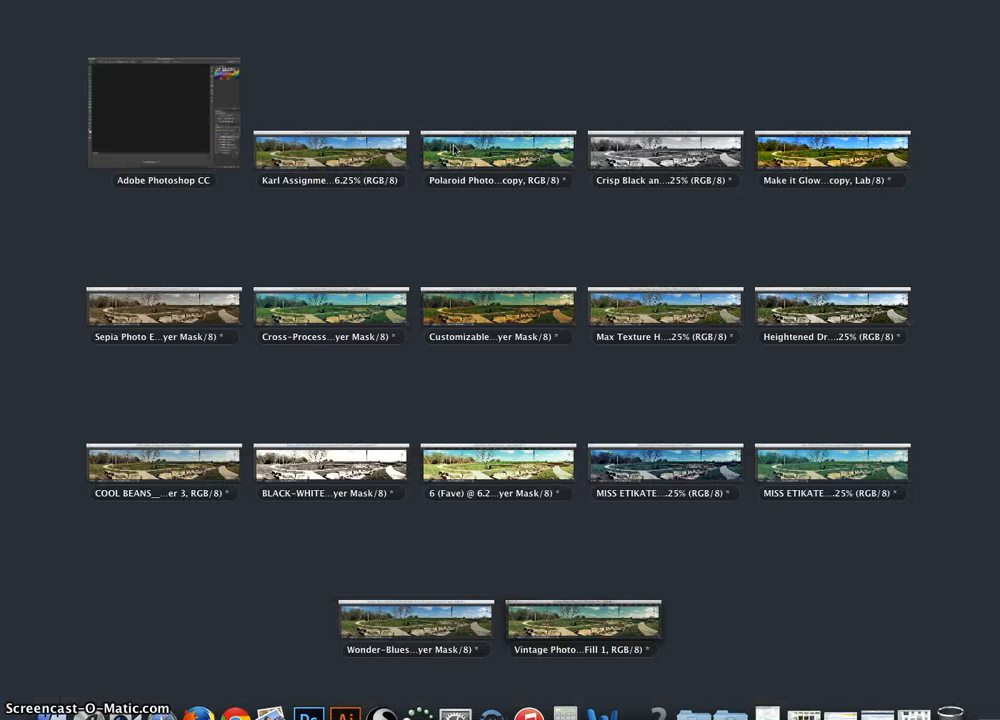
pyautogui.click(660, 150)
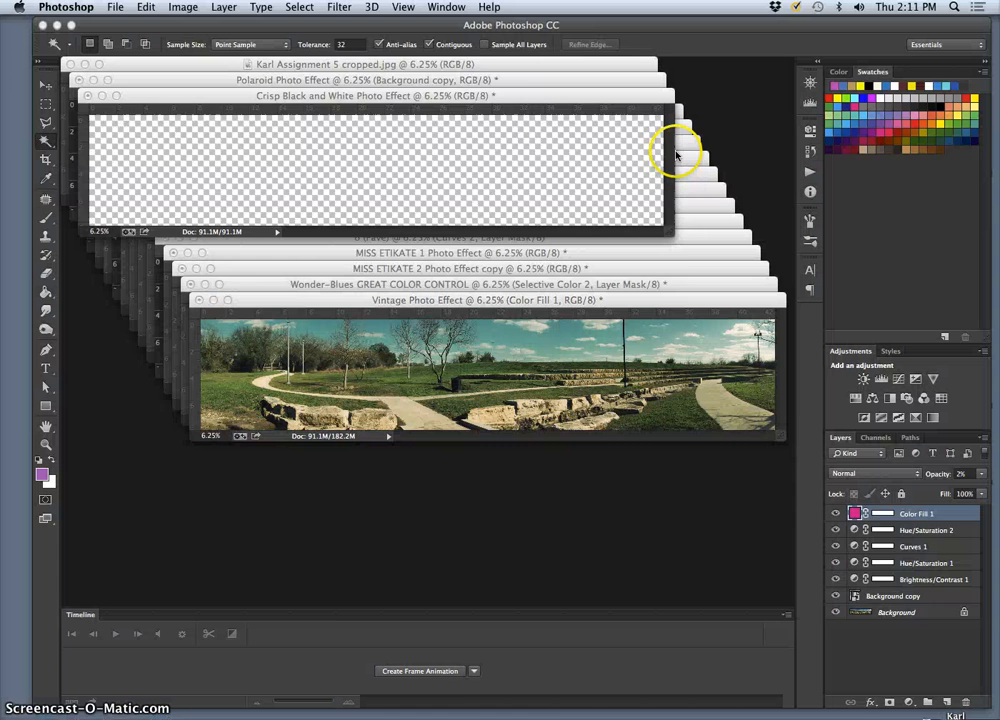
pyautogui.click(88, 97)
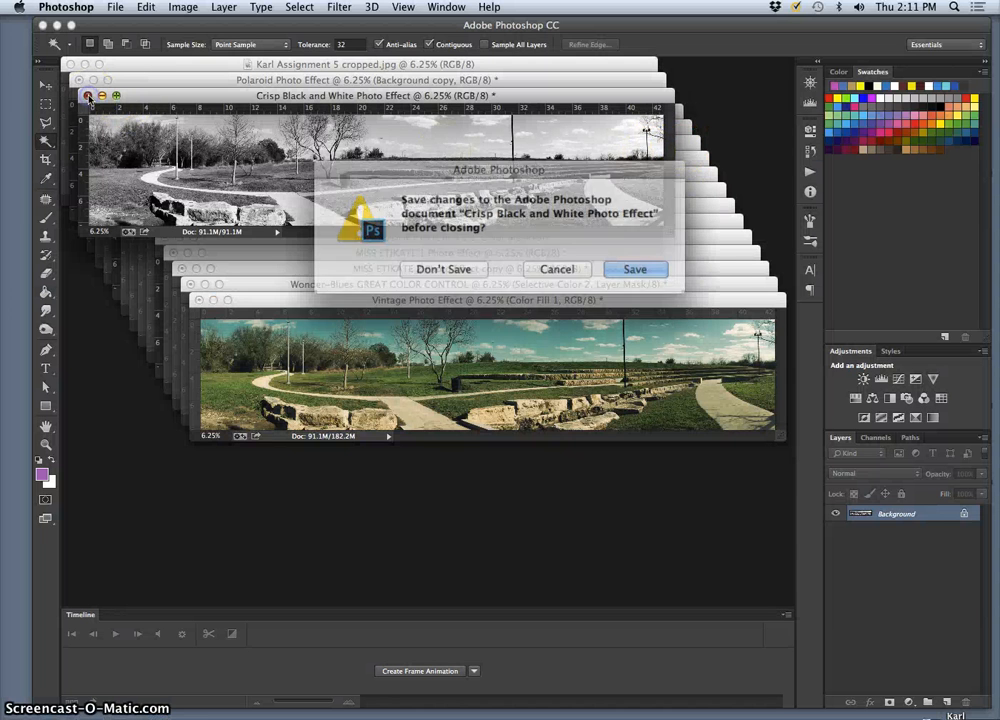
pyautogui.click(455, 264)
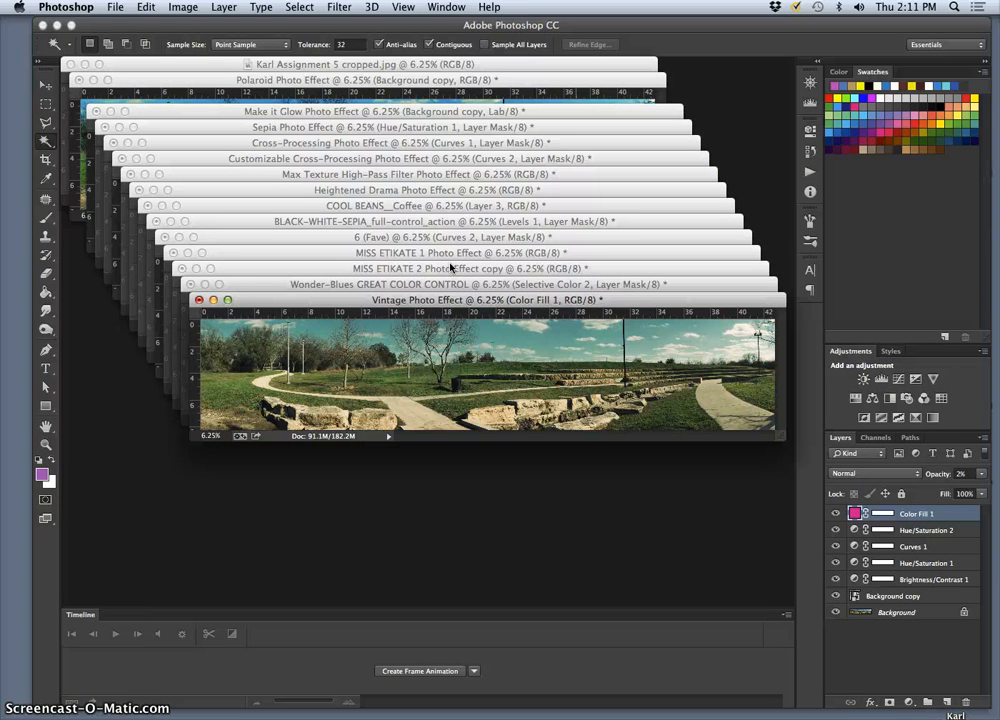
pyautogui.hotkey('ctrl', 'Down')
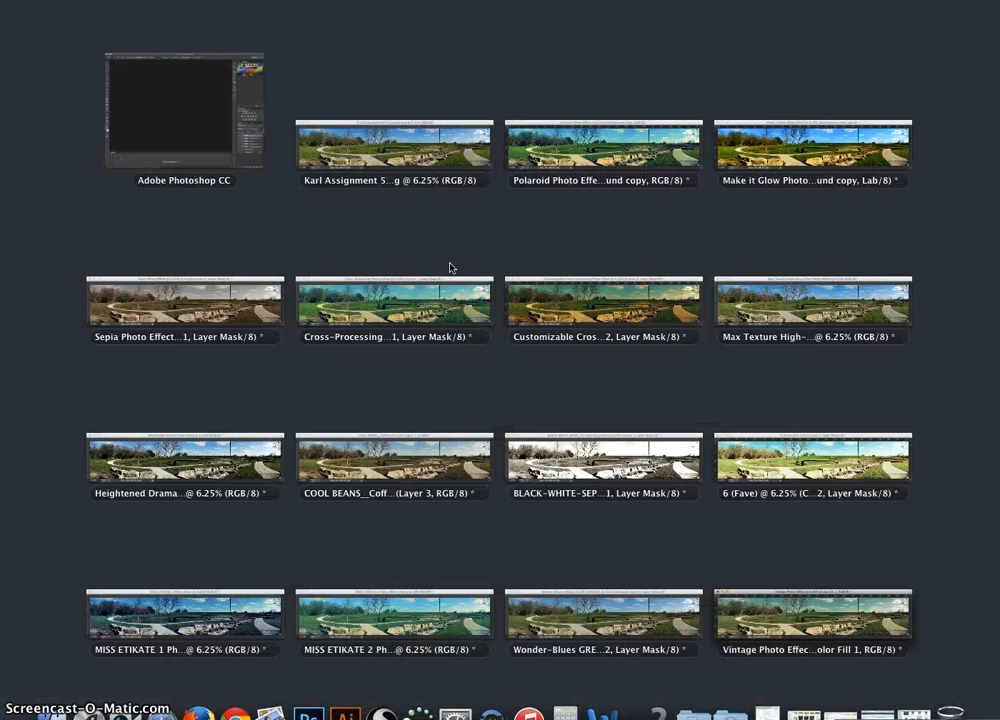
pyautogui.click(509, 428)
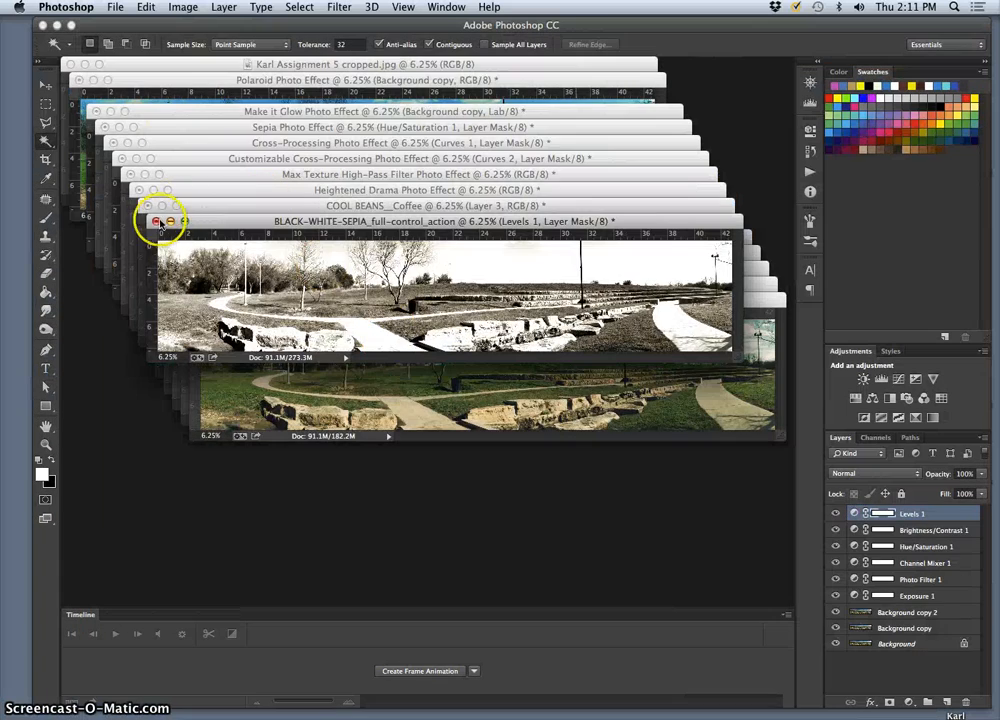
pyautogui.click(156, 221)
pyautogui.click(458, 264)
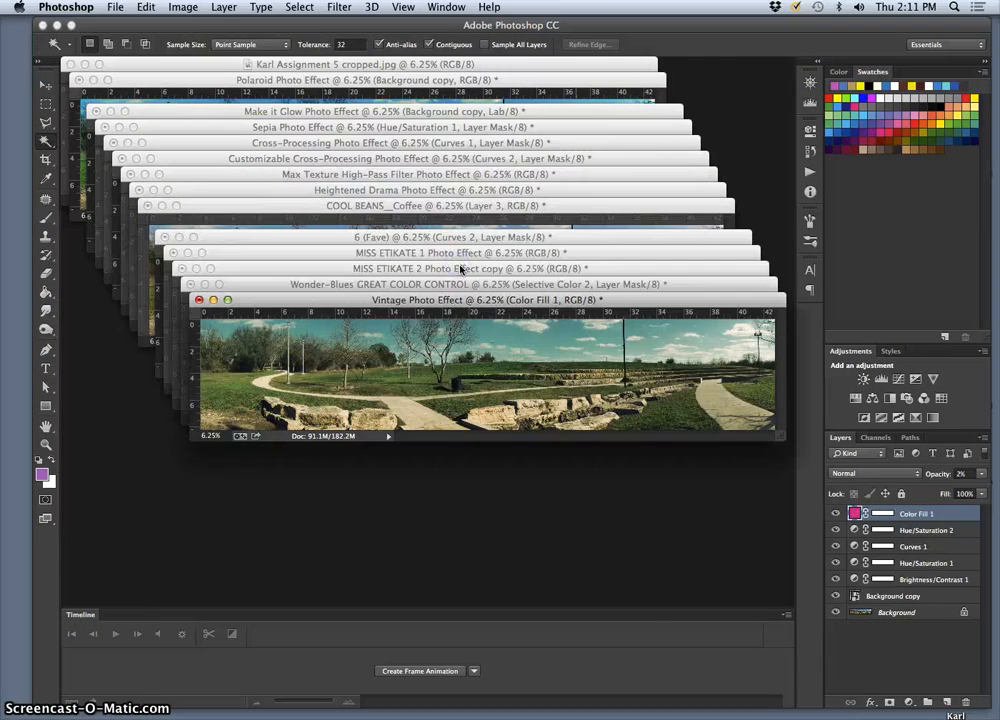
# - Close the Sepia Photo Effect and Customizable Cross-Processing Photo Effect versions without saving
pyautogui.hotkey('ctrl', 'Down')
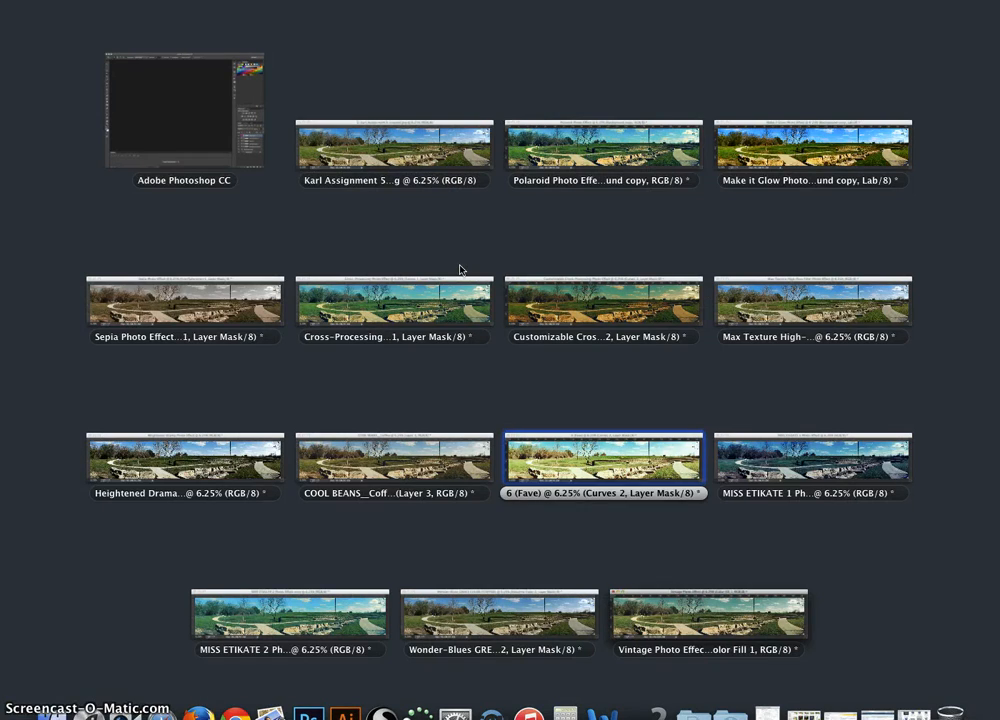
pyautogui.click(233, 300)
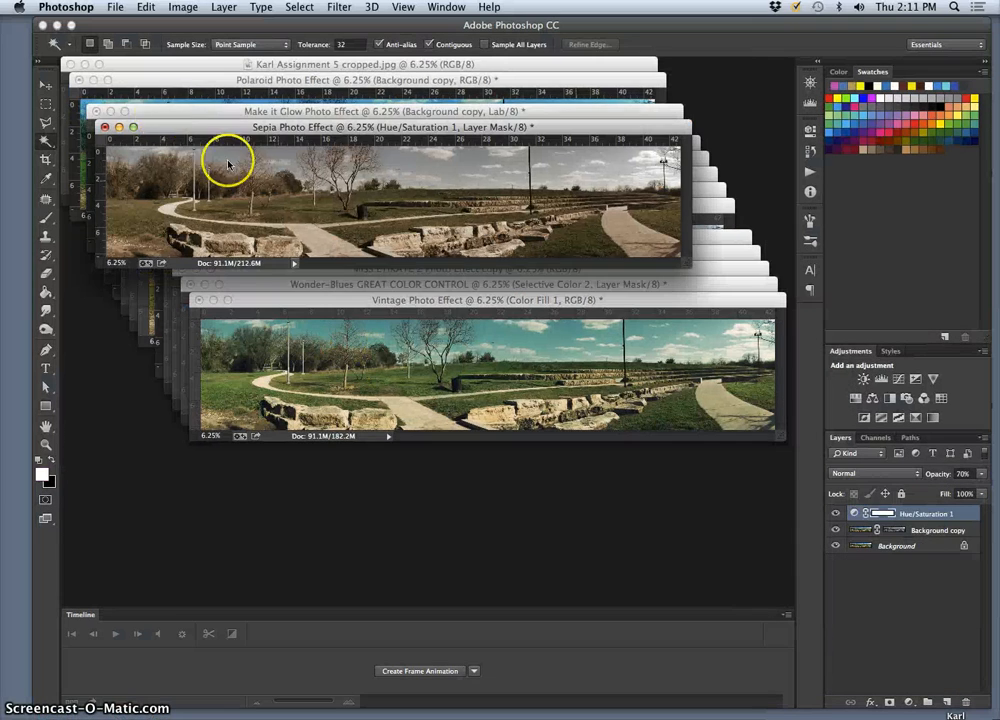
pyautogui.click(105, 127)
pyautogui.click(468, 257)
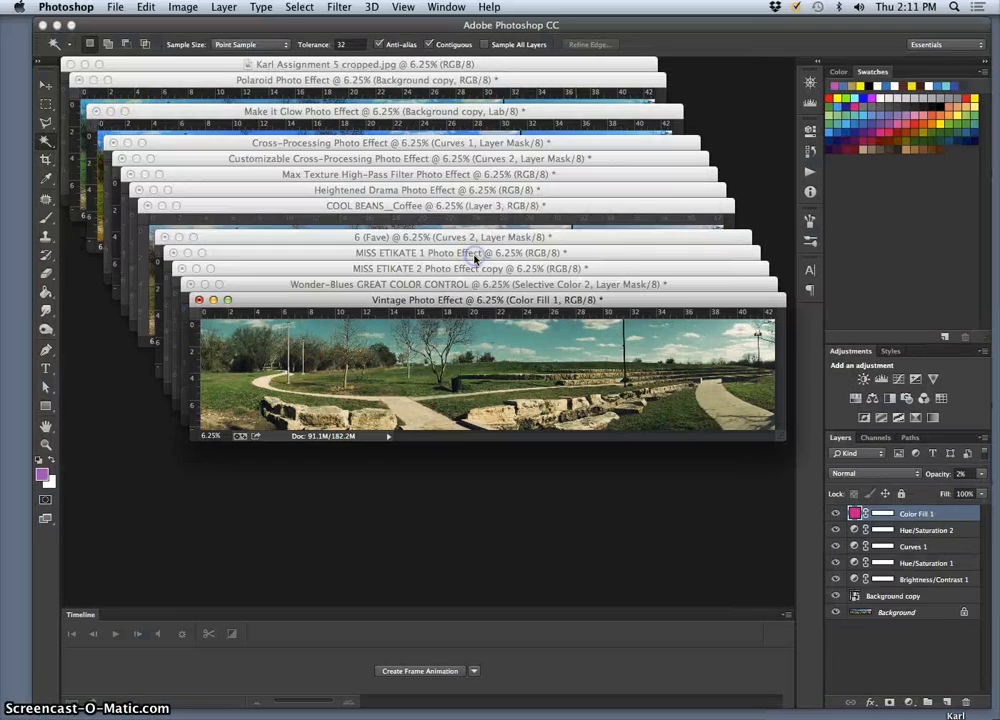
pyautogui.hotkey('ctrl', 'Down')
pyautogui.click(424, 306)
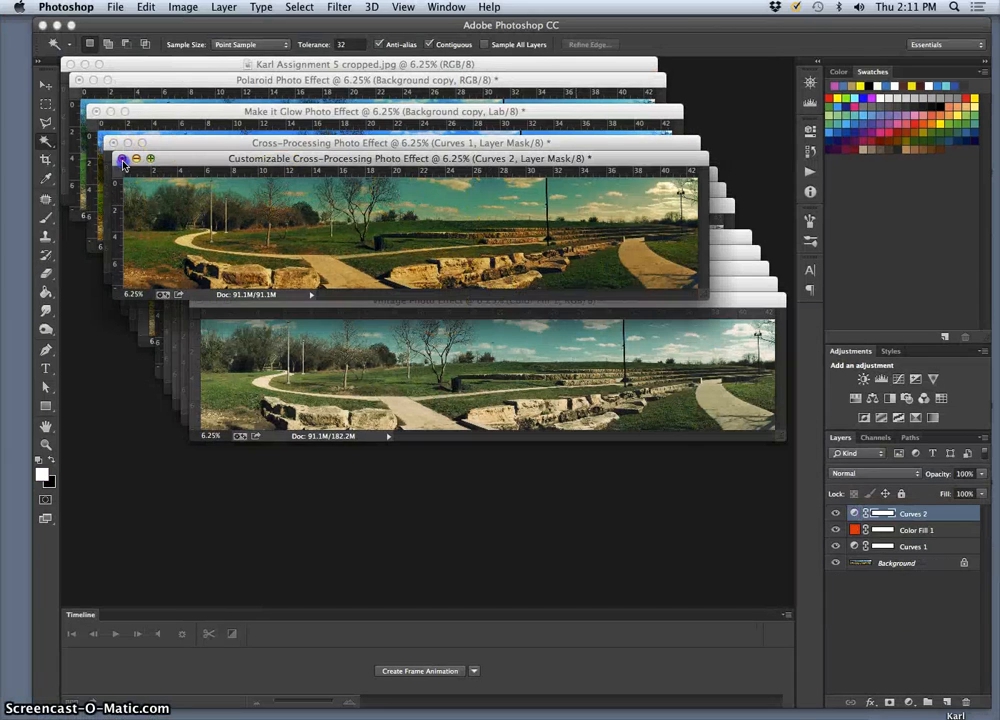
pyautogui.click(122, 161)
pyautogui.click(440, 263)
# - Close the Heightened Drama Photo Effect and 6 (Fave) versions without saving
pyautogui.hotkey('ctrl', 'Down')
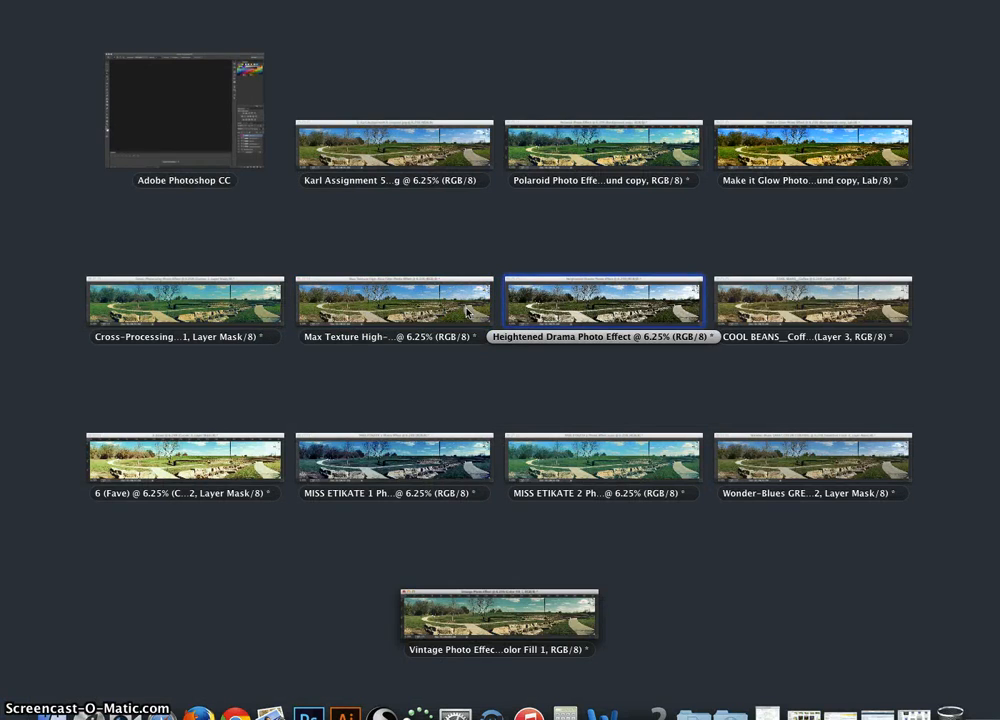
pyautogui.click(667, 312)
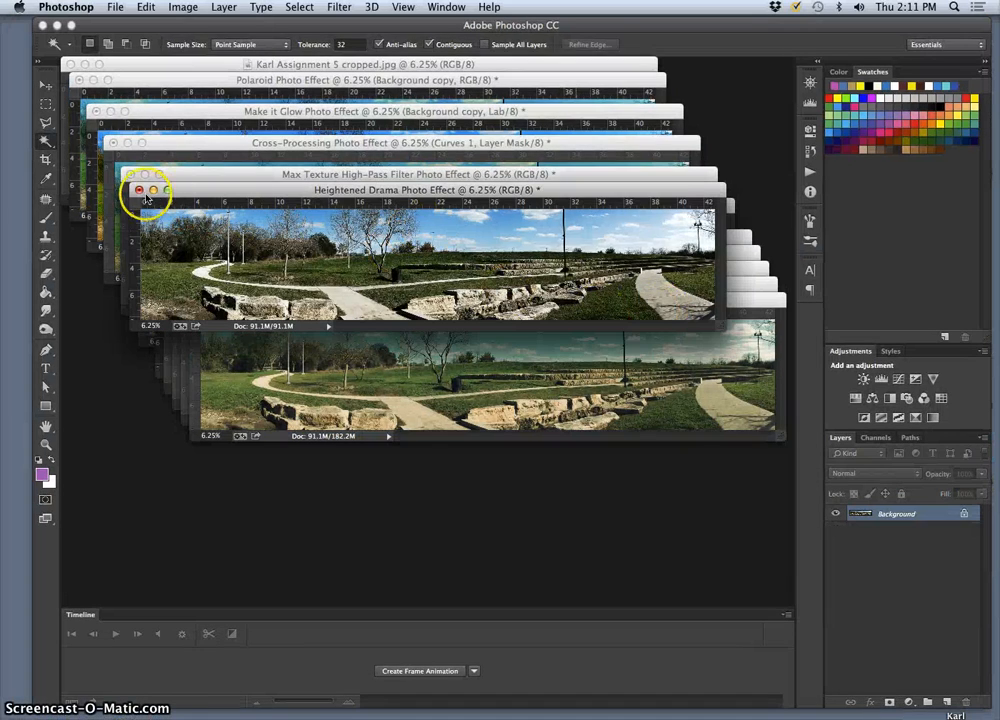
pyautogui.click(139, 190)
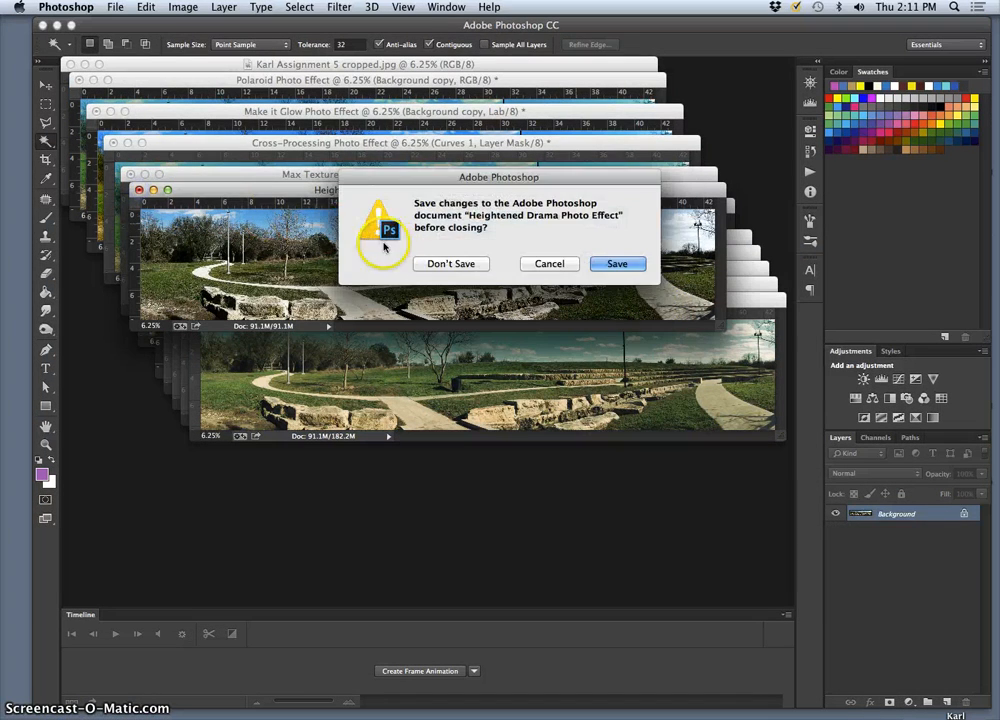
pyautogui.click(450, 264)
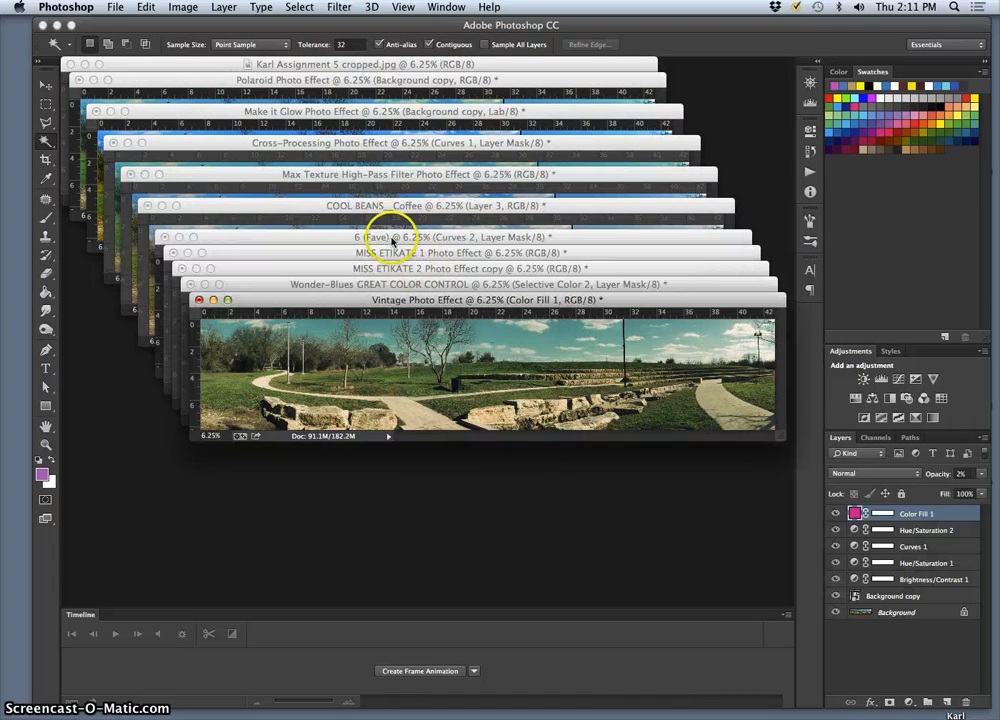
pyautogui.hotkey('ctrl', 'Down')
pyautogui.click(768, 410)
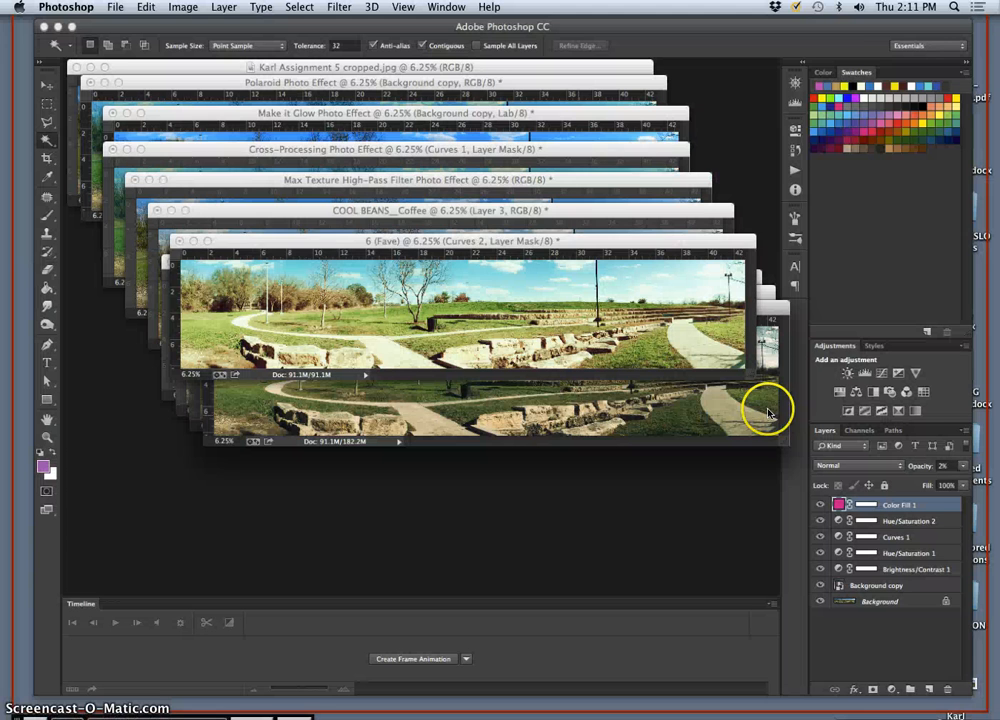
pyautogui.click(164, 238)
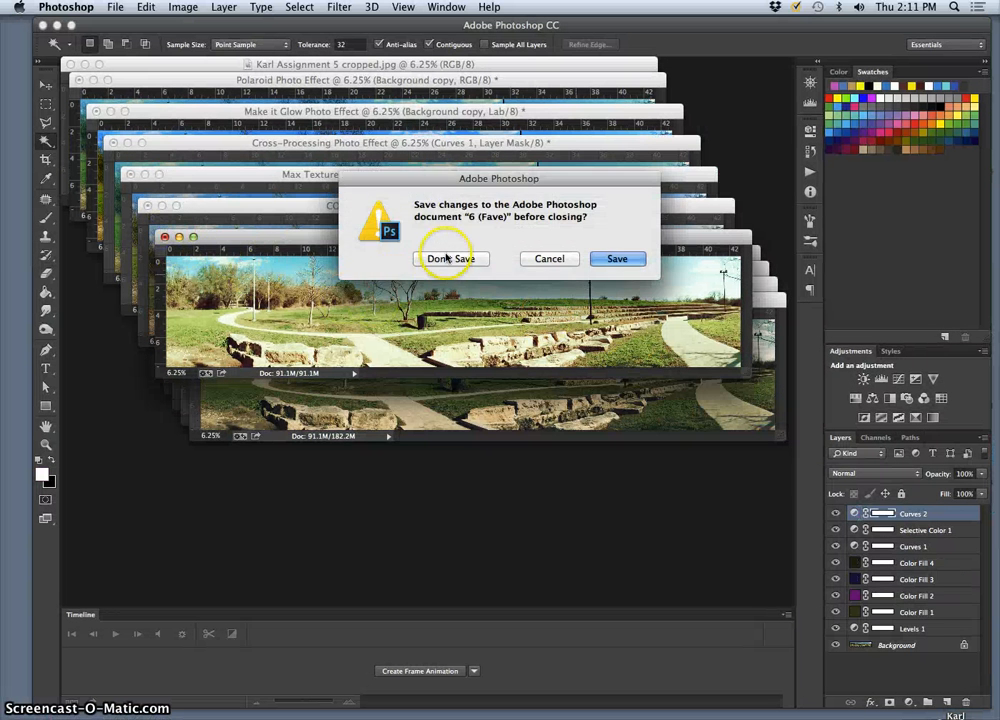
pyautogui.click(443, 259)
# - Close the Wonder-Blues GREAT COLOR CONTROL and MISS ETIKATE 2 Photo Effect copy versions without saving
pyautogui.moveTo(473, 307); pyautogui.dragTo(463, 400)
pyautogui.click(444, 317)
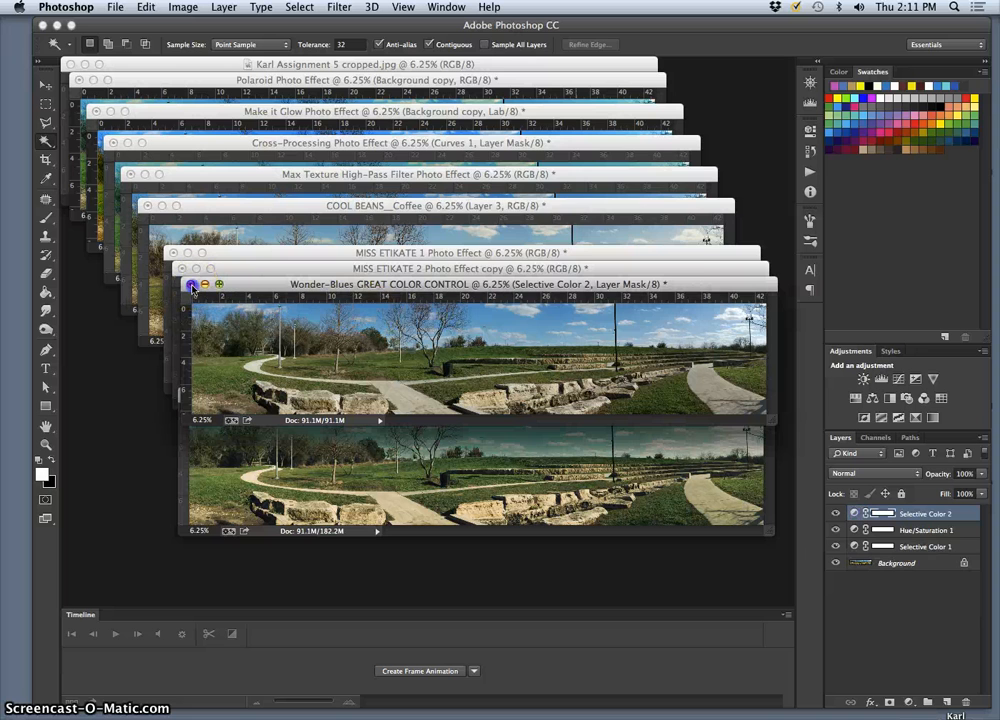
pyautogui.click(192, 287)
pyautogui.click(413, 261)
pyautogui.click(321, 302)
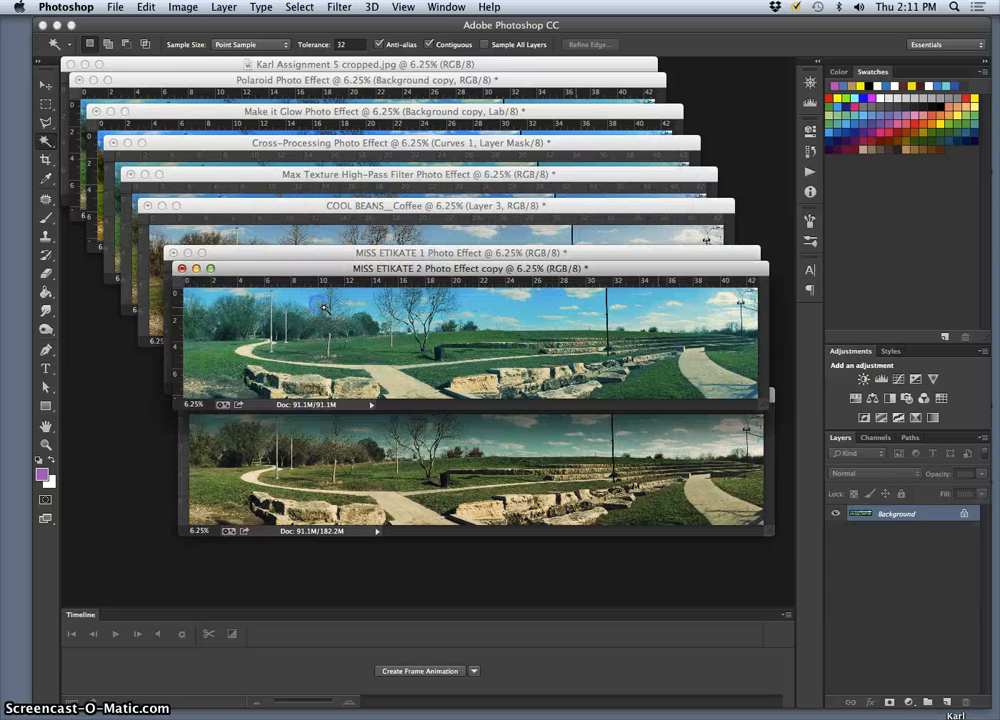
pyautogui.moveTo(263, 275); pyautogui.dragTo(219, 377)
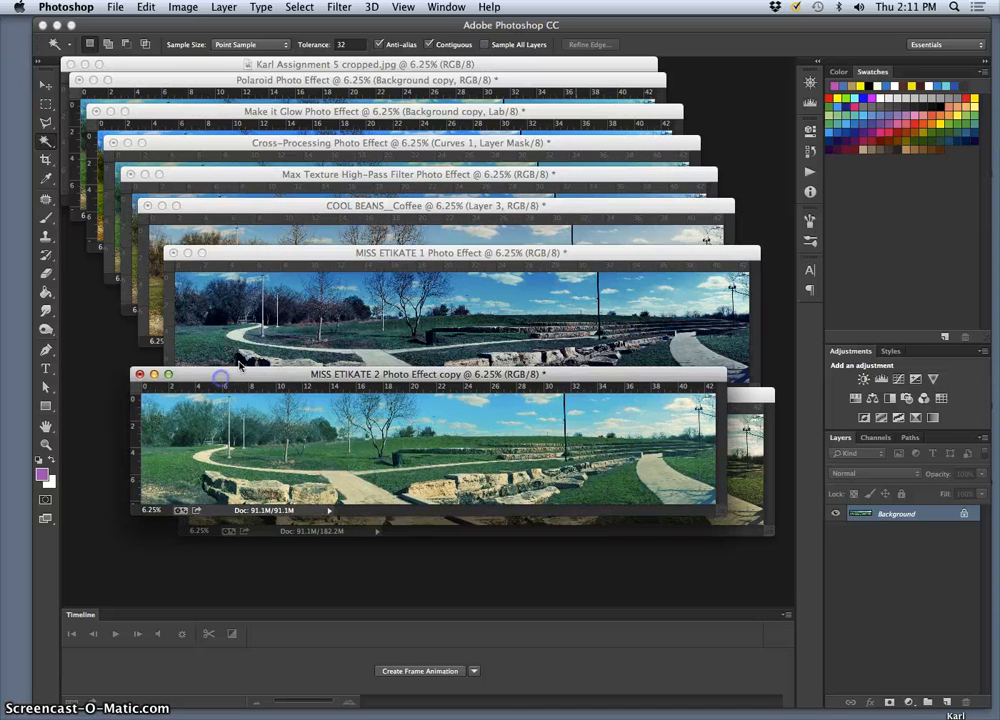
pyautogui.click(139, 374)
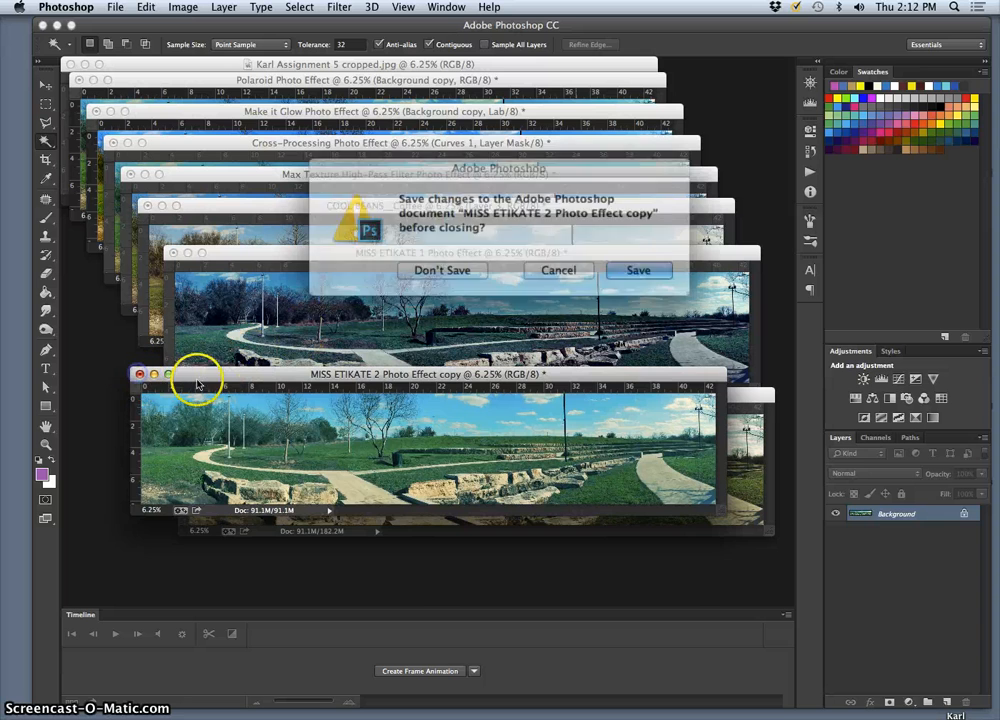
pyautogui.click(402, 264)
# - Minimize the MISS ETIKATE 1 Photo Effect version and close the COOL BEANS__Coffee version without saving
pyautogui.click(410, 268)
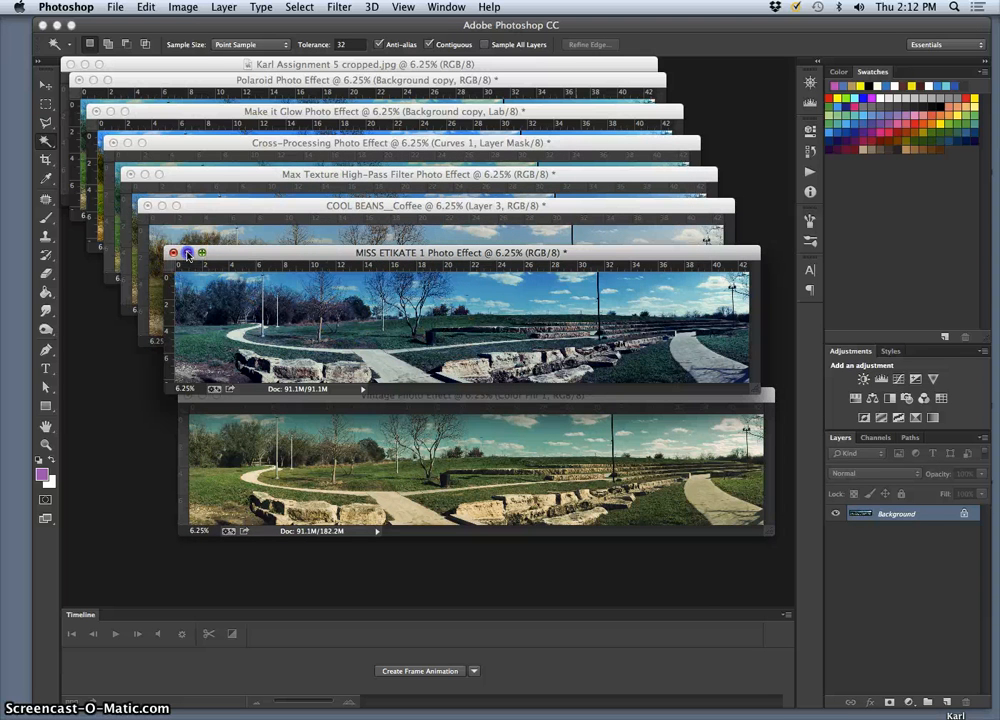
pyautogui.click(187, 253)
pyautogui.click(249, 207)
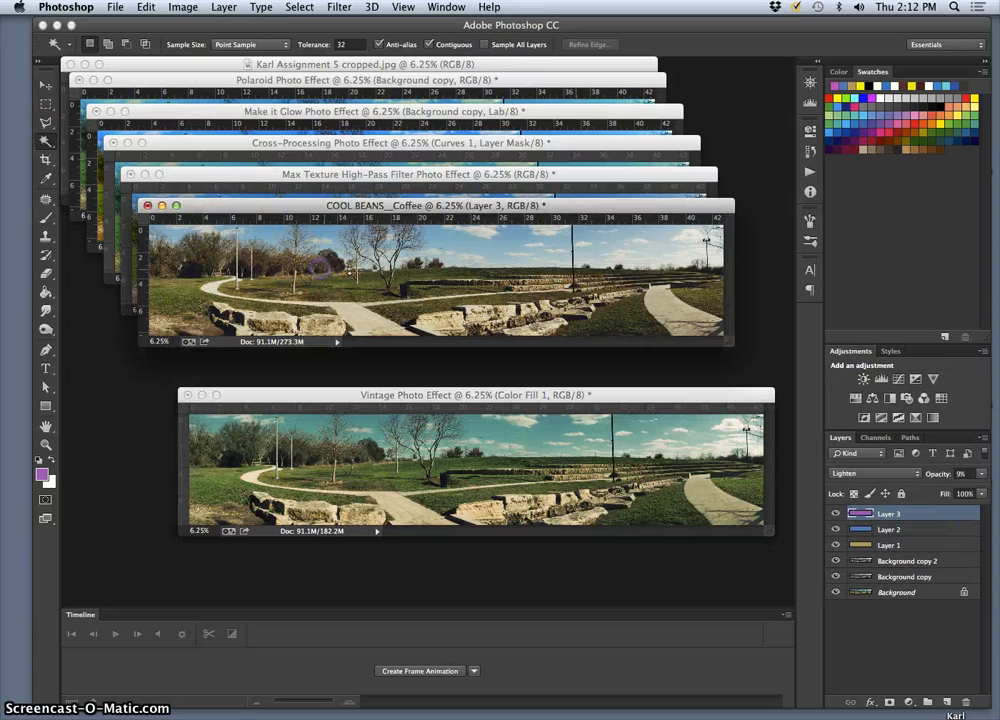
pyautogui.click(148, 207)
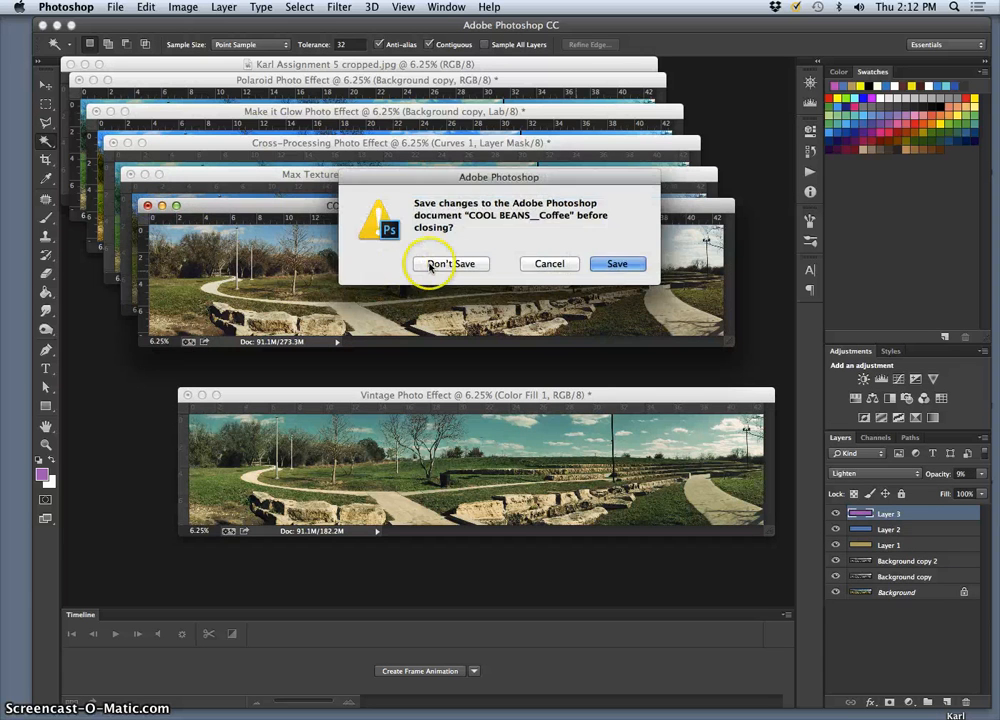
pyautogui.click(440, 264)
# - Minimize the Max Texture High-Pass Filter and Cross-Processing Photo Effect versions to set them aside
pyautogui.moveTo(430, 400); pyautogui.dragTo(404, 352)
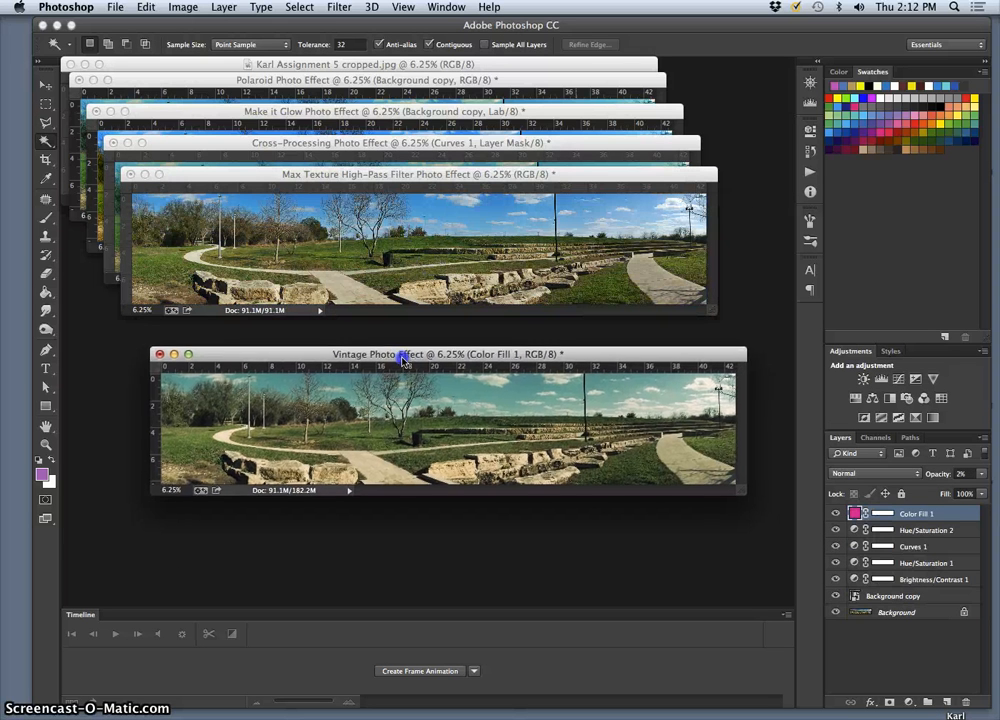
pyautogui.click(353, 262)
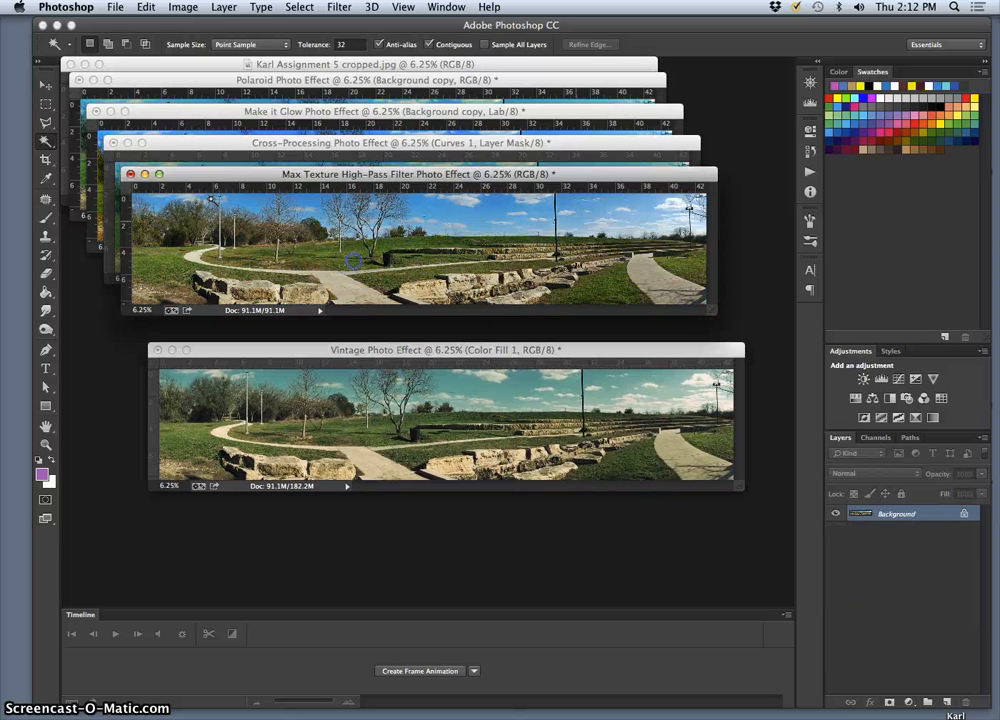
pyautogui.click(144, 175)
pyautogui.click(268, 214)
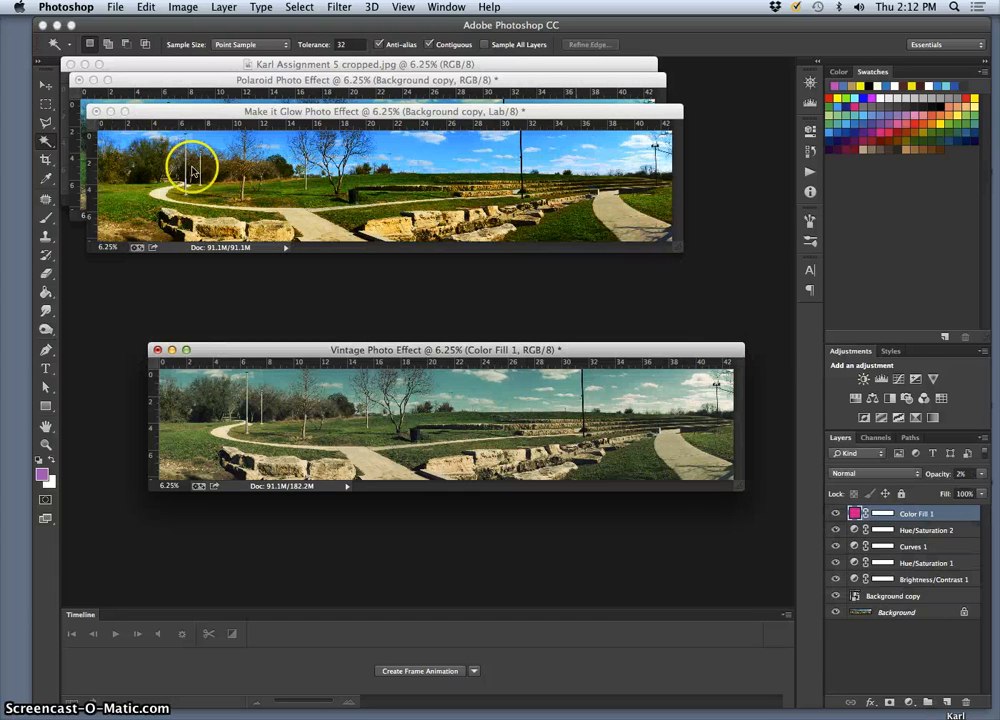
# - Close the Make it Glow Photo Effect version without saving and minimize the Polaroid Photo Effect version
pyautogui.click(96, 111)
pyautogui.click(437, 262)
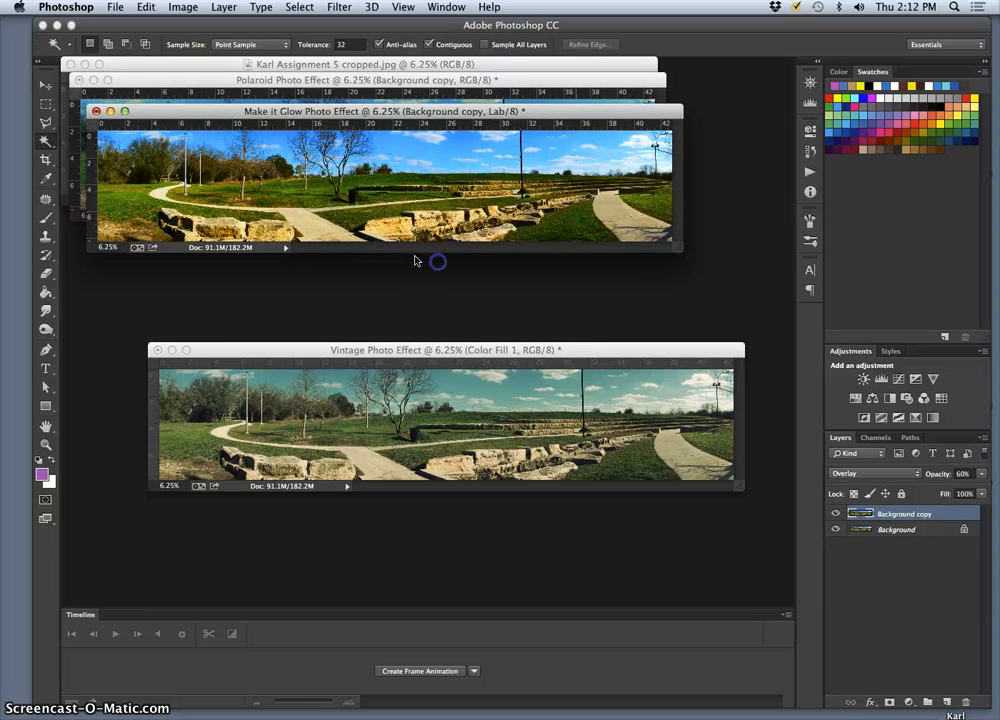
pyautogui.moveTo(166, 80); pyautogui.dragTo(263, 142)
pyautogui.click(146, 123)
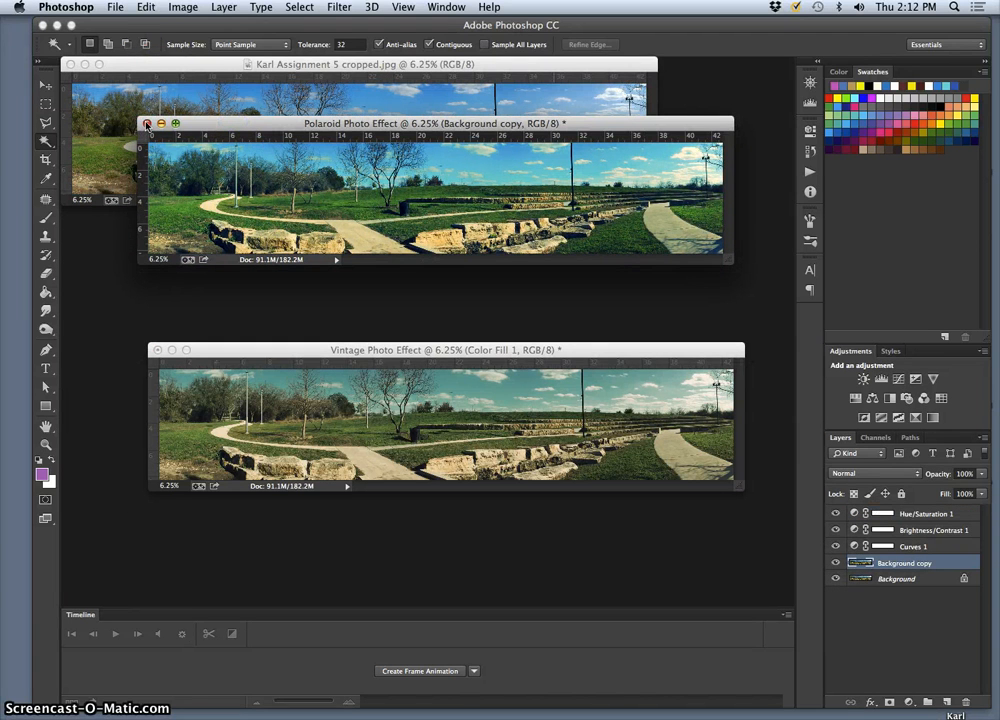
pyautogui.click(164, 124)
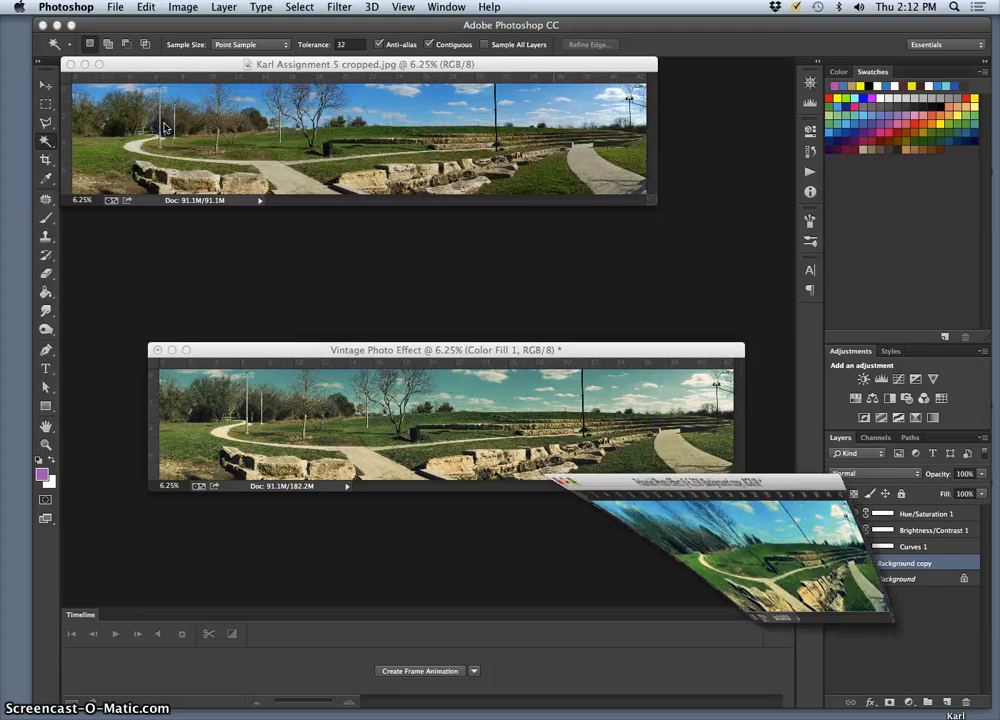
# - Close the Vintage Photo Effect version without saving
pyautogui.moveTo(308, 349); pyautogui.dragTo(280, 300)
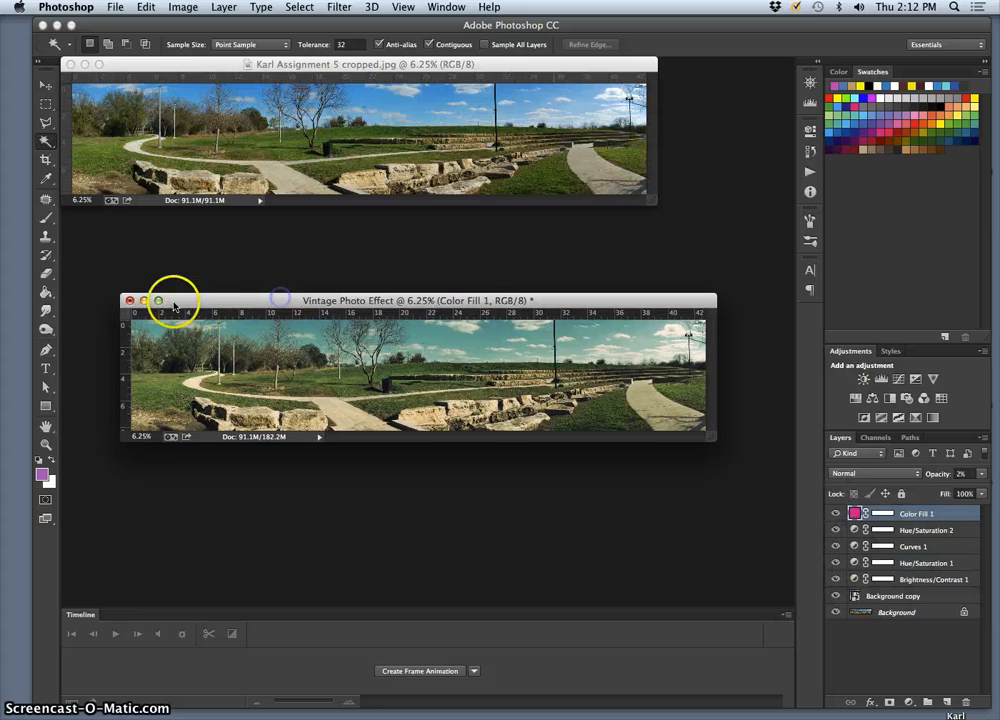
pyautogui.click(129, 300)
pyautogui.click(459, 266)
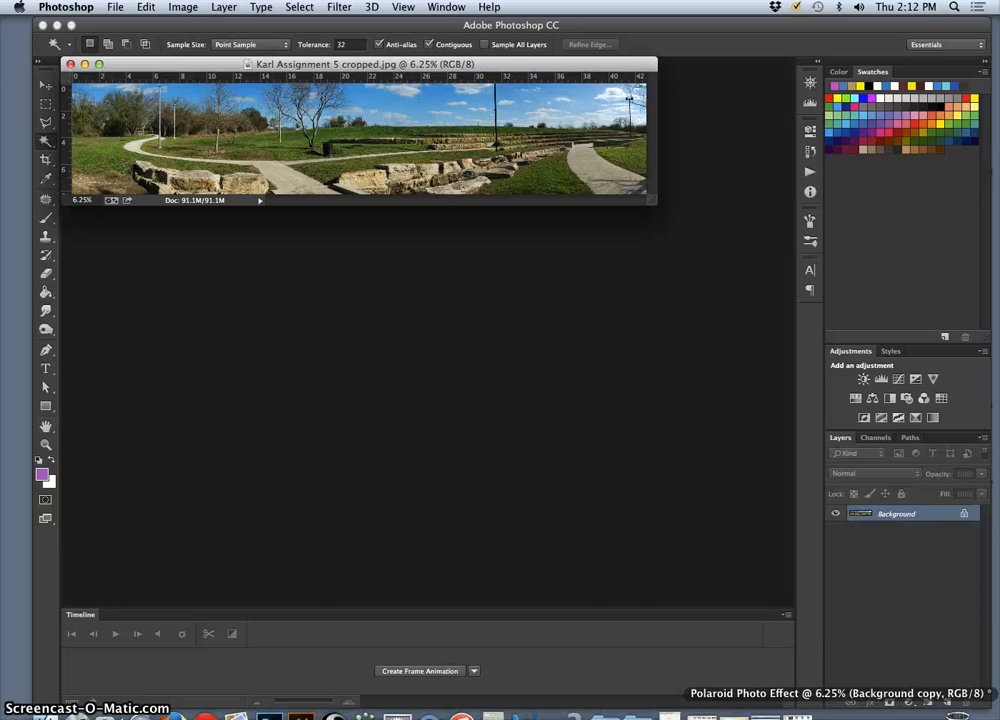
# - Restore the minimized Polaroid, Max Texture High-Pass Filter, Cross-Processing and MISS ETIKATE 1 Photo Effect windows
pyautogui.click(916, 715)
pyautogui.click(916, 715)
pyautogui.click(916, 715)
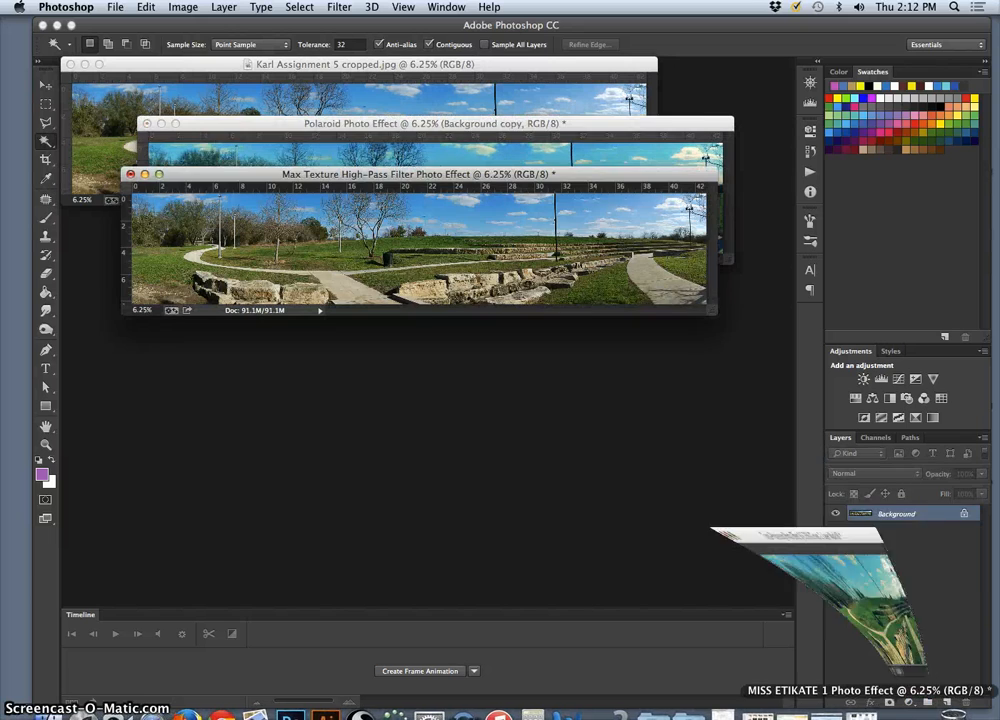
pyautogui.click(914, 715)
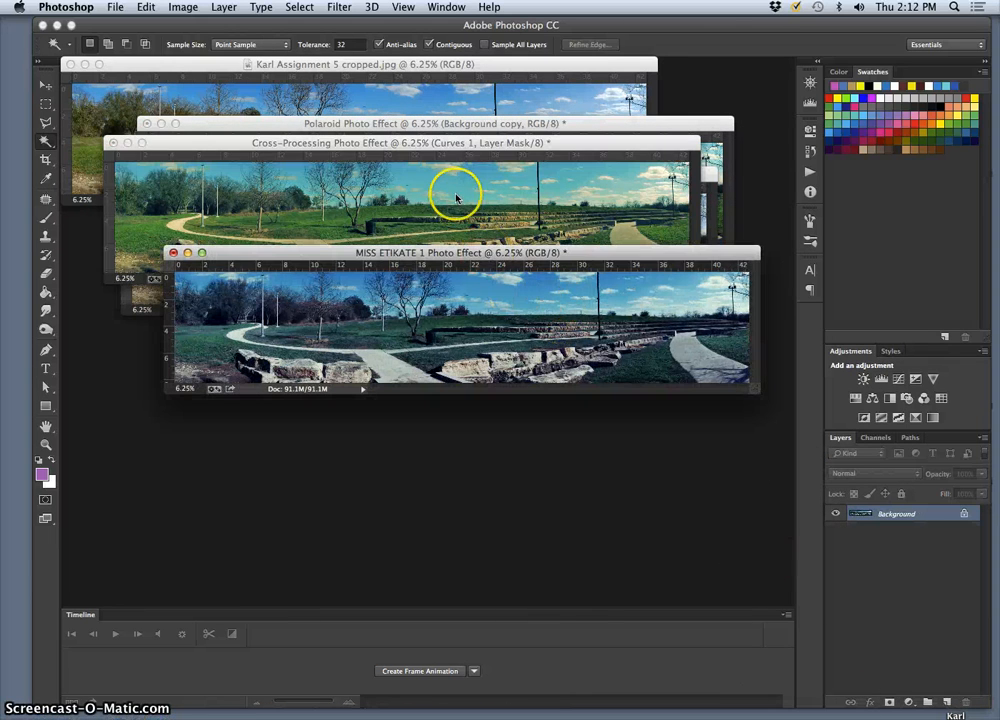
# - Compare the Cross-Processing version with the Polaroid version, and close Cross-Processing Photo Effect without saving
pyautogui.hotkey('ctrl', 'Down')
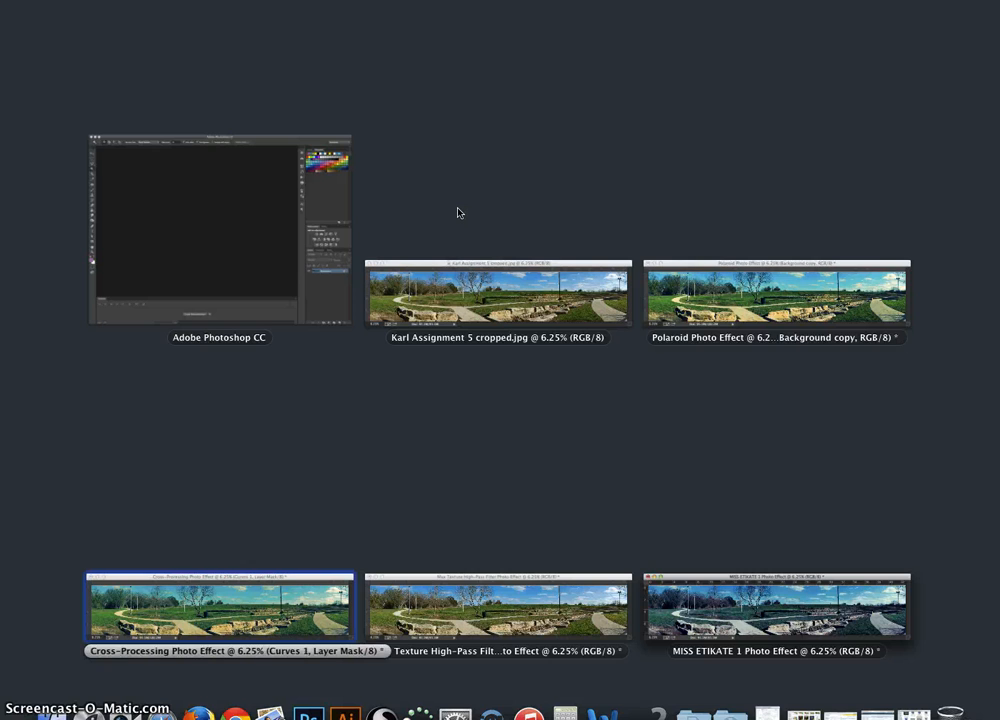
pyautogui.click(240, 606)
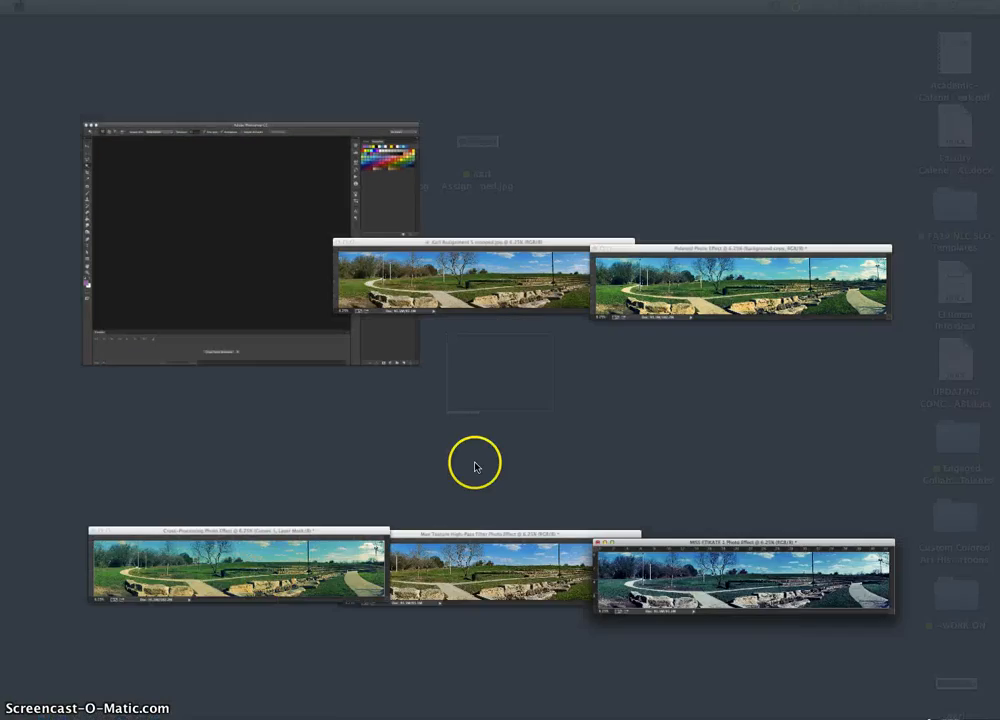
pyautogui.moveTo(476, 144); pyautogui.dragTo(452, 268)
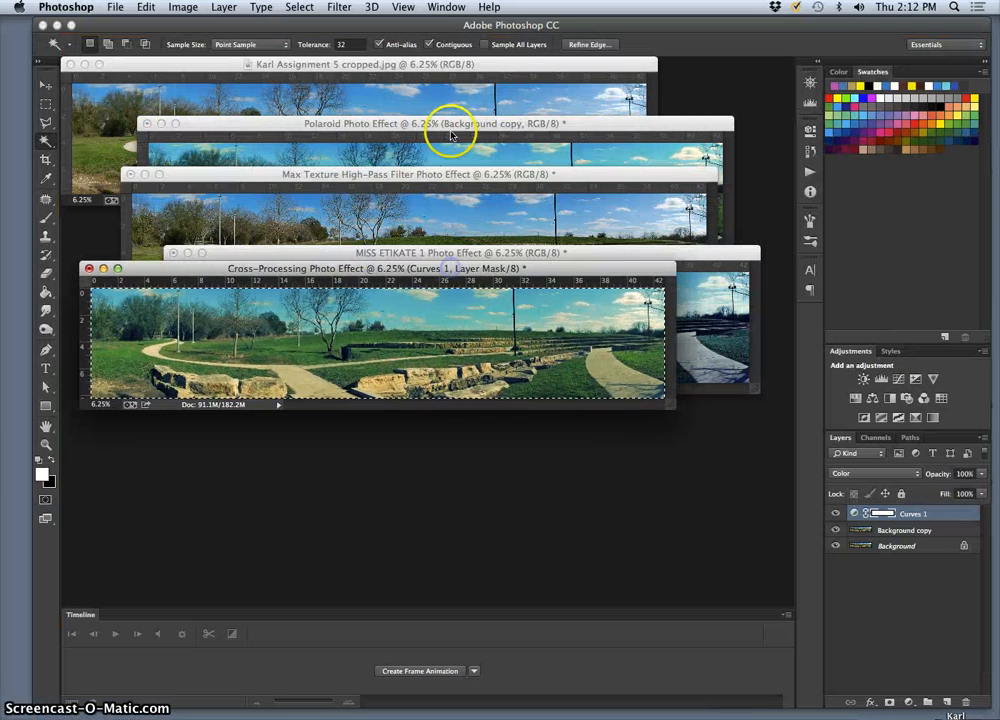
pyautogui.click(453, 124)
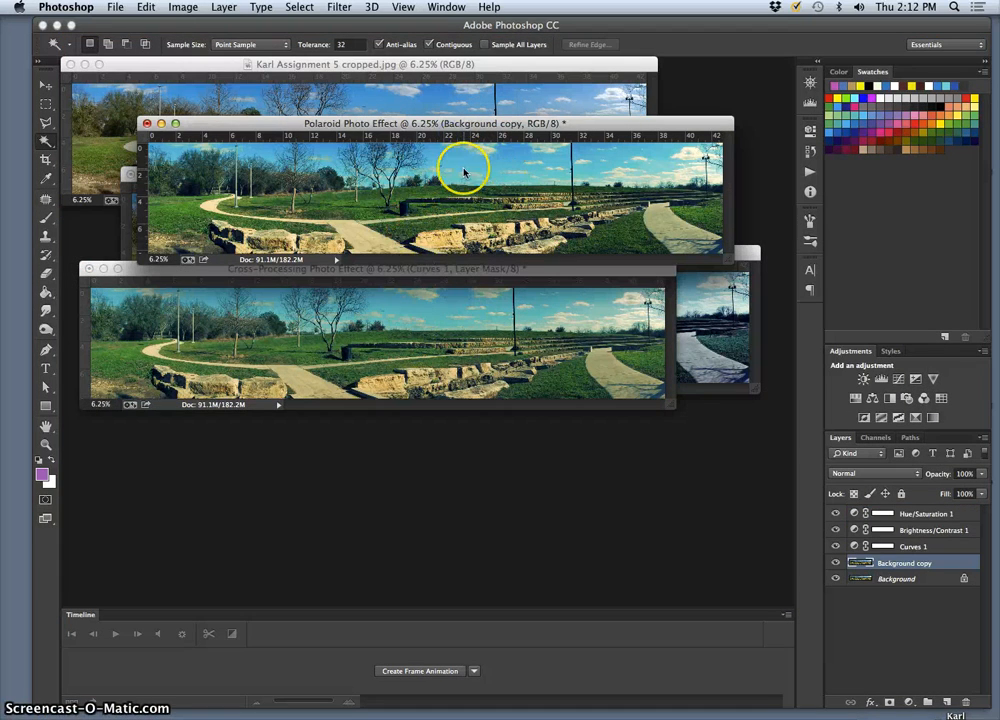
pyautogui.click(295, 269)
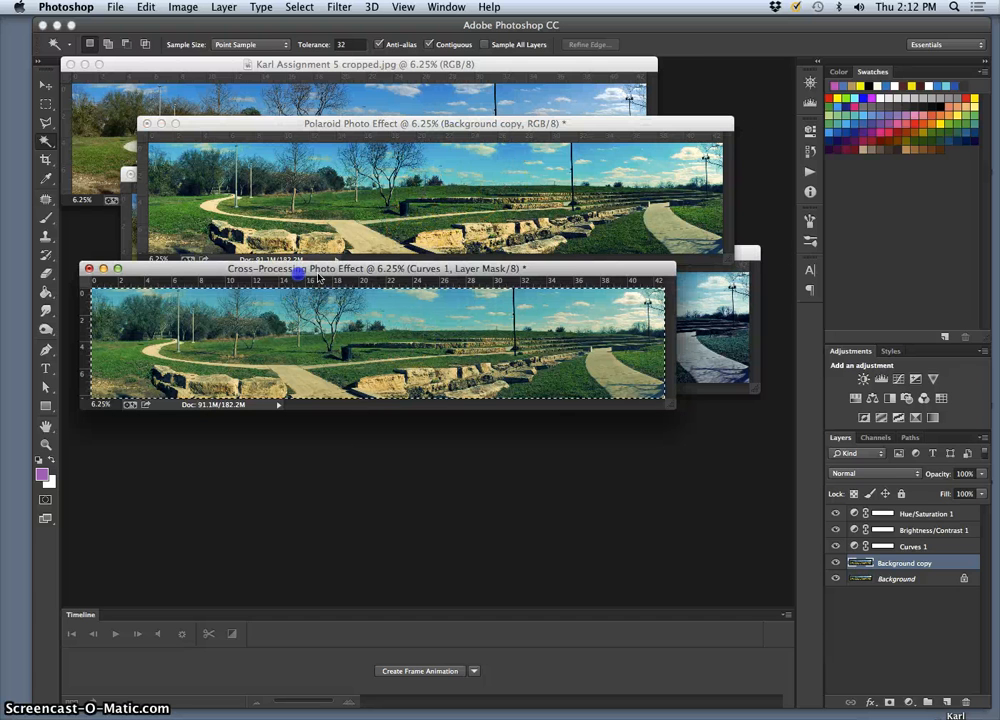
pyautogui.click(90, 269)
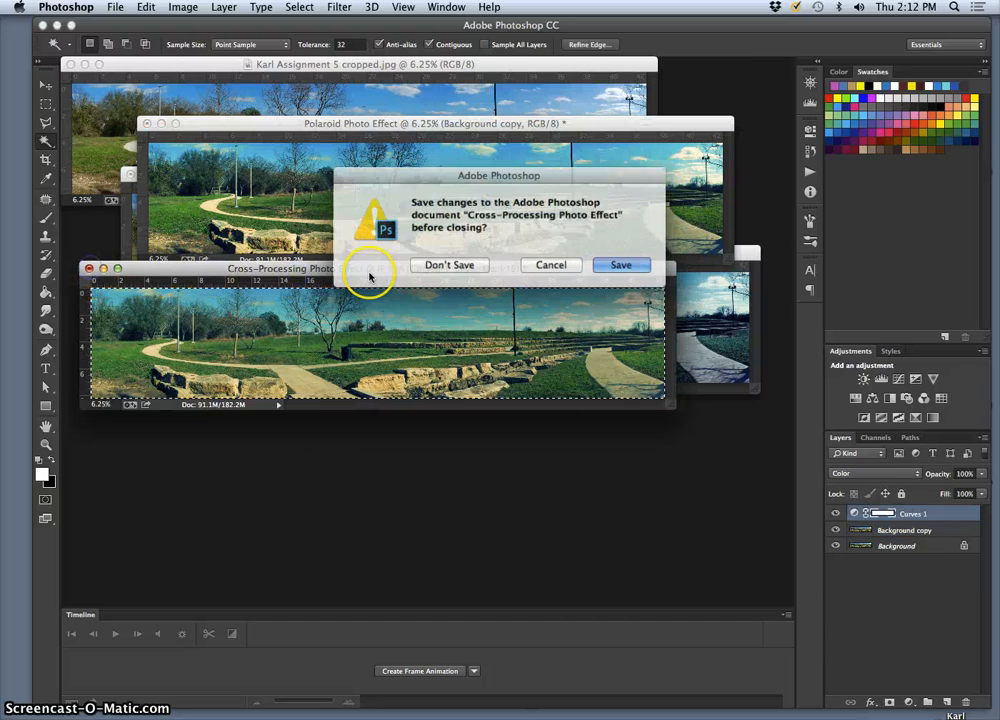
pyautogui.click(450, 264)
# - Move the Polaroid Photo Effect window below the other versions and shift the MISS ETIKATE 1 Photo Effect window slightly down
pyautogui.moveTo(417, 130); pyautogui.dragTo(417, 376)
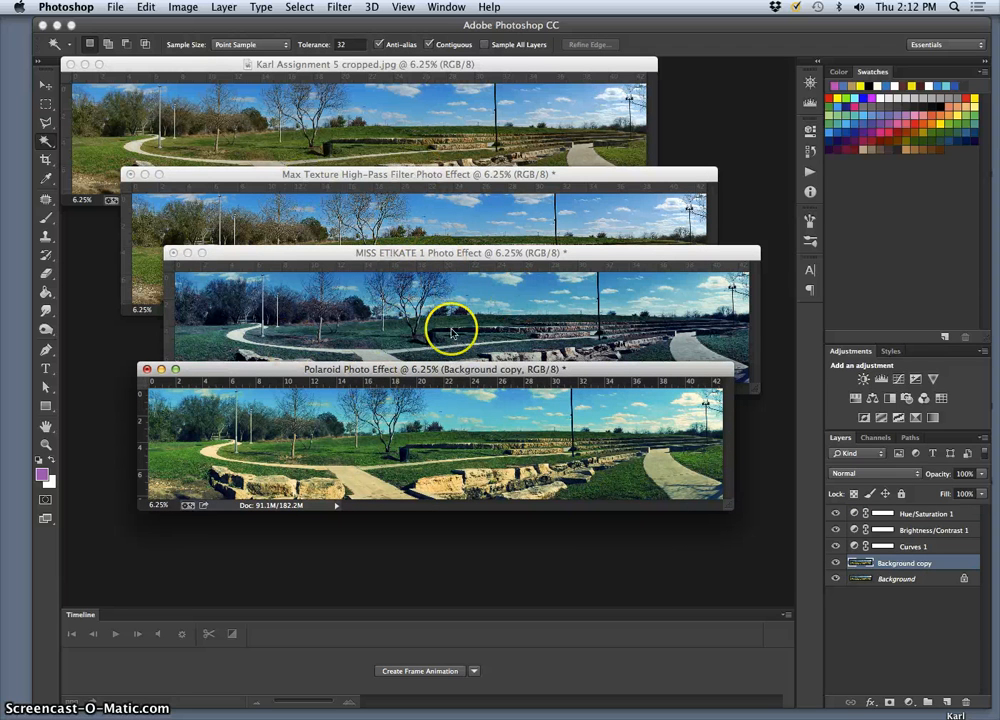
pyautogui.click(458, 256)
pyautogui.moveTo(521, 258); pyautogui.dragTo(518, 279)
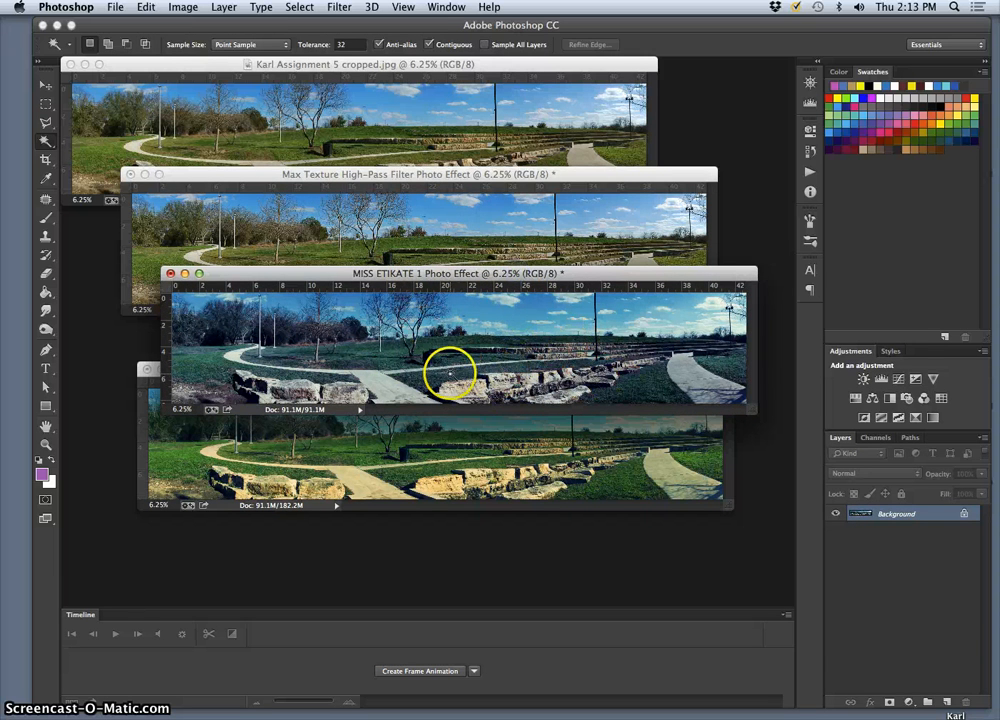
# - Flatten the Polaroid Photo Effect image into a single background layer and select its entire canvas
pyautogui.click(299, 444)
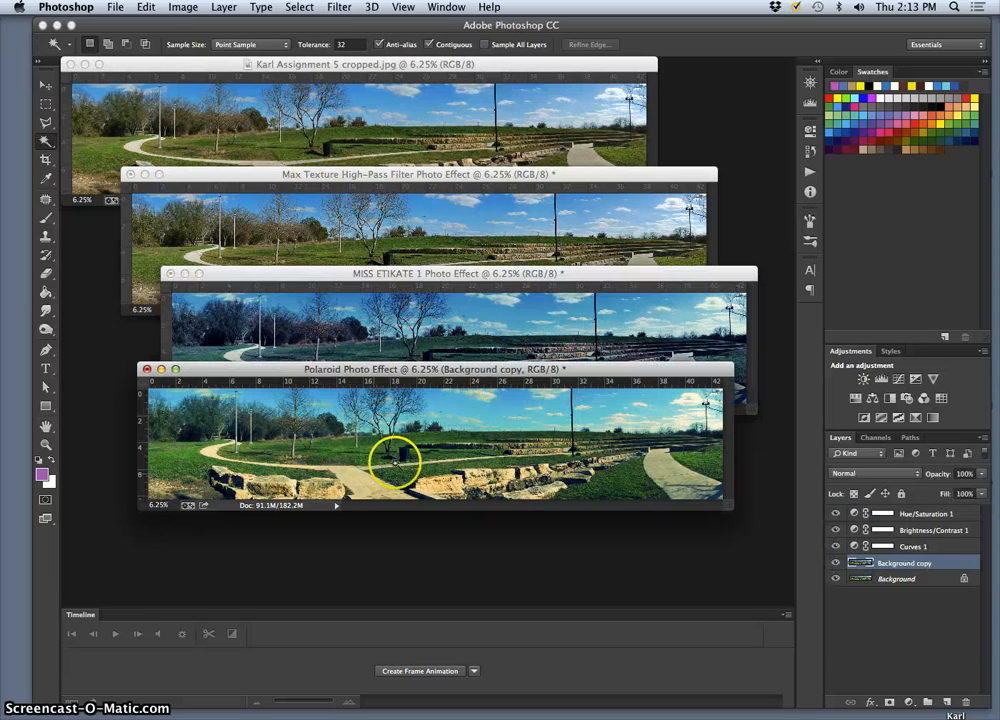
pyautogui.click(223, 7)
pyautogui.click(223, 7)
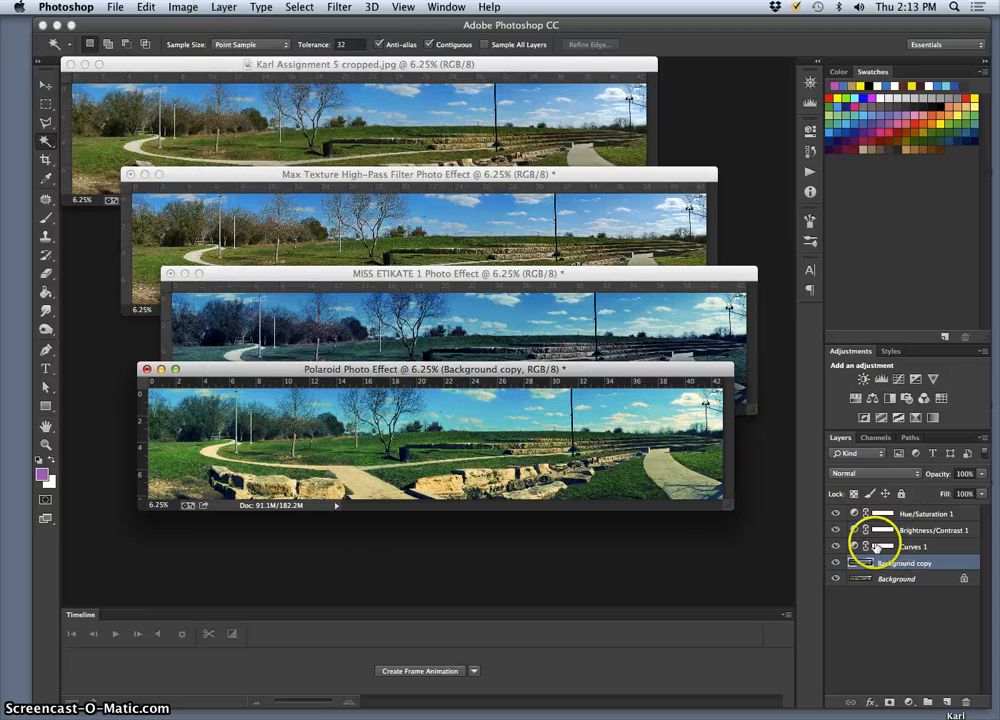
pyautogui.click(224, 8)
pyautogui.click(241, 512)
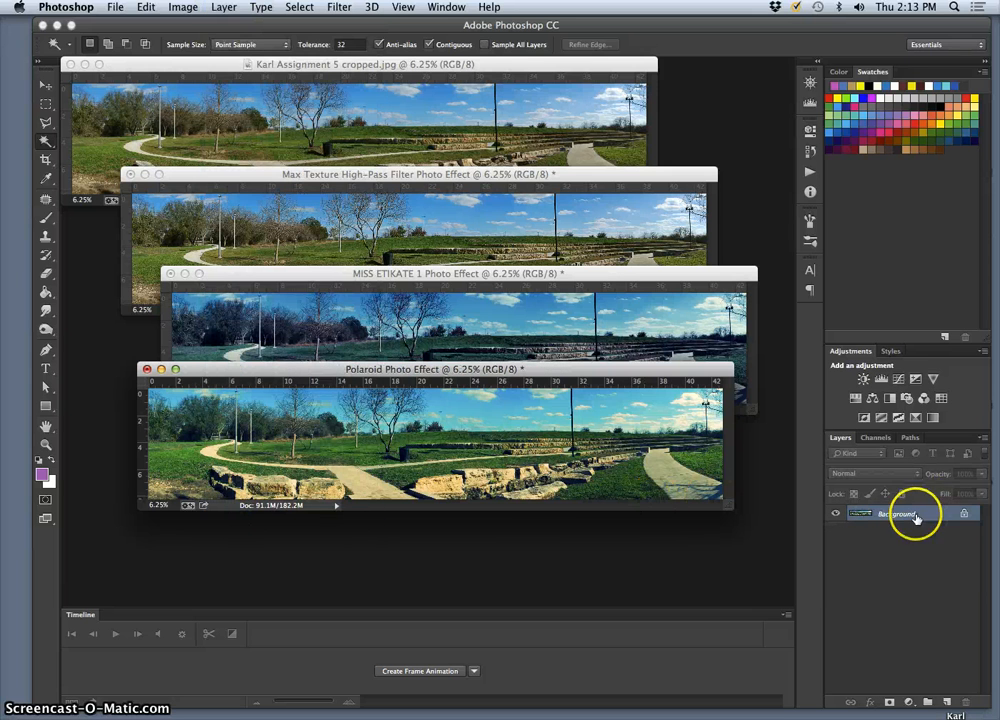
pyautogui.press('super+a')
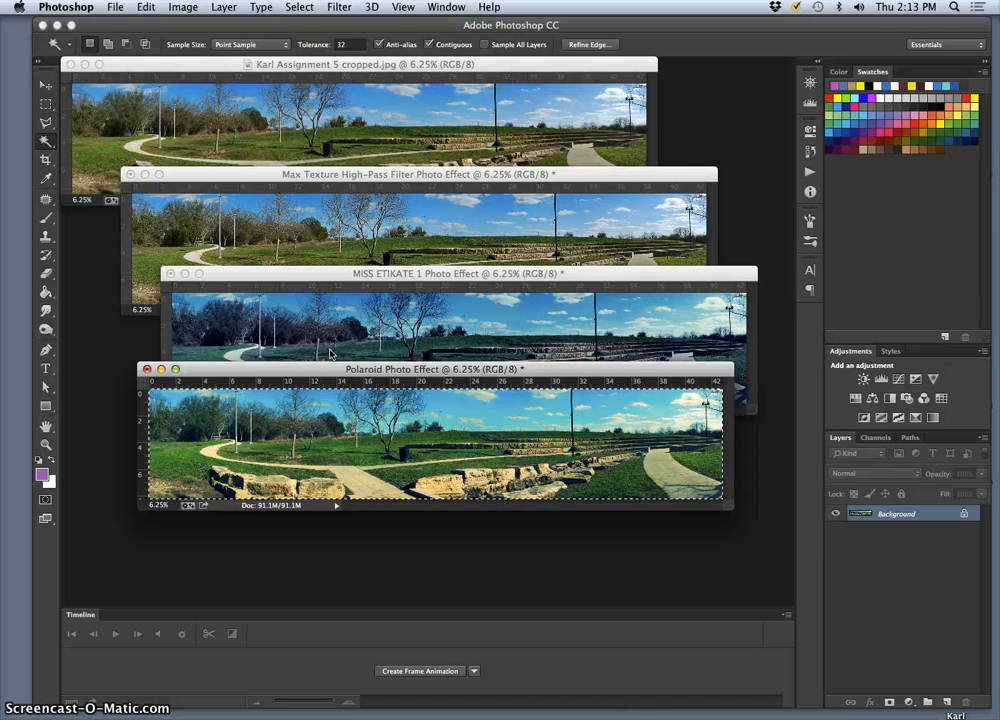
# - Copy the selected Polaroid image into the cropped panorama document as a new layer
pyautogui.click(350, 62)
pyautogui.click(333, 106)
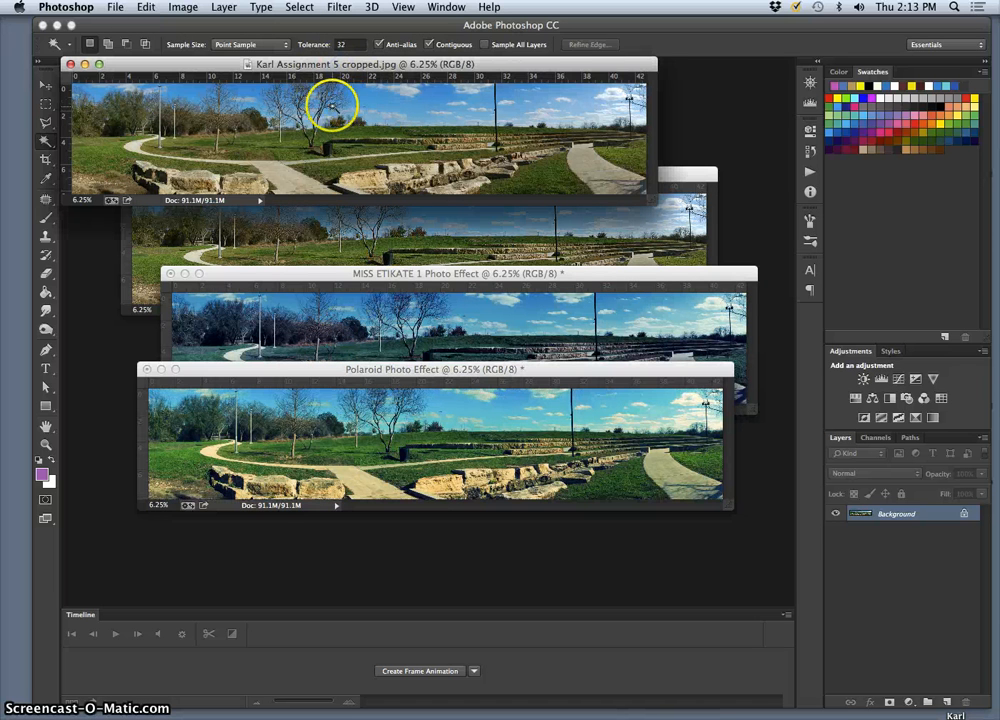
pyautogui.click(358, 118)
pyautogui.press('super+j')
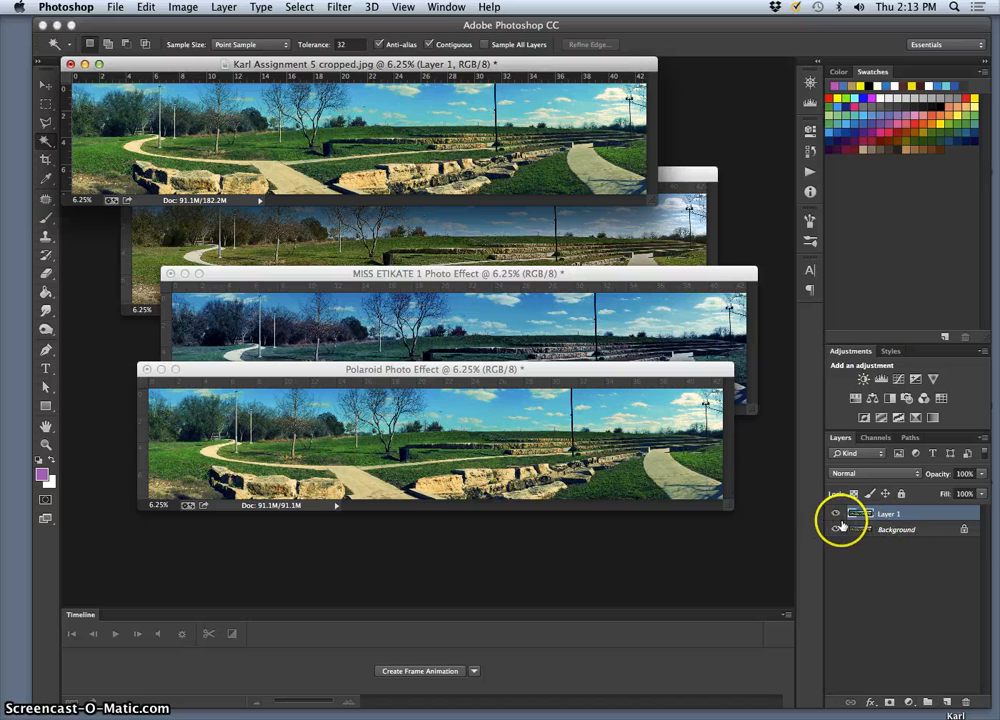
# - Enlarge the cropped panorama window, close Polaroid Photo Effect without saving, and shift the panorama window slightly
pyautogui.moveTo(645, 203); pyautogui.dragTo(743, 350)
pyautogui.click(335, 417)
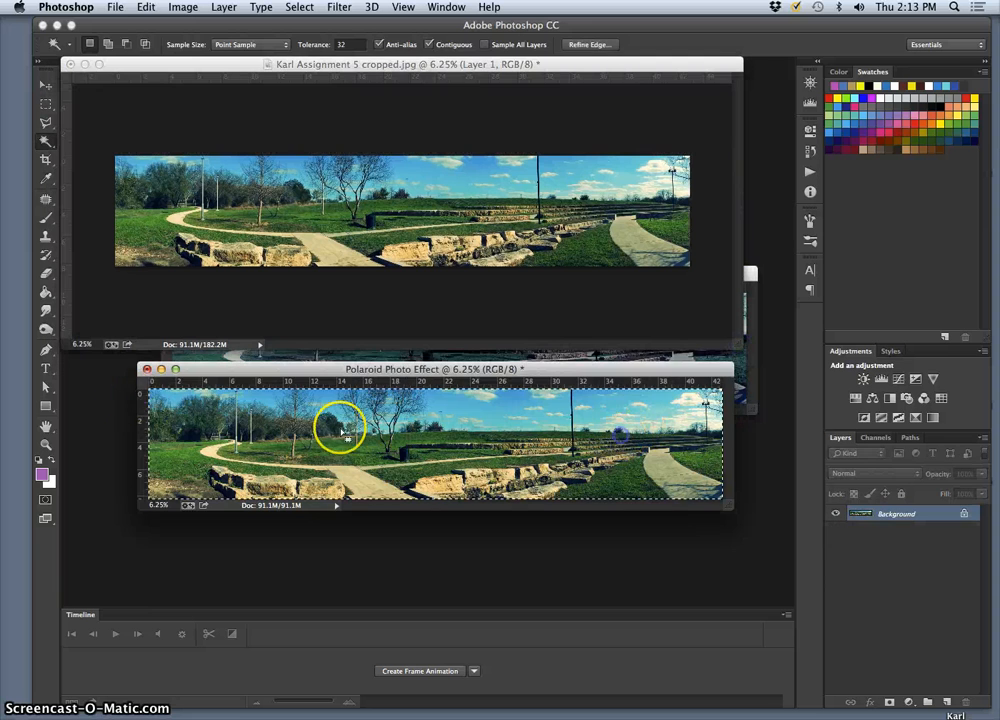
pyautogui.click(147, 369)
pyautogui.click(448, 265)
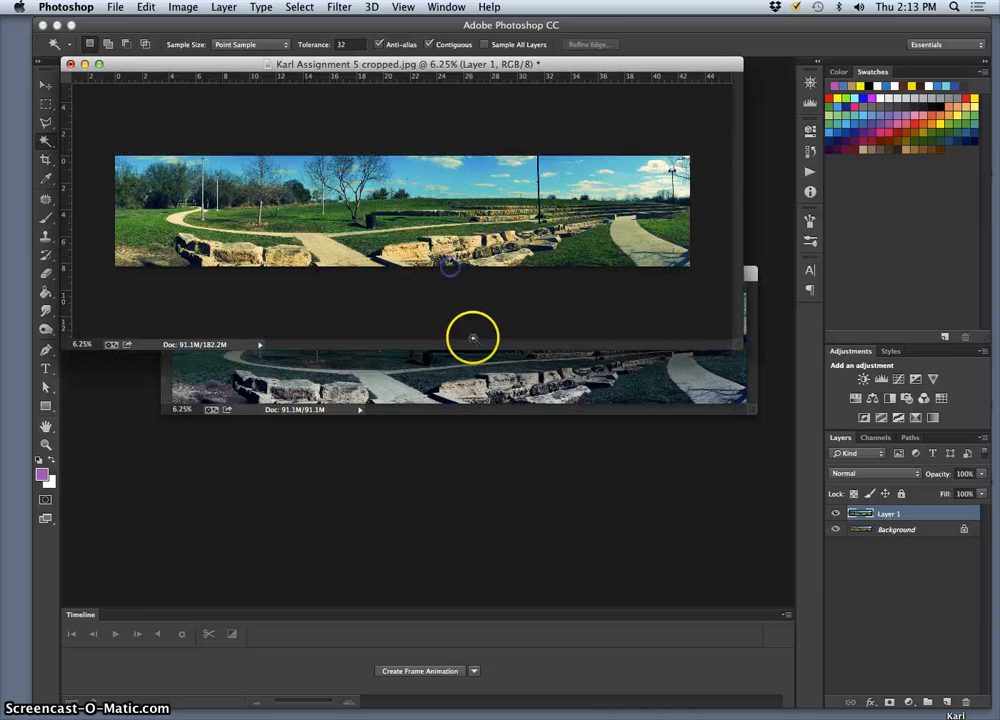
pyautogui.moveTo(432, 80); pyautogui.dragTo(449, 91)
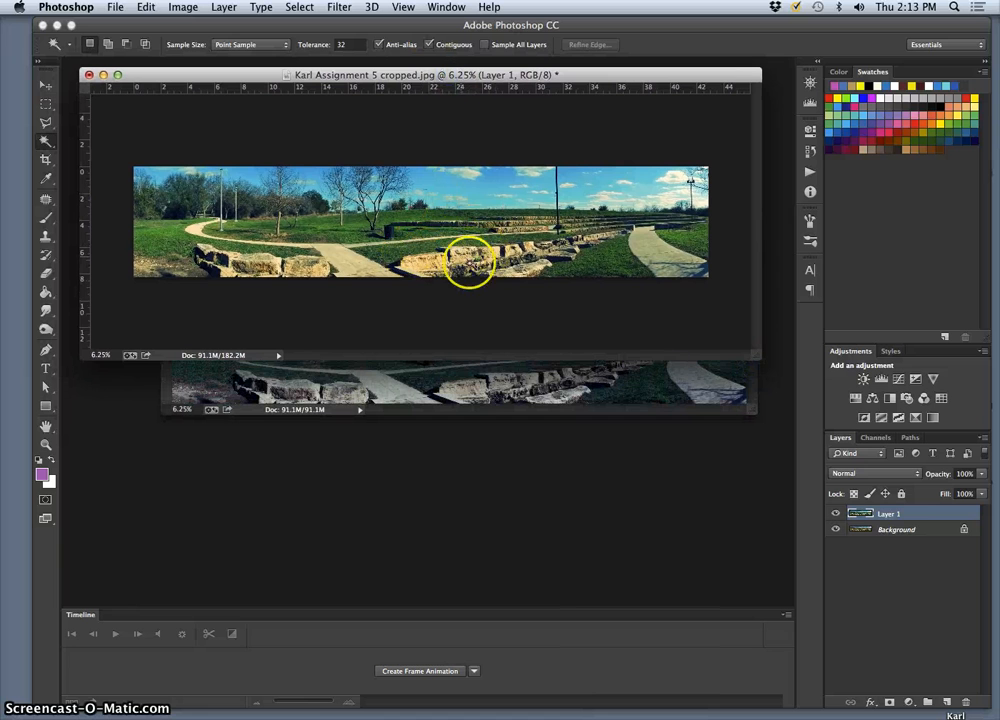
# - Try different opacities for the Polaroid layer against the original and set it to 60%
pyautogui.click(981, 477)
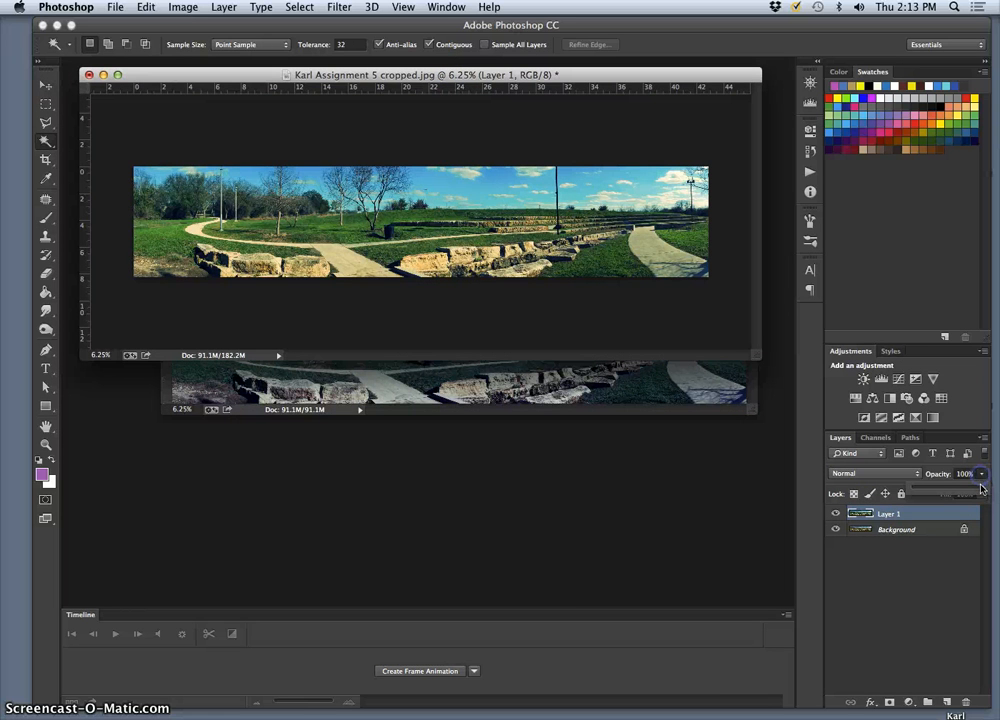
pyautogui.moveTo(968, 491); pyautogui.dragTo(899, 492)
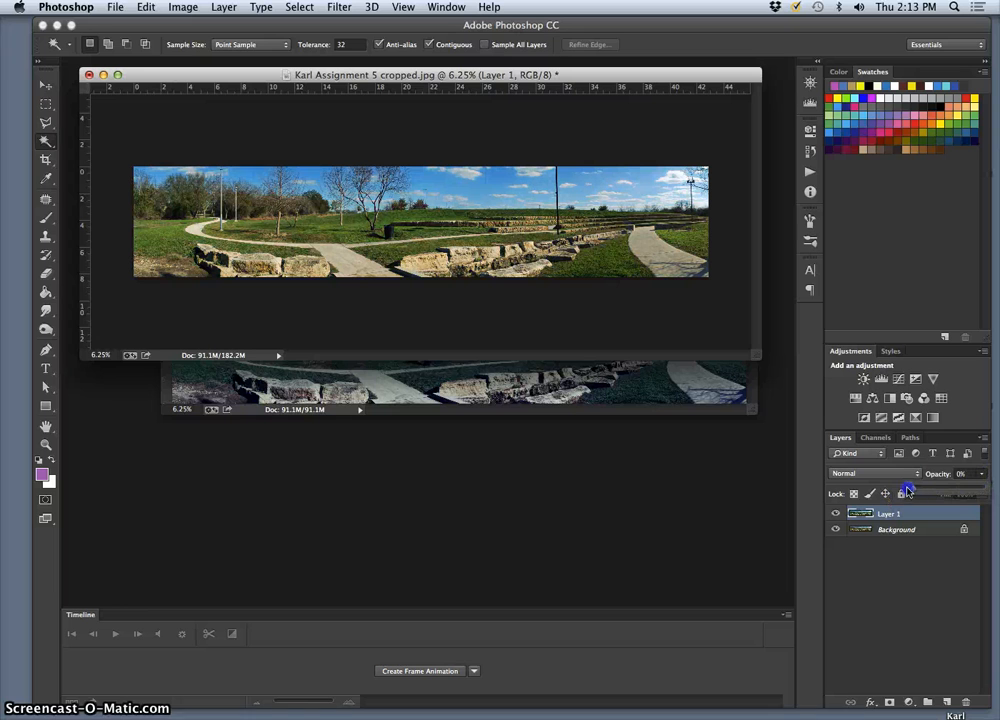
pyautogui.moveTo(933, 489); pyautogui.dragTo(898, 487)
pyautogui.moveTo(978, 495); pyautogui.dragTo(980, 496)
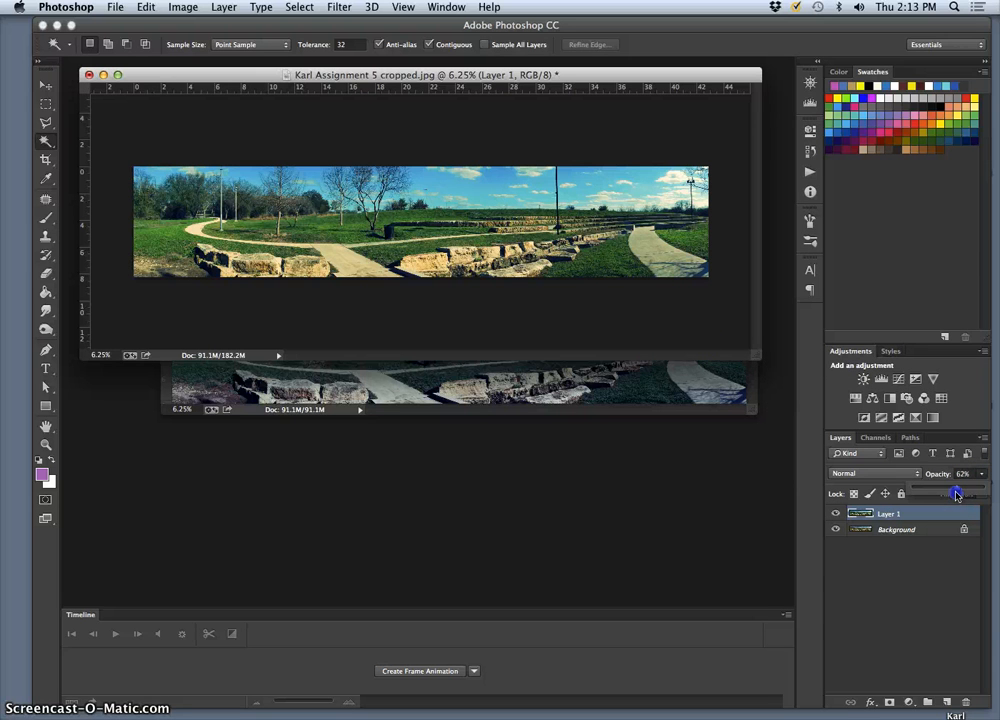
pyautogui.moveTo(957, 494); pyautogui.dragTo(997, 493)
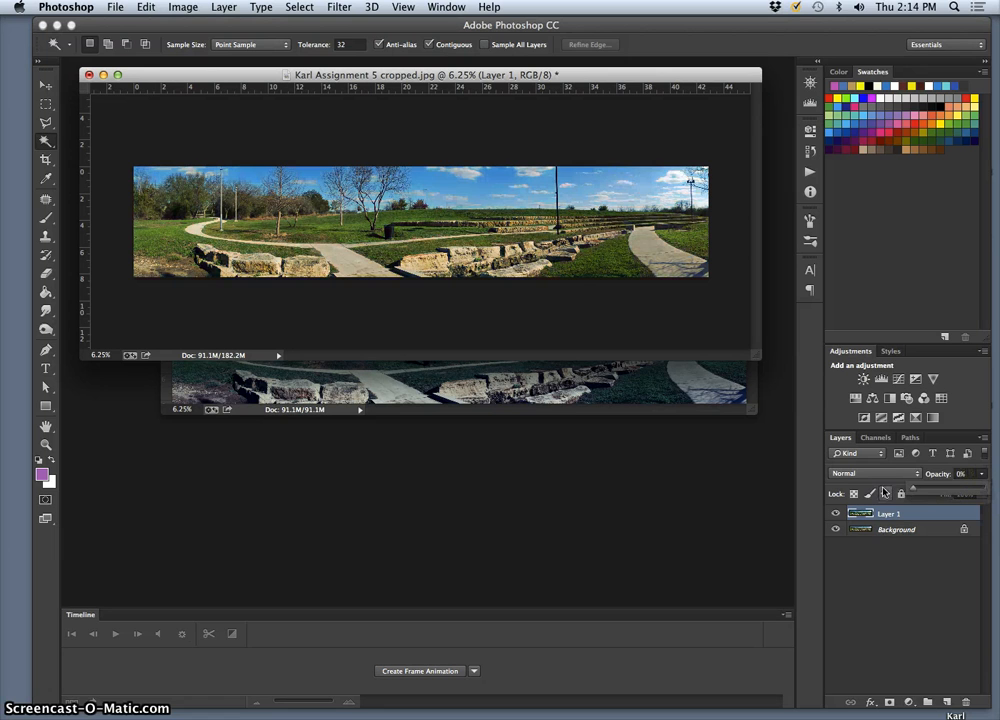
pyautogui.moveTo(915, 490); pyautogui.dragTo(935, 490)
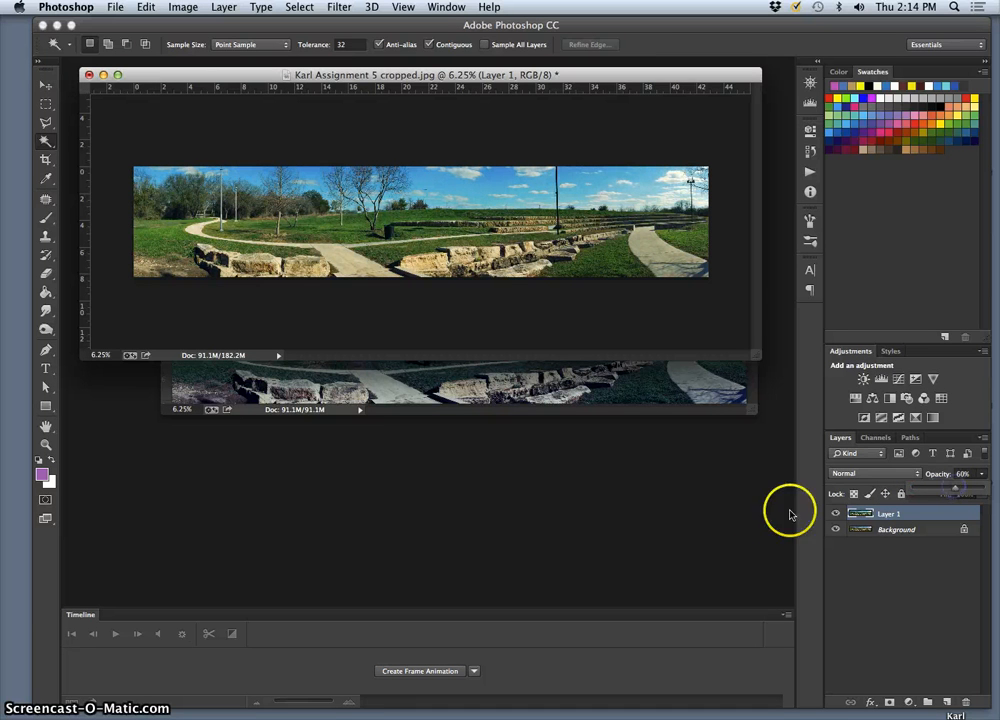
# - Move the MISS ETIKATE 1 Photo Effect window below the panorama and check whether its image needs flattening
pyautogui.click(600, 380)
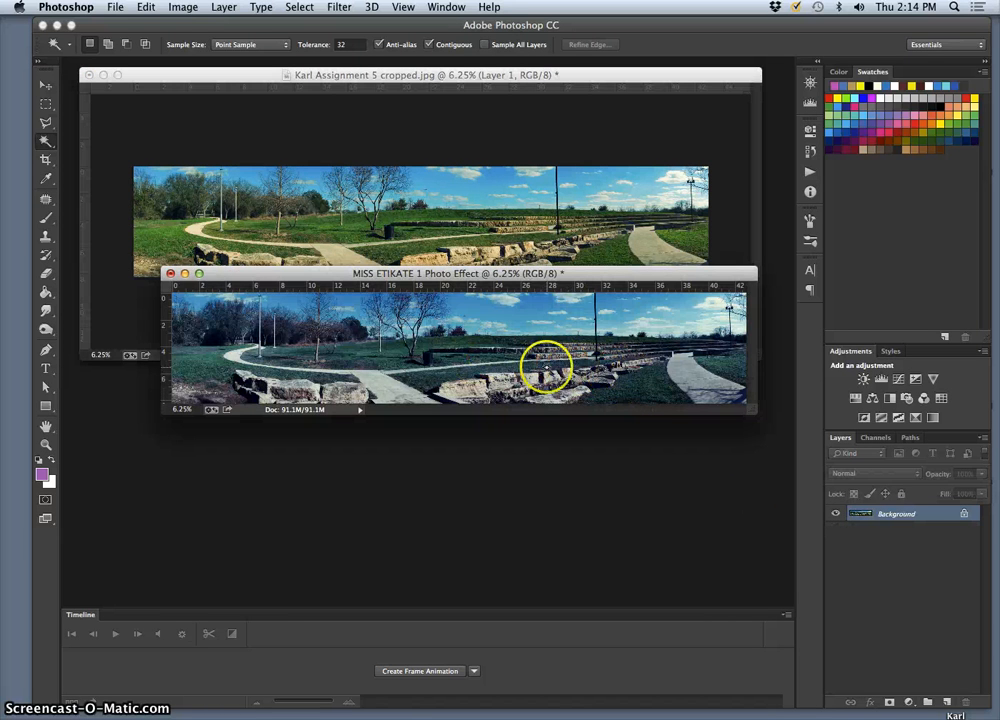
pyautogui.moveTo(589, 280); pyautogui.dragTo(573, 400)
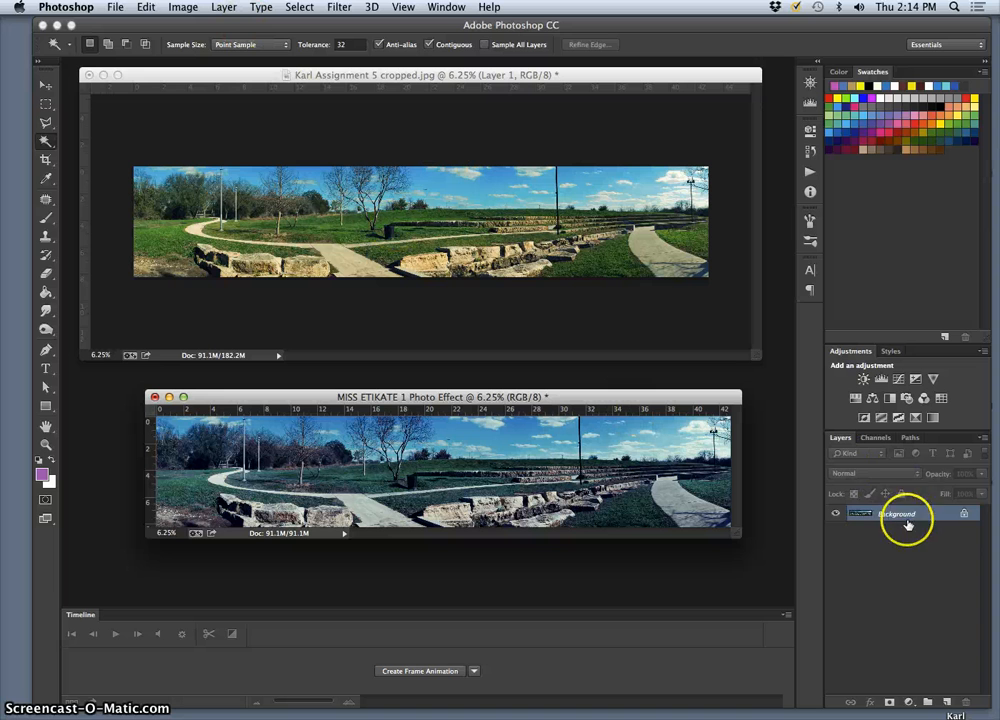
pyautogui.click(233, 12)
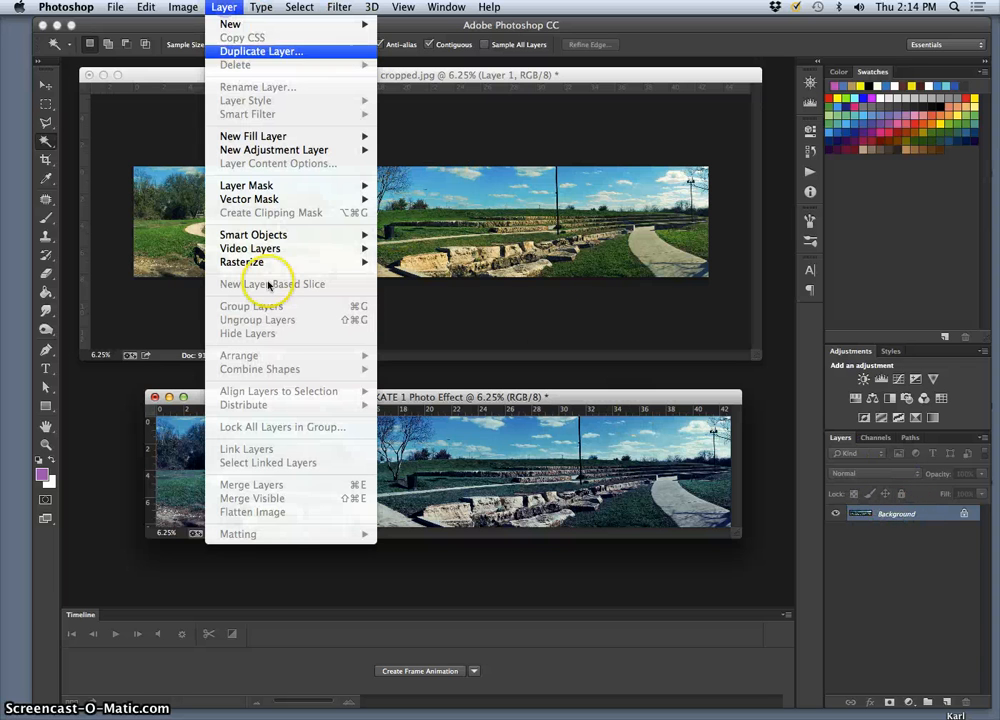
pyautogui.click(248, 516)
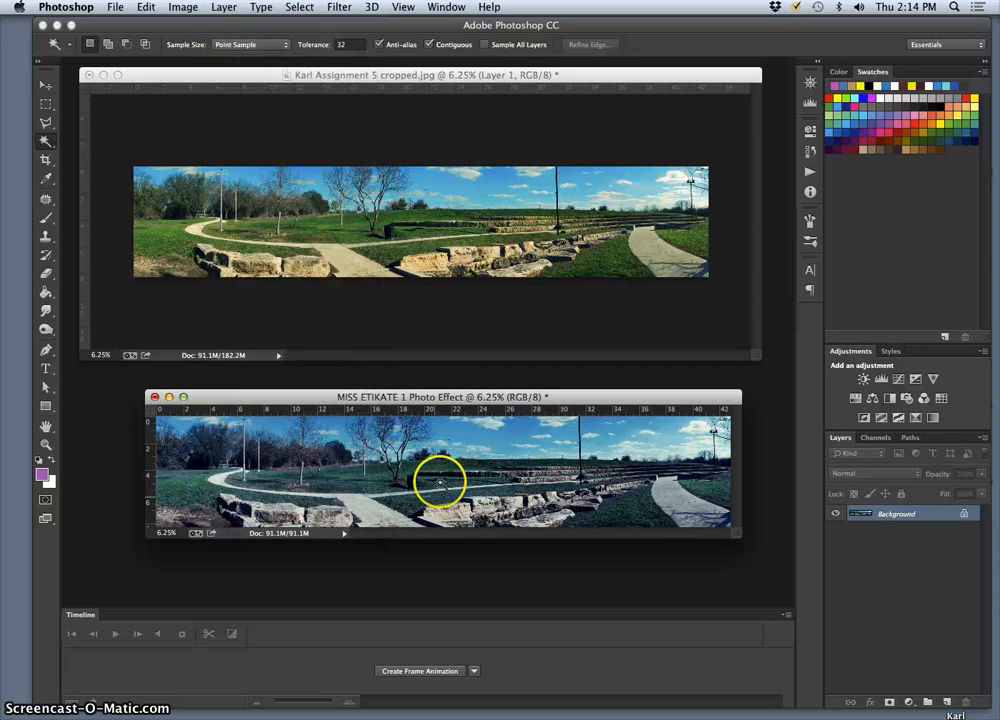
# - Copy the entire MISS ETIKATE 1 Photo Effect image and paste it into the panorama as a new layer
pyautogui.press('super+a')
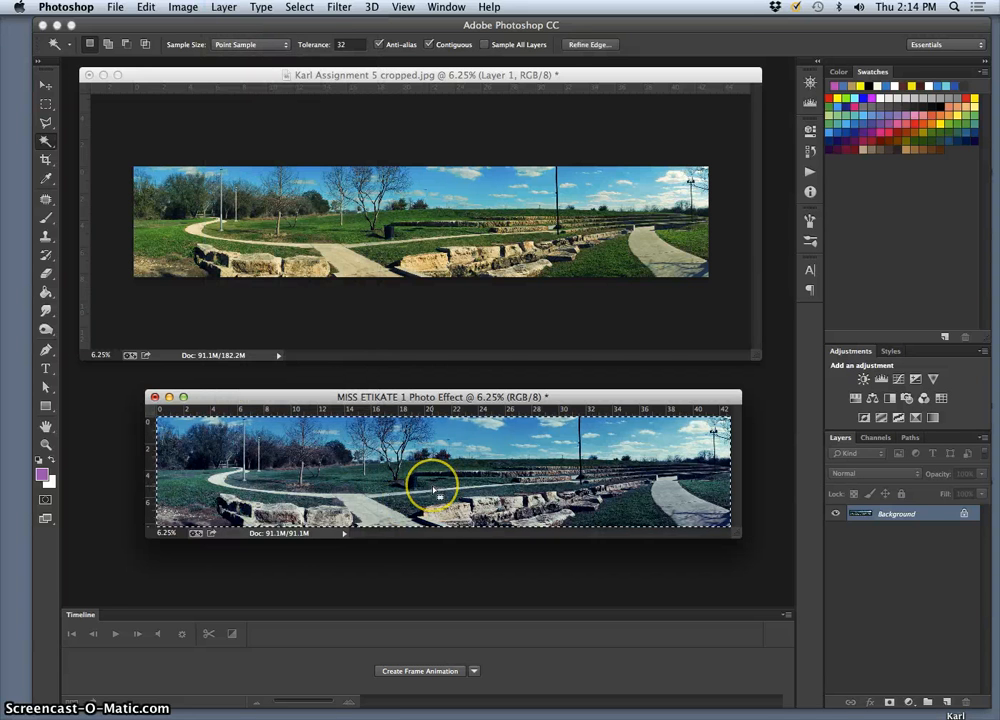
pyautogui.press('super+c')
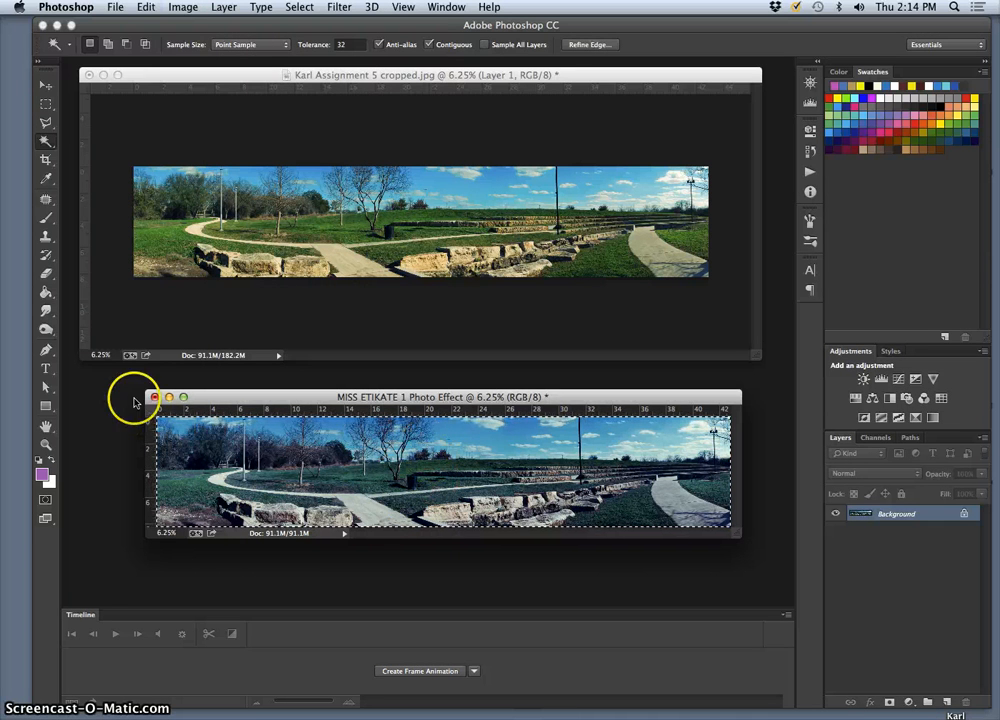
pyautogui.click(290, 245)
pyautogui.press('super+v')
pyautogui.press('super+v')
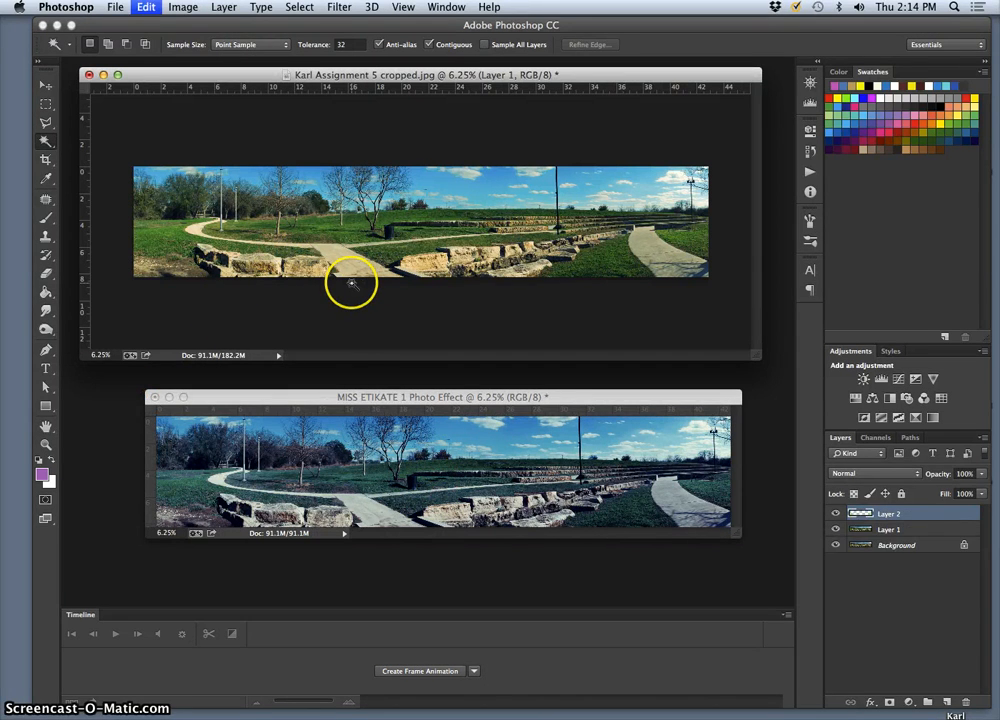
# - Close MISS ETIKATE 1 Photo Effect without saving
pyautogui.click(252, 401)
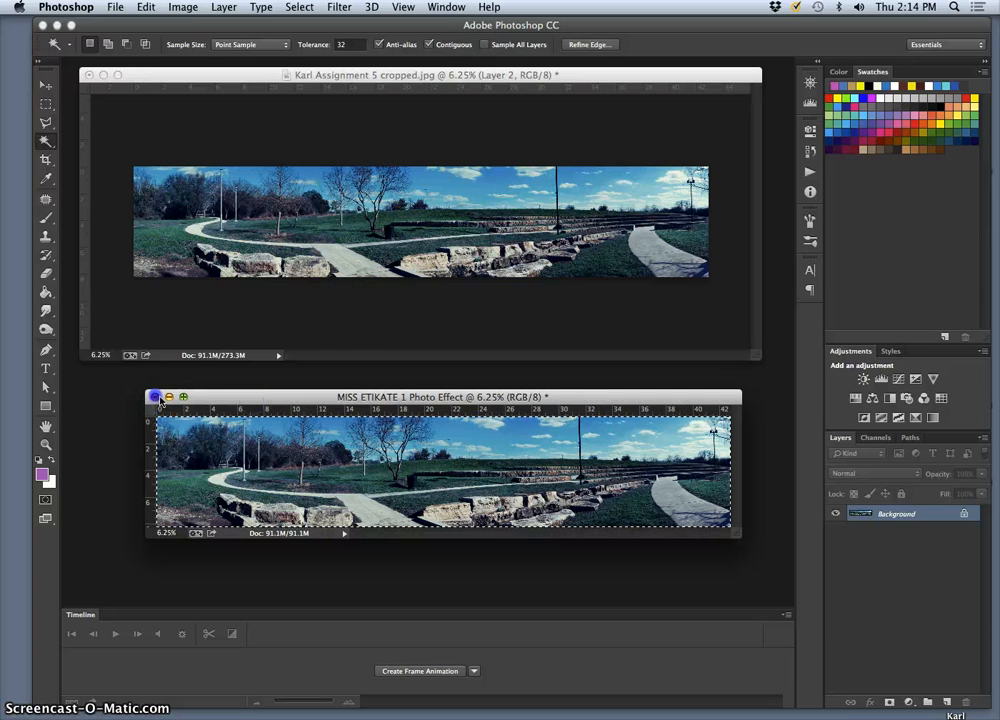
pyautogui.click(155, 397)
pyautogui.click(449, 263)
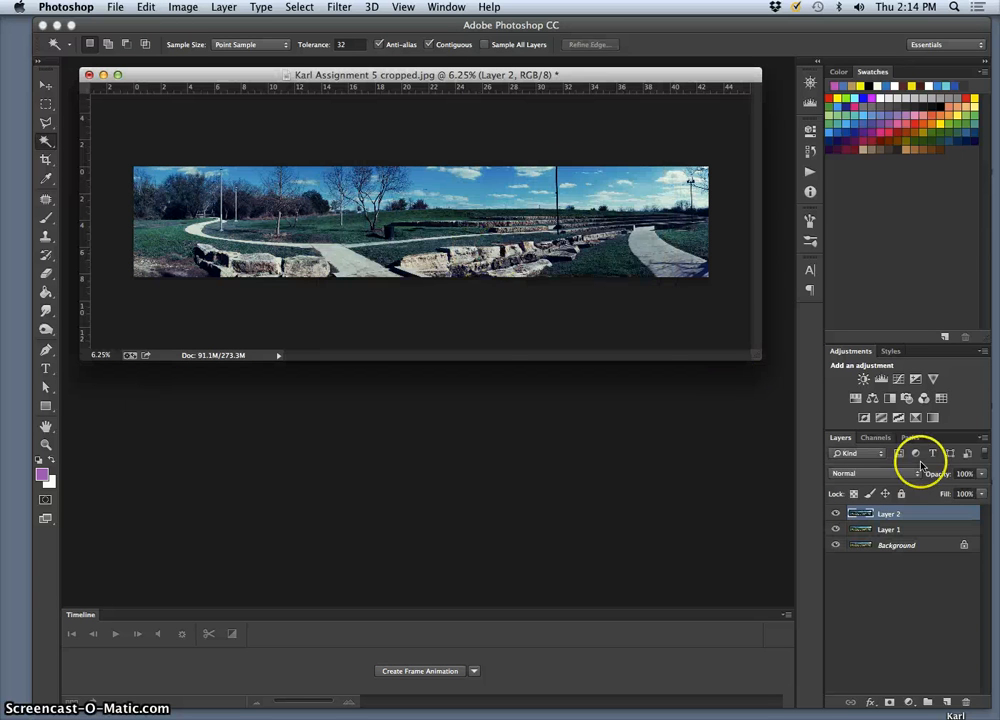
# - Set the opacity of the MISS ETIKATE layer in the panorama to 23%
pyautogui.click(981, 475)
pyautogui.moveTo(971, 491); pyautogui.dragTo(947, 492)
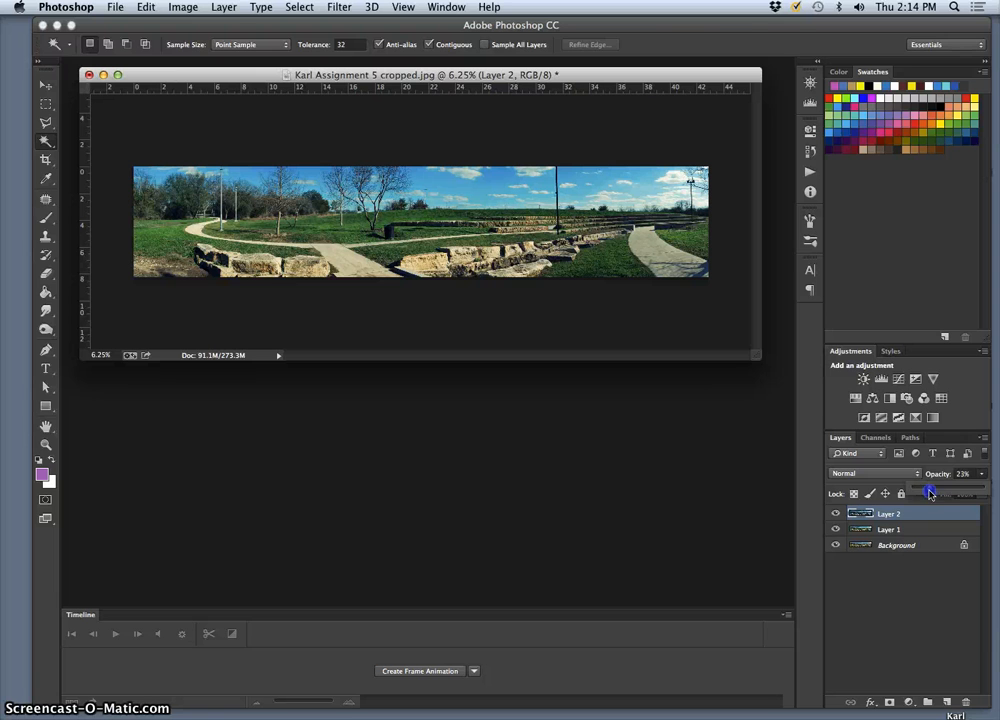
pyautogui.click(998, 530)
# - Move the MISS ETIKATE layer beneath the Polaroid layer and toggle its visibility to compare the effect
pyautogui.moveTo(930, 515); pyautogui.dragTo(837, 533)
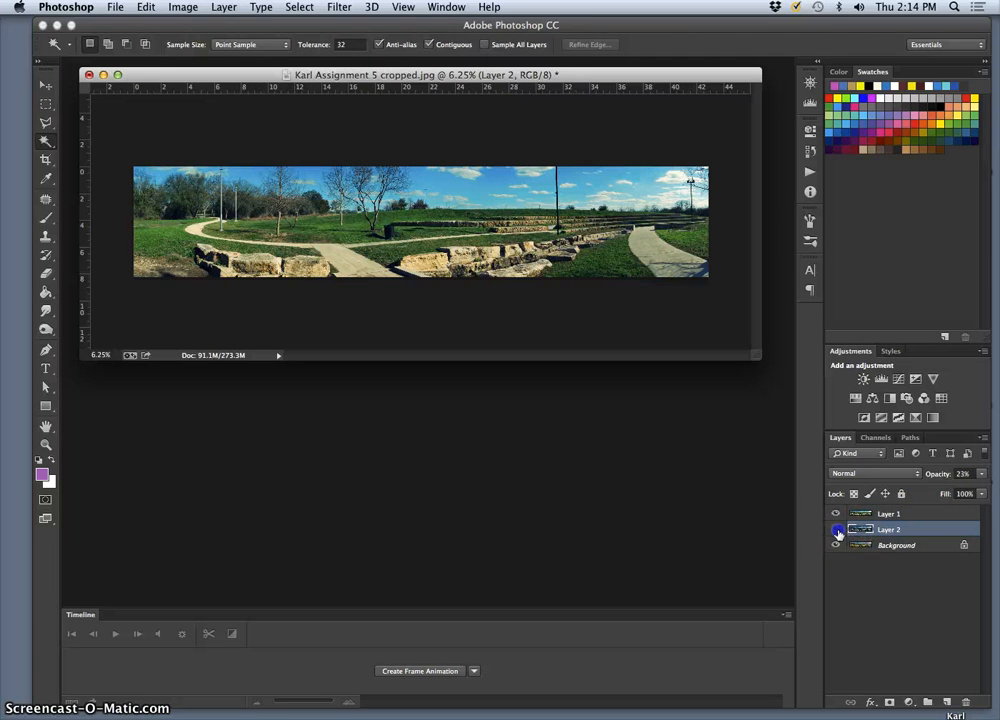
pyautogui.click(837, 530)
pyautogui.click(837, 530)
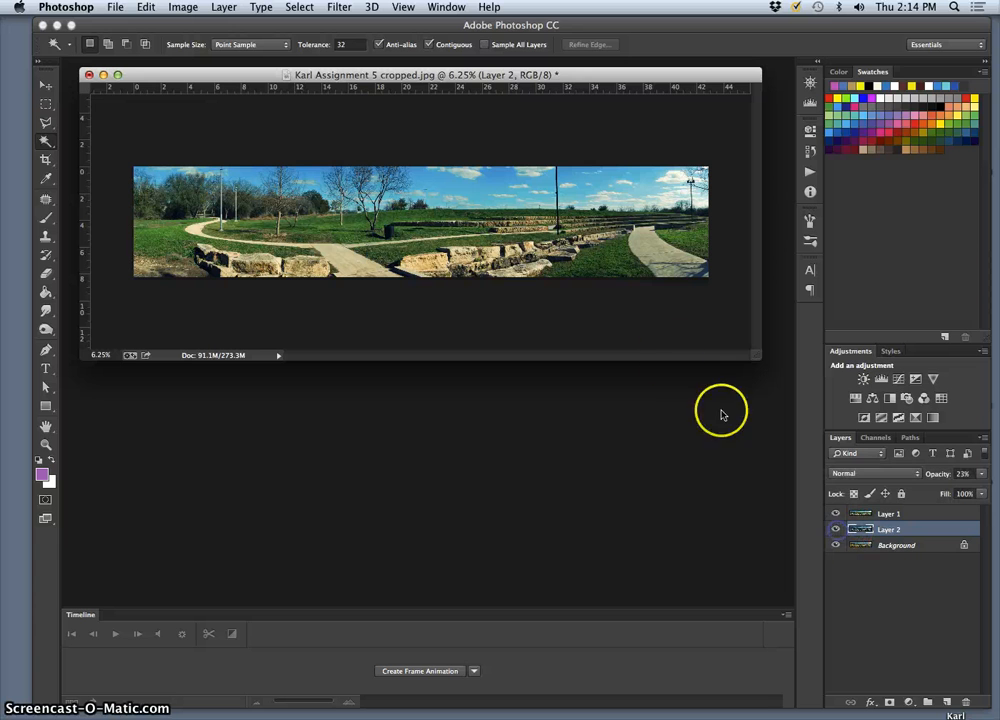
# - Move the panorama window down and place the Max Texture High-Pass Filter Photo Effect window above it
pyautogui.moveTo(418, 78); pyautogui.dragTo(413, 246)
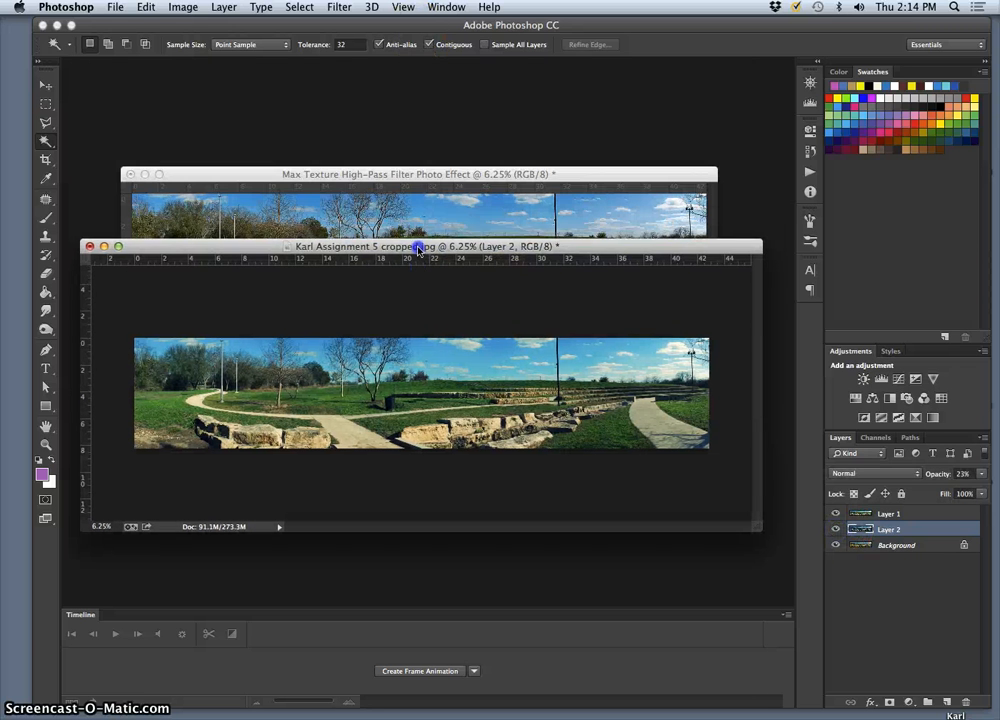
pyautogui.moveTo(413, 183); pyautogui.dragTo(420, 130)
pyautogui.click(417, 228)
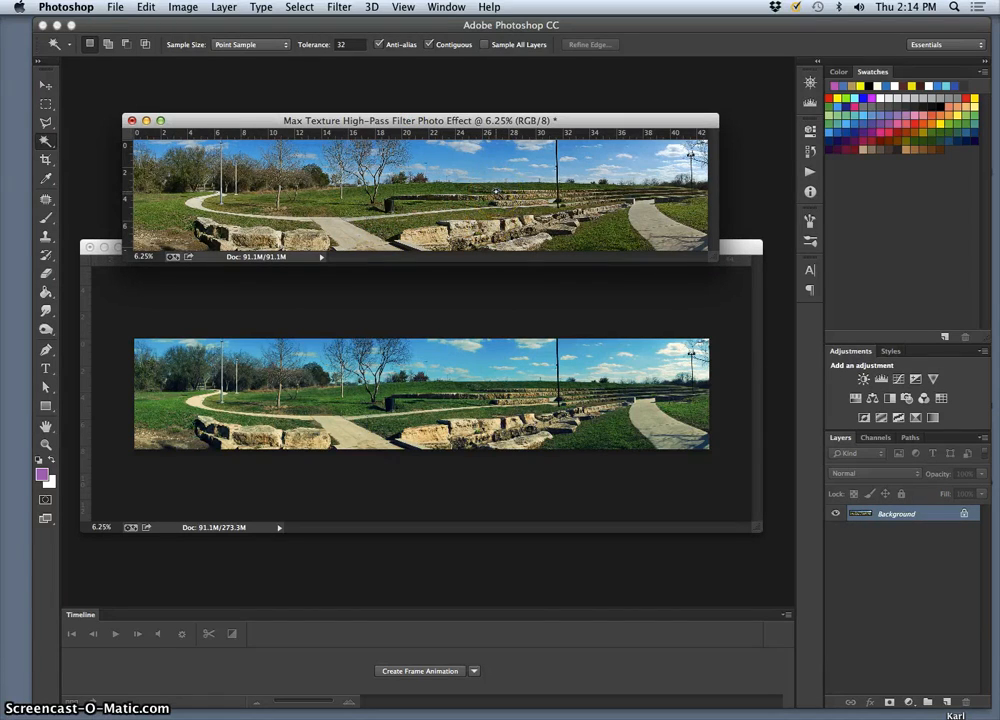
# - Examine the texture detail of the grass and rocks in the Max Texture High-Pass Filter version up close
pyautogui.press('super+equal')
pyautogui.press('super+equal')
pyautogui.press('super+equal')
pyautogui.press('super+equal')
pyautogui.press('super+equal')
pyautogui.press('super+equal')
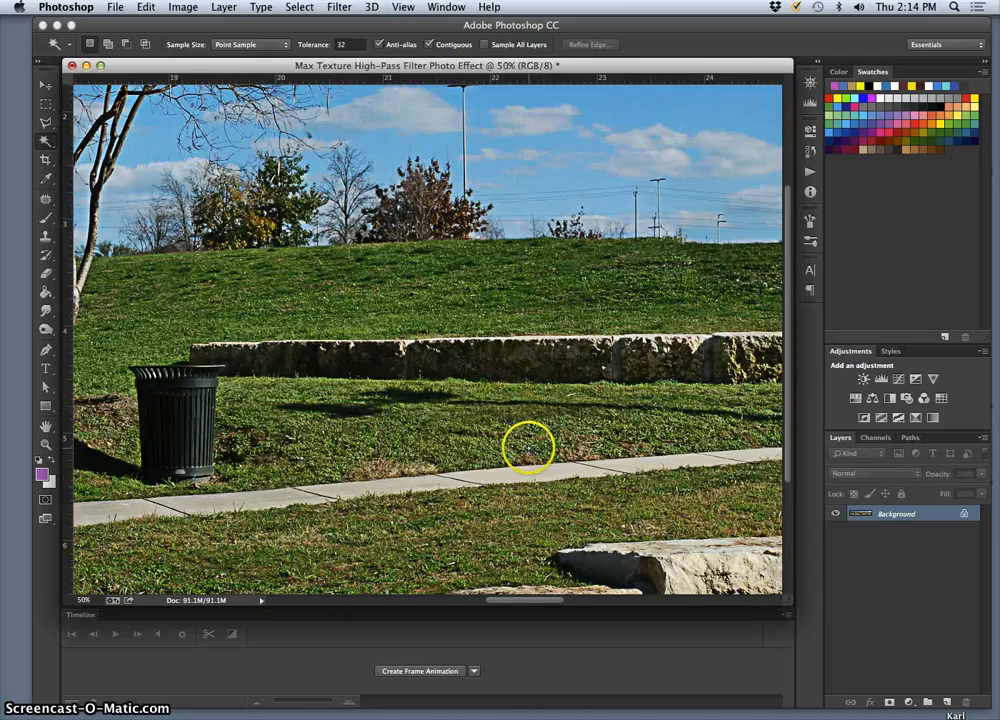
pyautogui.scroll(-3, 528, 450)
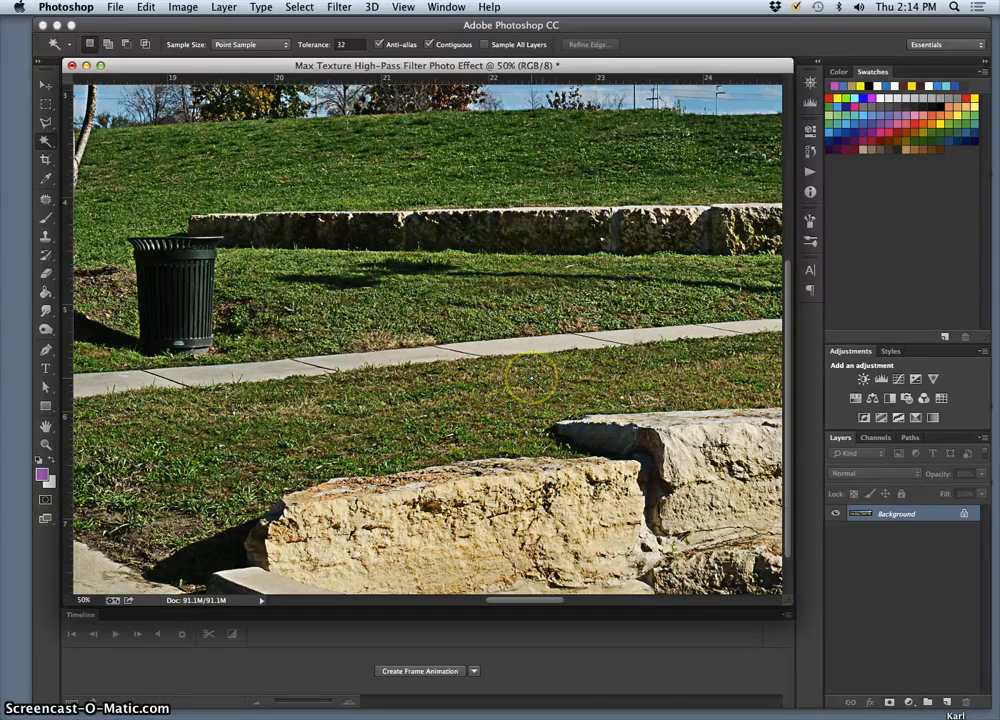
pyautogui.press('super+minus')
pyautogui.press('super+minus')
pyautogui.press('super+minus')
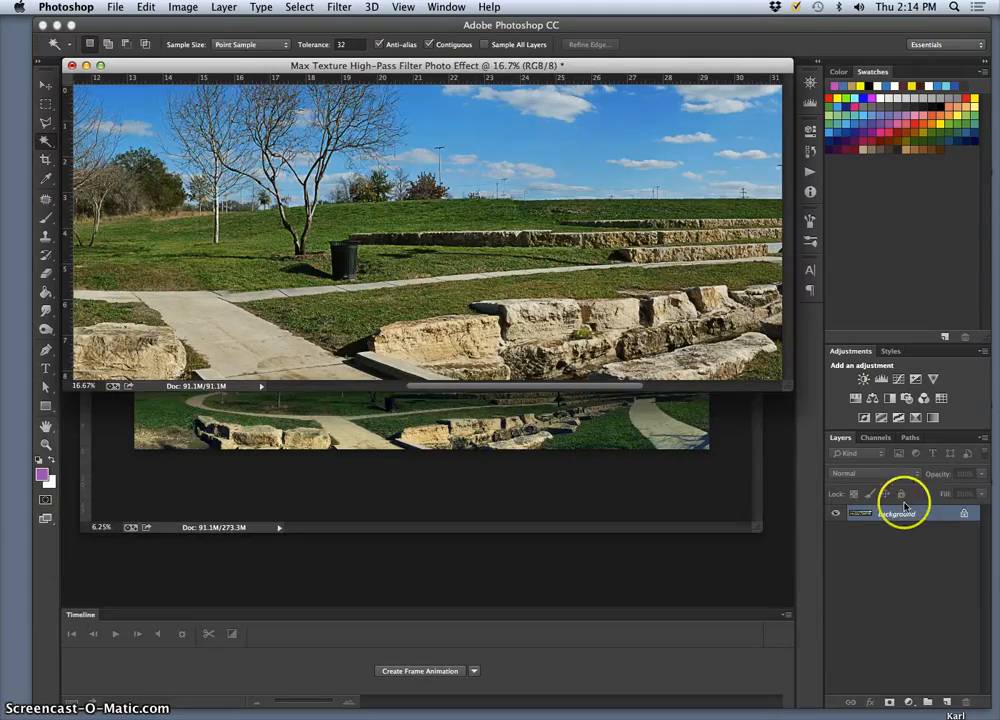
# - Check whether the Max Texture image needs flattening, copy all of it, and paste it into the panorama as a new layer
pyautogui.click(224, 7)
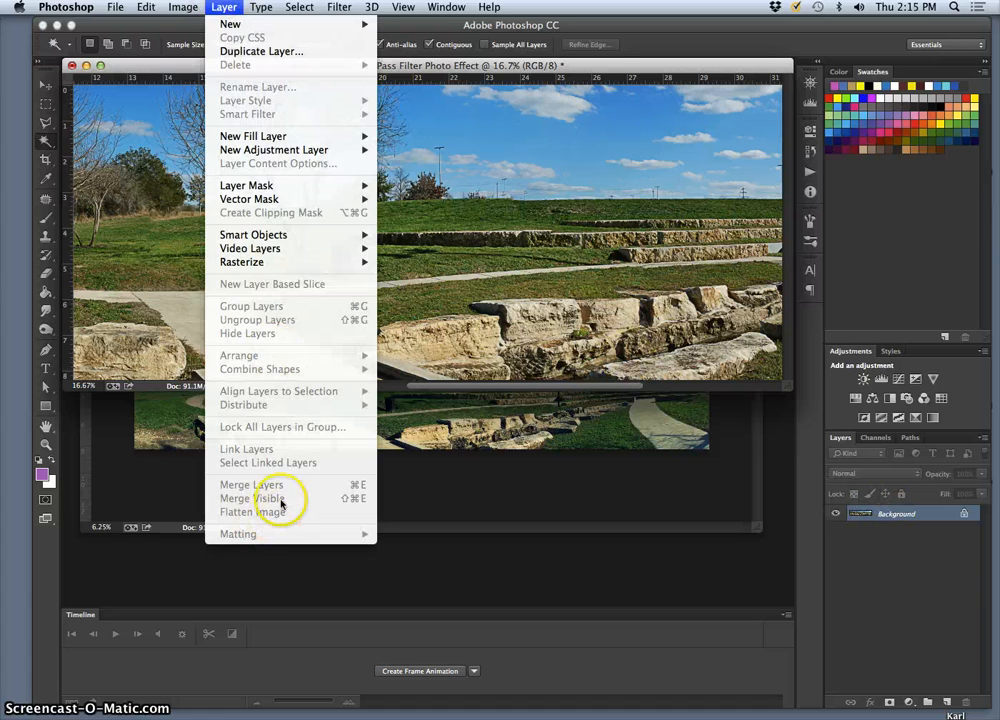
pyautogui.click(467, 341)
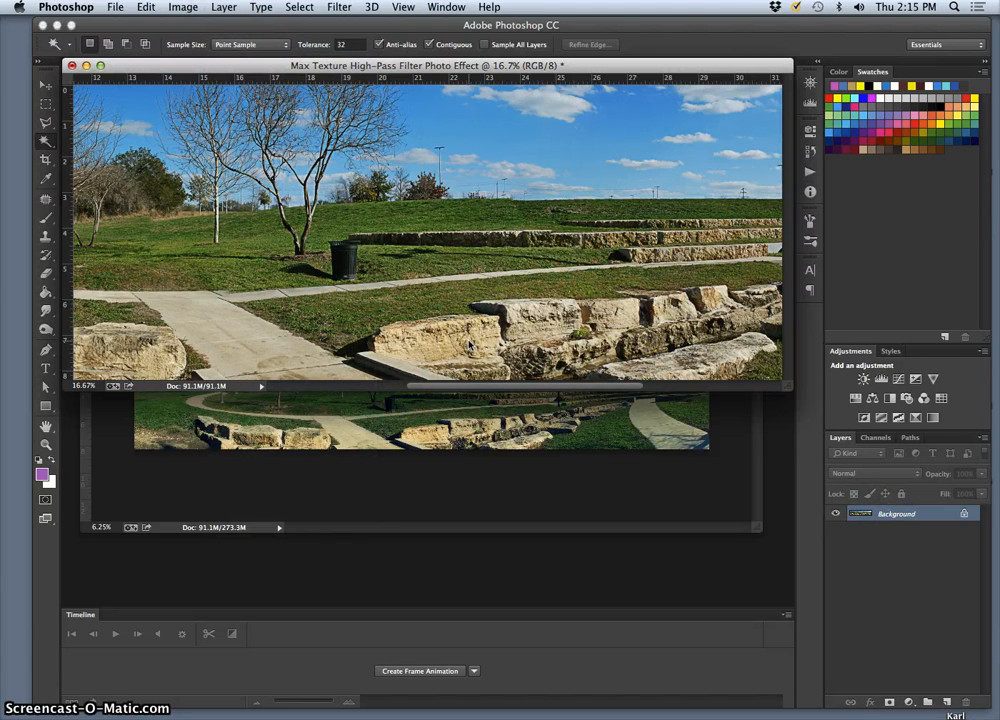
pyautogui.press('super+a')
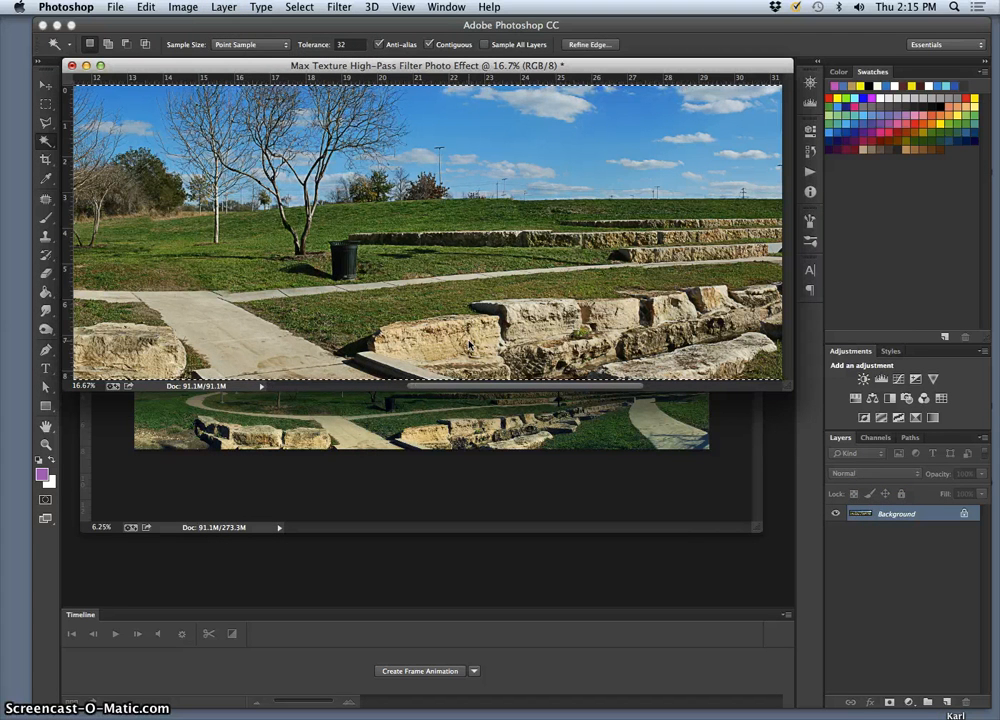
pyautogui.press('super+c')
pyautogui.click(265, 421)
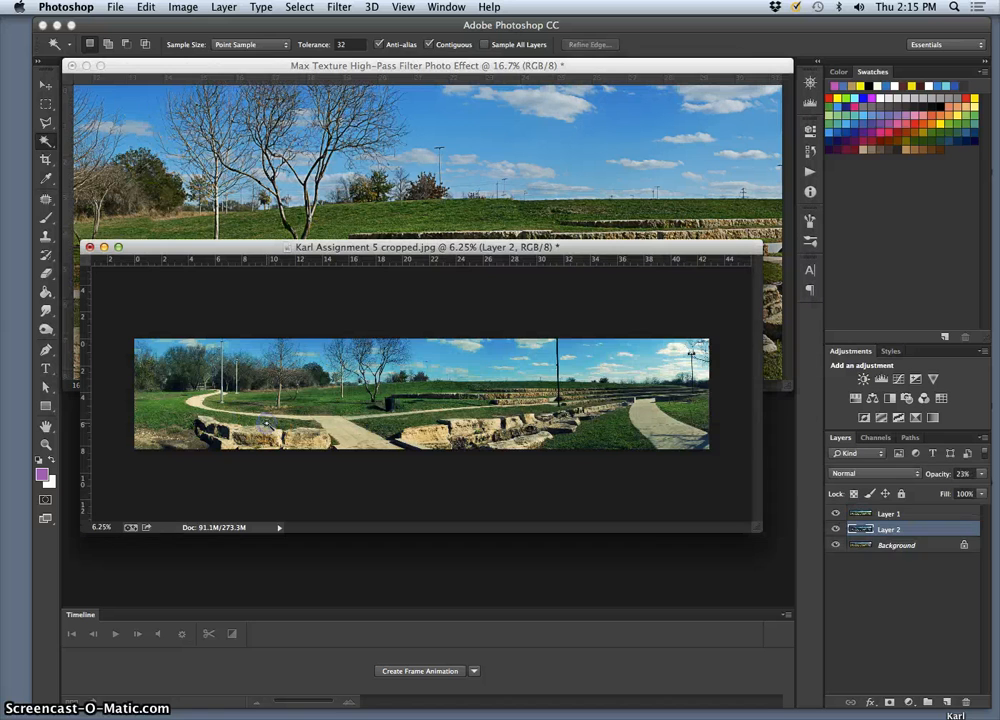
pyautogui.press('super+v')
# - Close Max Texture High-Pass Filter Photo Effect without saving
pyautogui.click(257, 182)
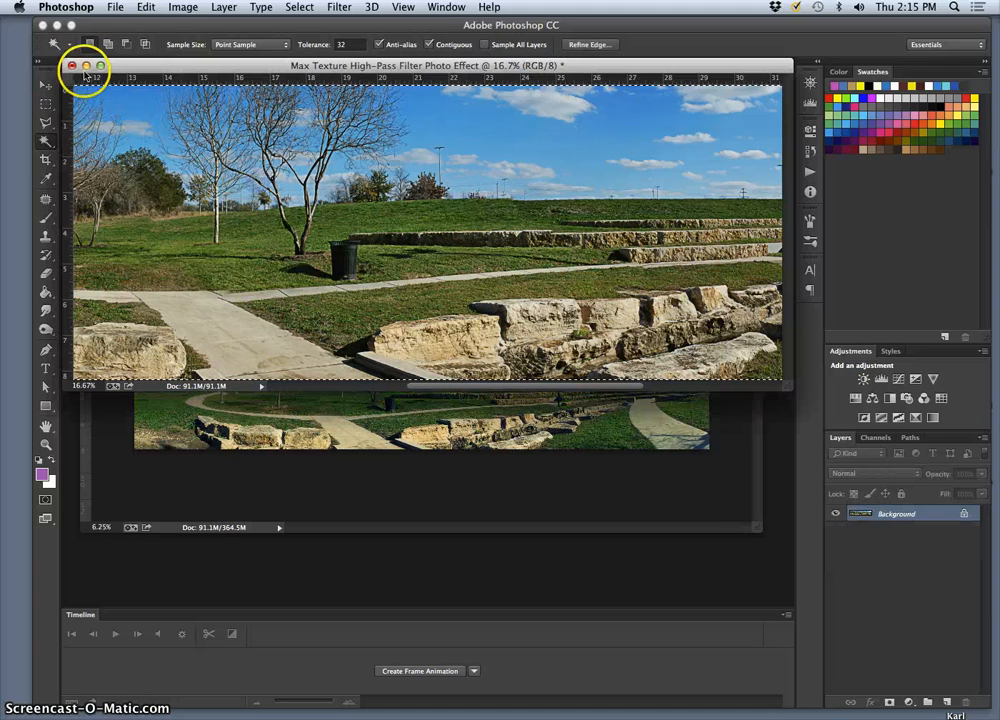
pyautogui.click(71, 65)
pyautogui.click(453, 263)
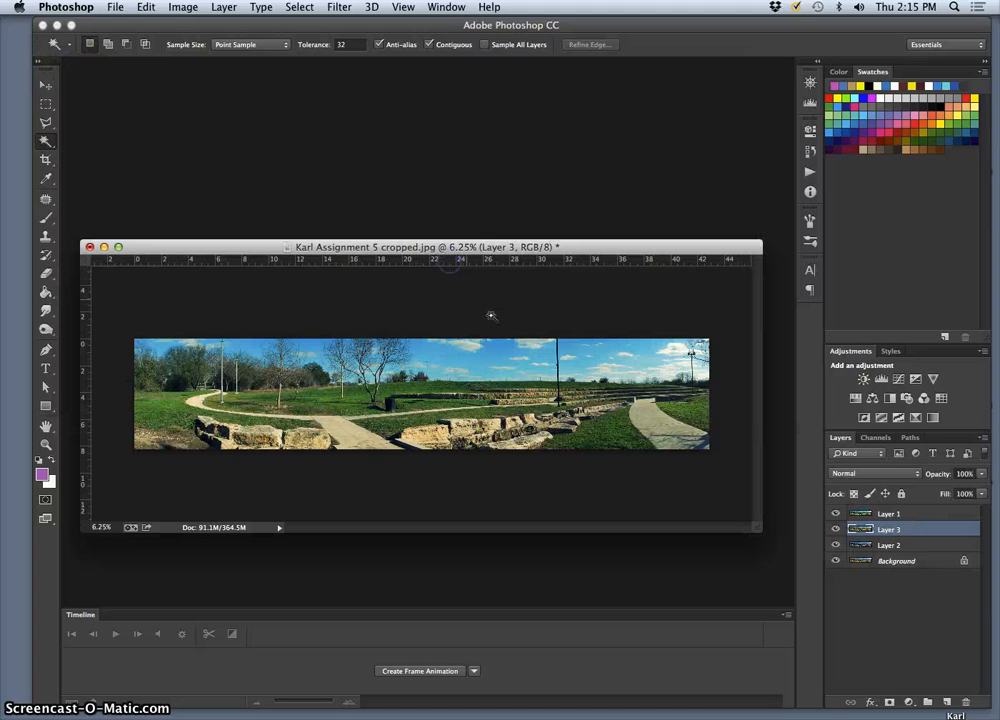
# - Move the panorama window back up and bring the Max Texture layer to the top of the layer stack
pyautogui.moveTo(531, 246); pyautogui.dragTo(526, 74)
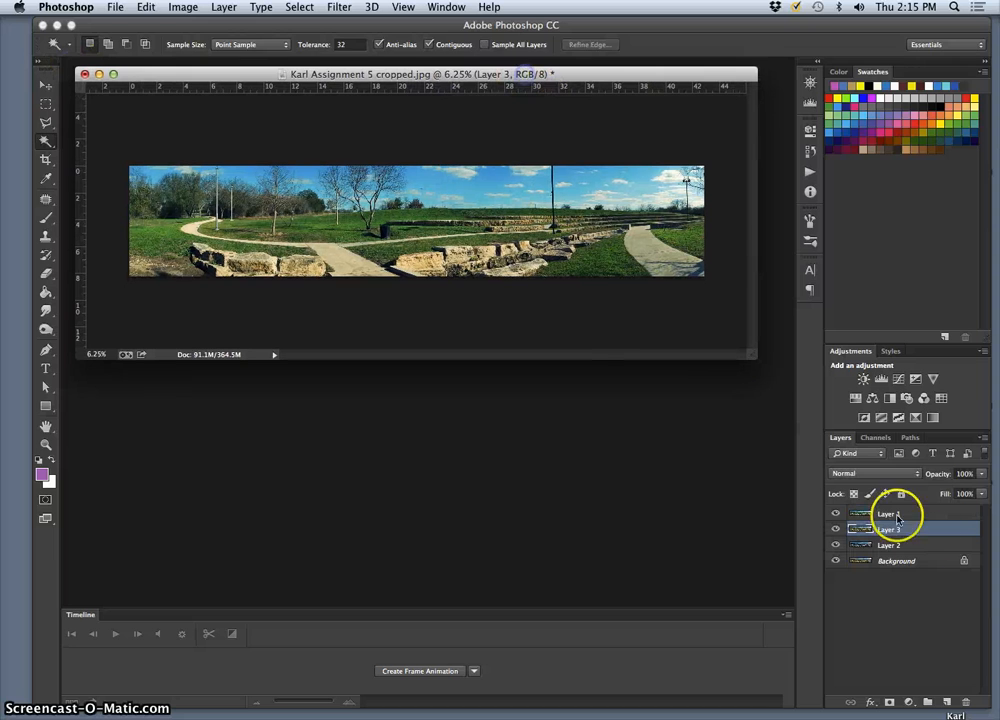
pyautogui.moveTo(908, 535); pyautogui.dragTo(898, 511)
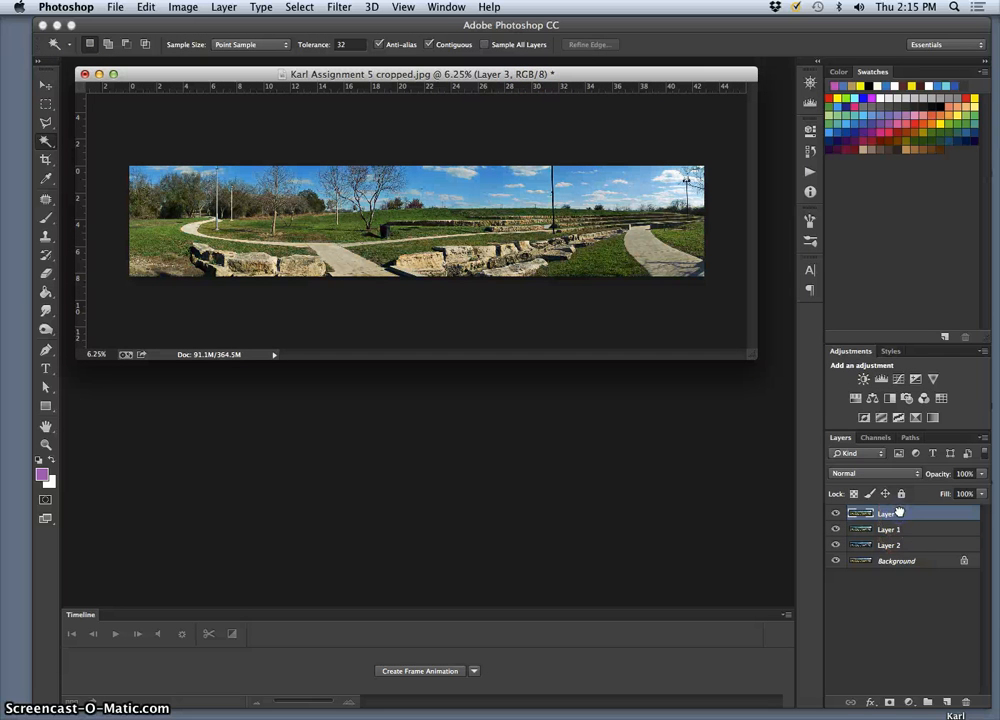
# - Try Layer 3 at reduced opacities such as 67% and 0% in a closer view, and return it to 100%
pyautogui.click(981, 474)
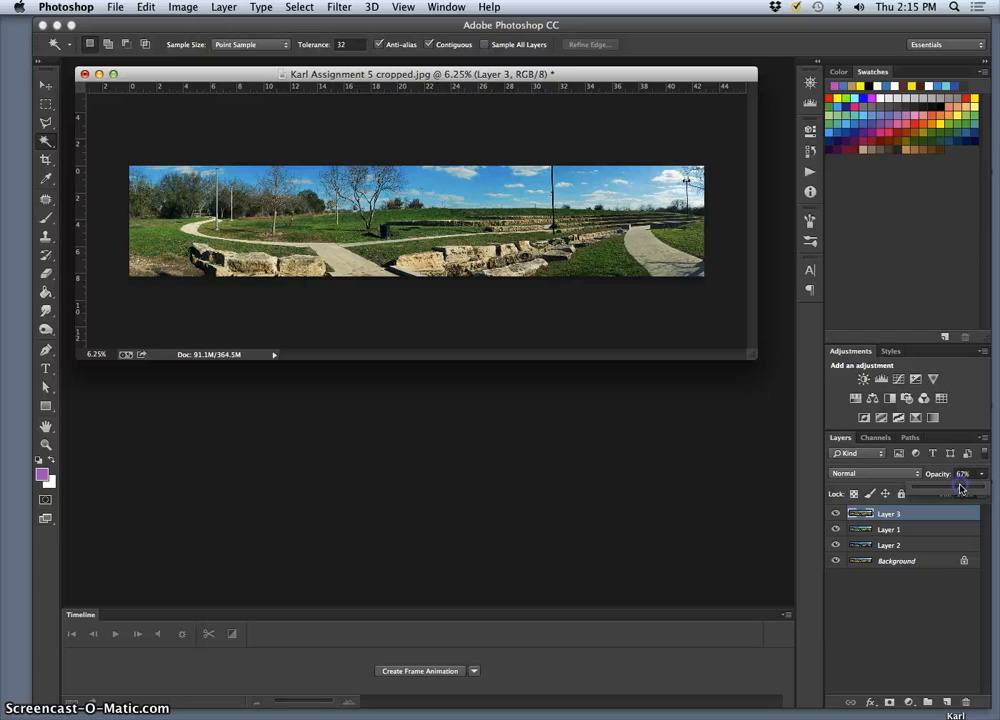
pyautogui.press('super+equal')
pyautogui.press('super+equal')
pyautogui.press('super+equal')
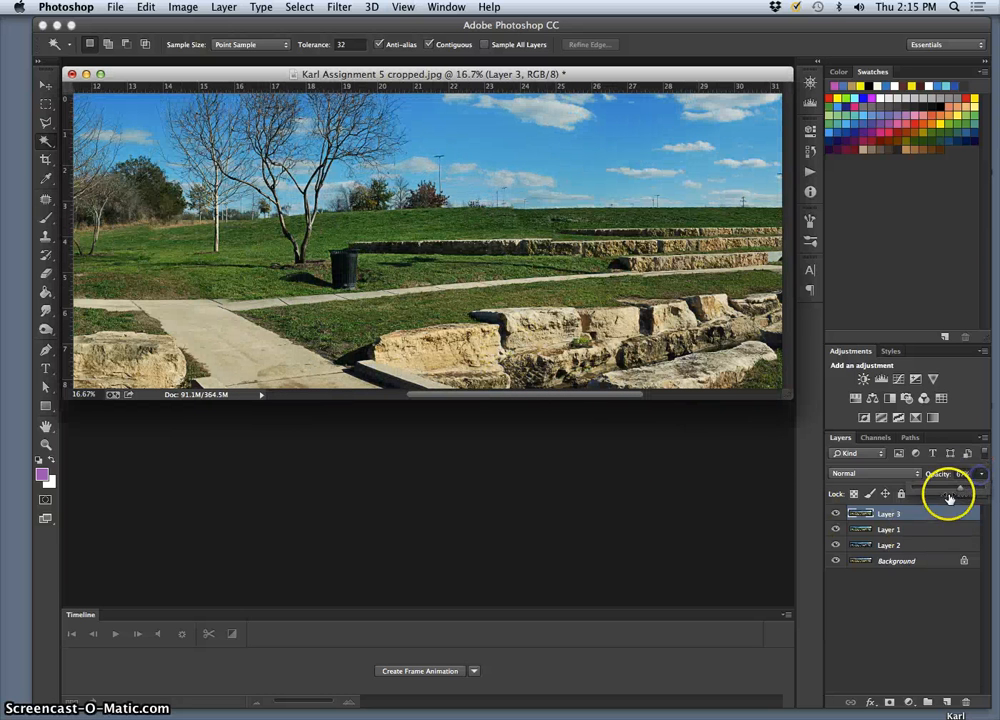
pyautogui.moveTo(949, 497); pyautogui.dragTo(996, 492)
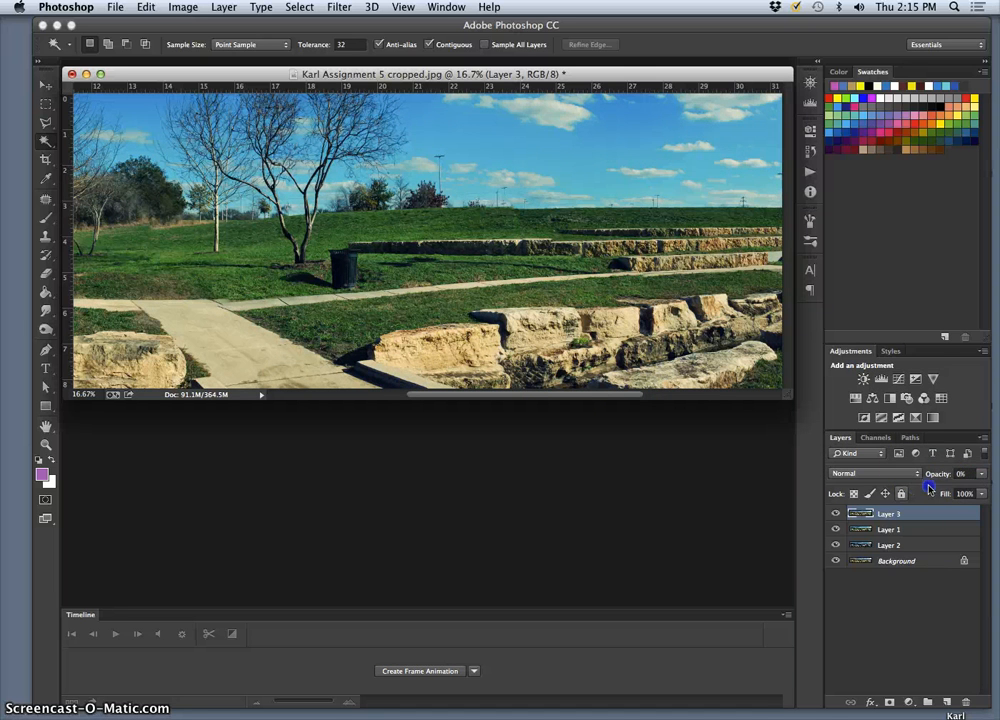
pyautogui.click(981, 476)
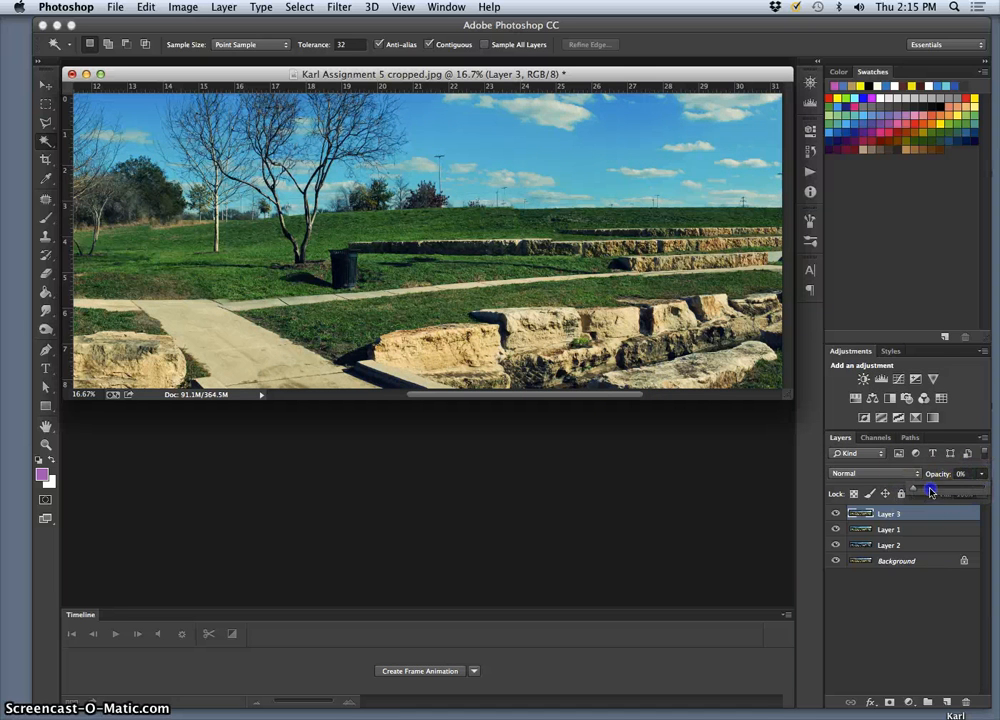
pyautogui.moveTo(930, 491); pyautogui.dragTo(970, 491)
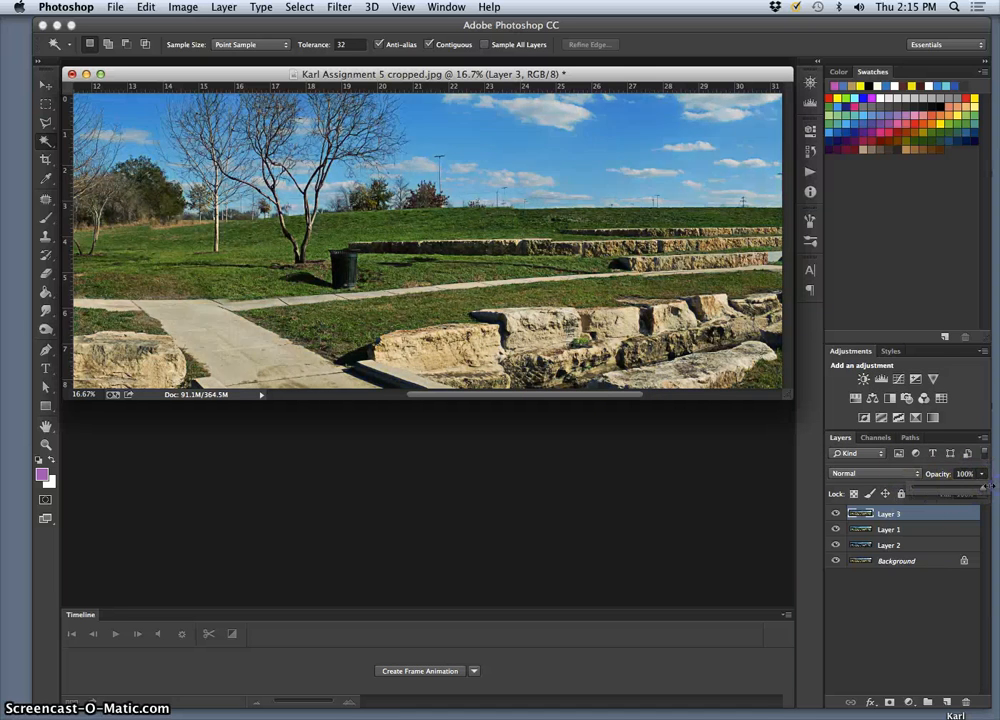
# - Try the Pin Light blend mode on Layer 3 and compare the rock and grass detail with the layer hidden and shown
pyautogui.click(858, 476)
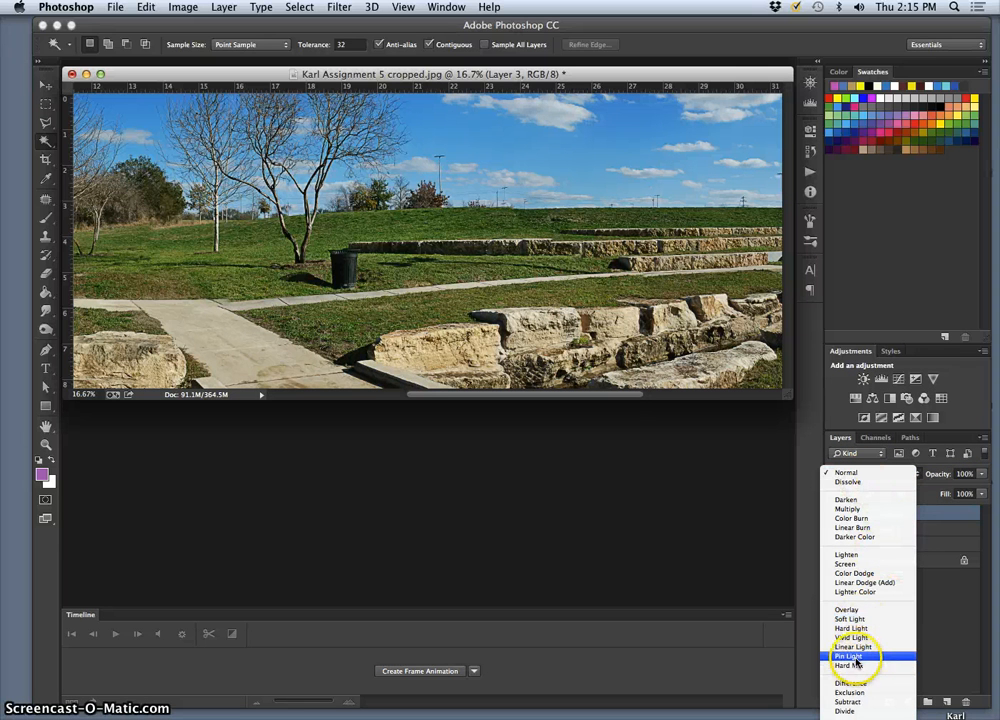
pyautogui.click(853, 656)
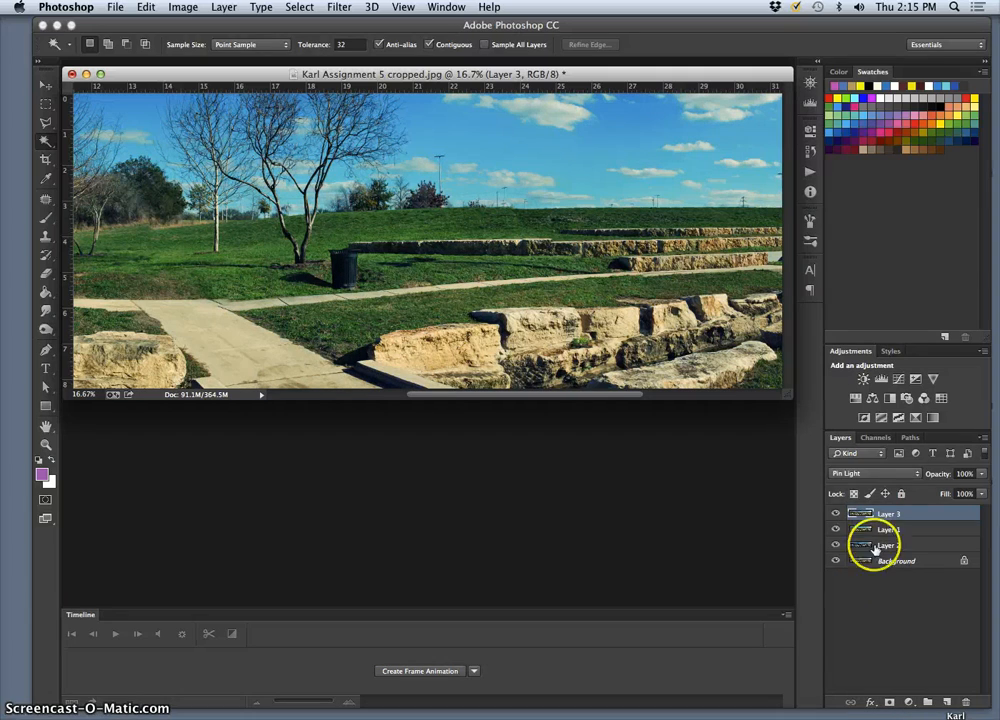
pyautogui.click(836, 515)
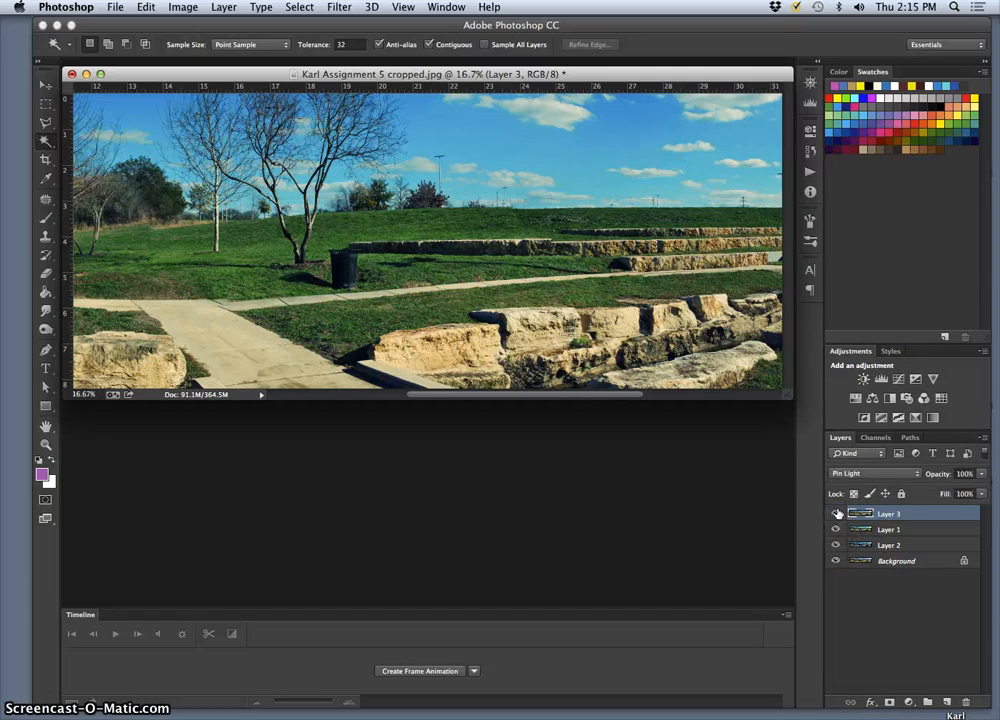
pyautogui.press('super+plus')
pyautogui.press('super+plus')
pyautogui.press('super+plus')
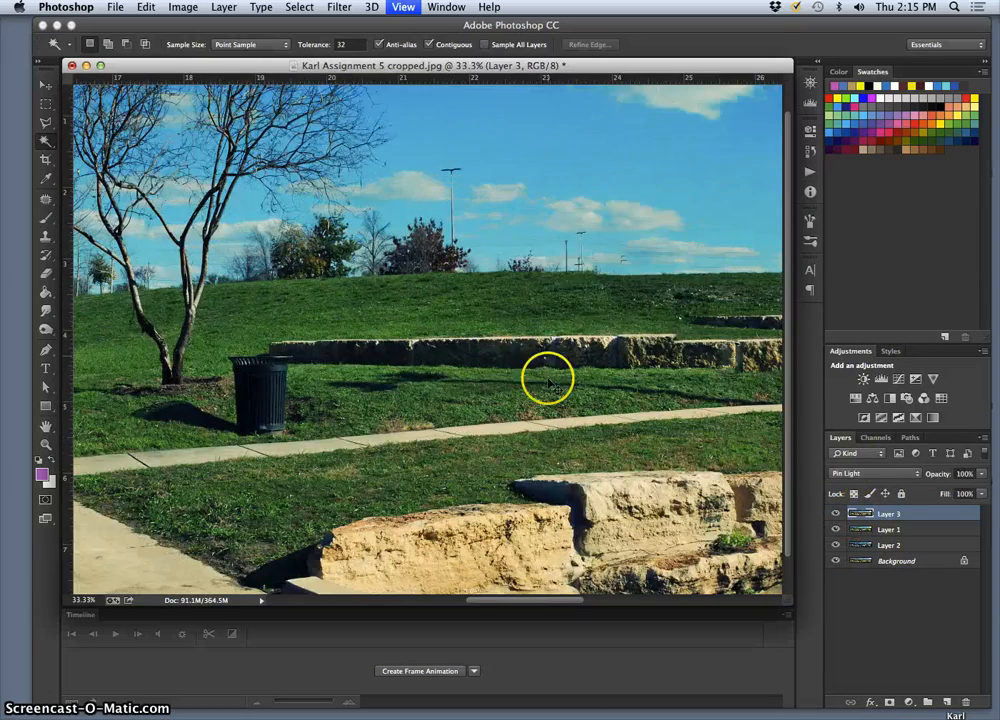
pyautogui.scroll(-5, 569, 465)
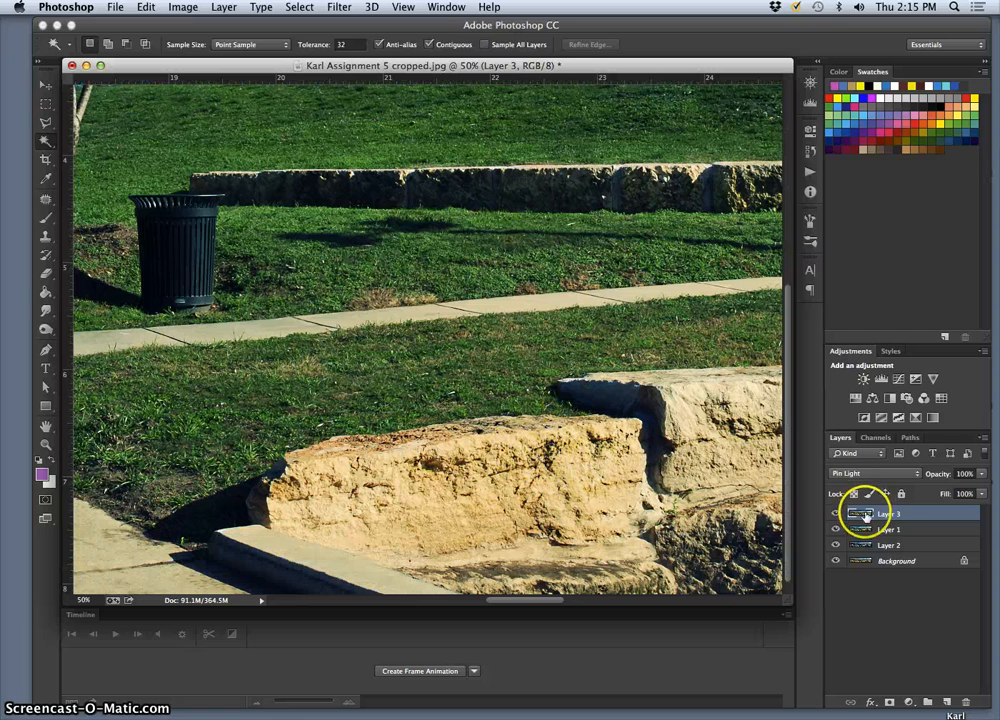
pyautogui.click(835, 514)
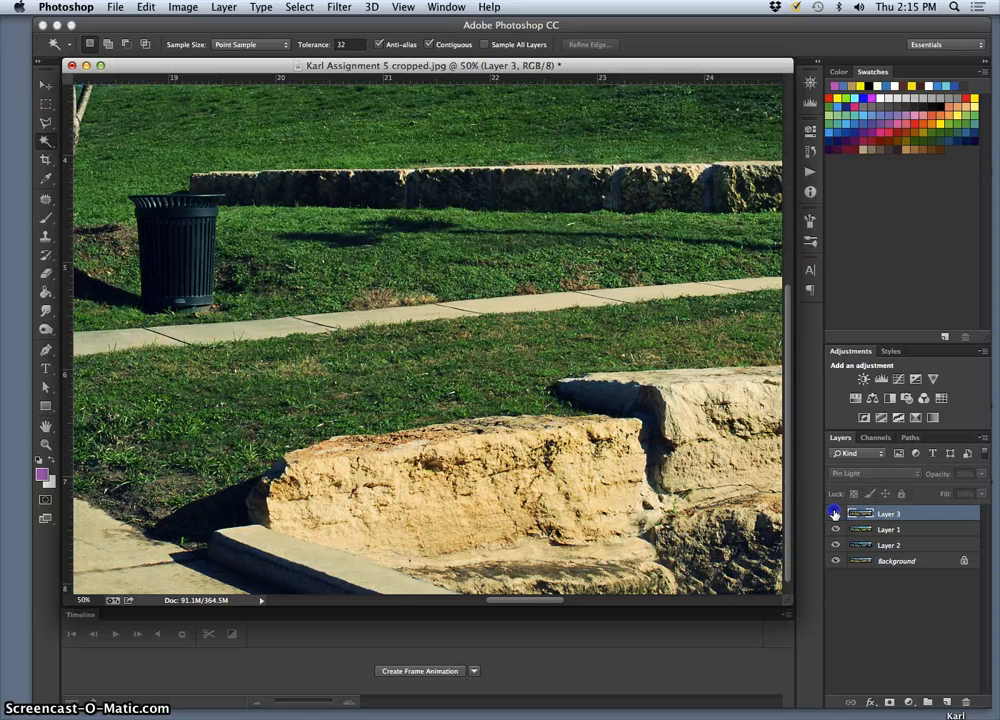
# - Try Layer 3 in Soft Light, comparing it hidden and shown, and in Overlay
pyautogui.click(862, 473)
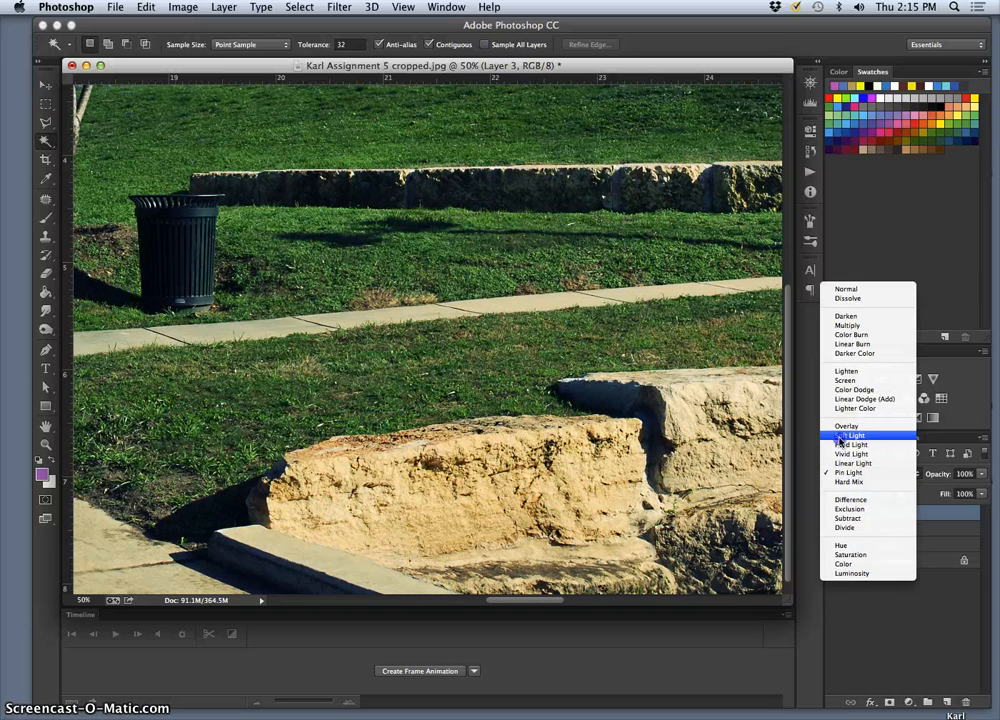
pyautogui.click(840, 436)
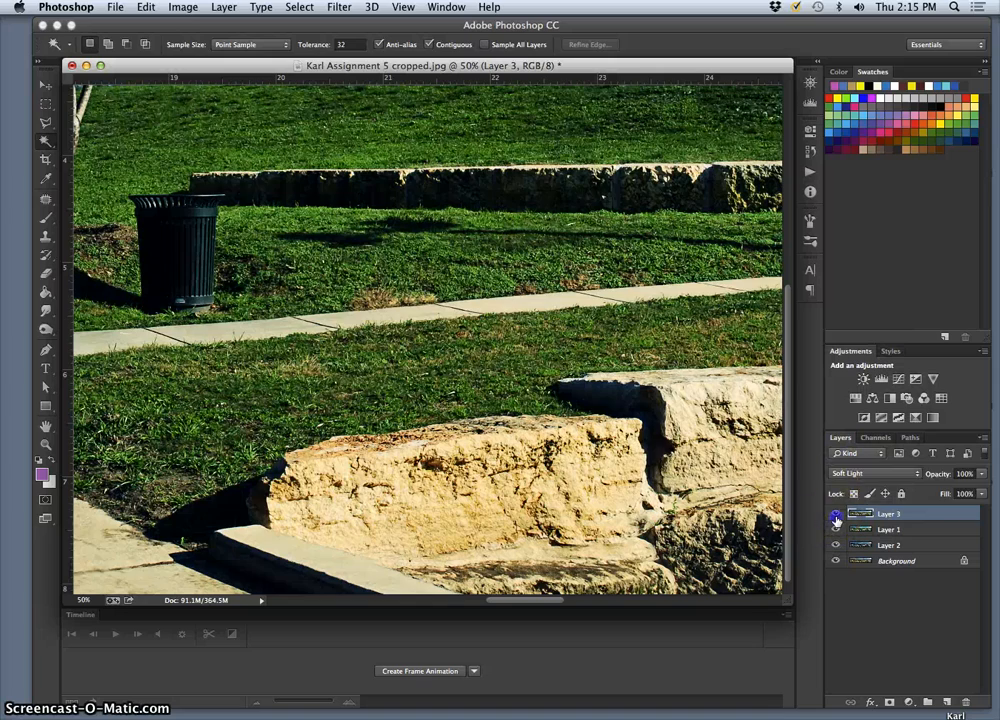
pyautogui.click(836, 516)
pyautogui.click(836, 516)
pyautogui.click(836, 516)
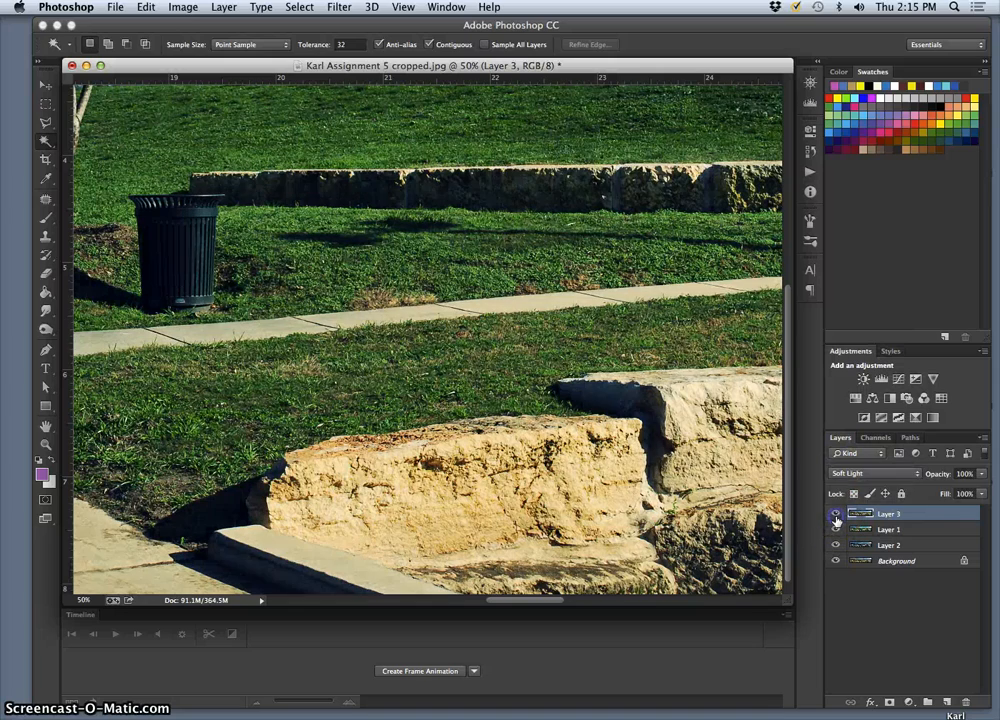
pyautogui.click(836, 516)
pyautogui.click(836, 516)
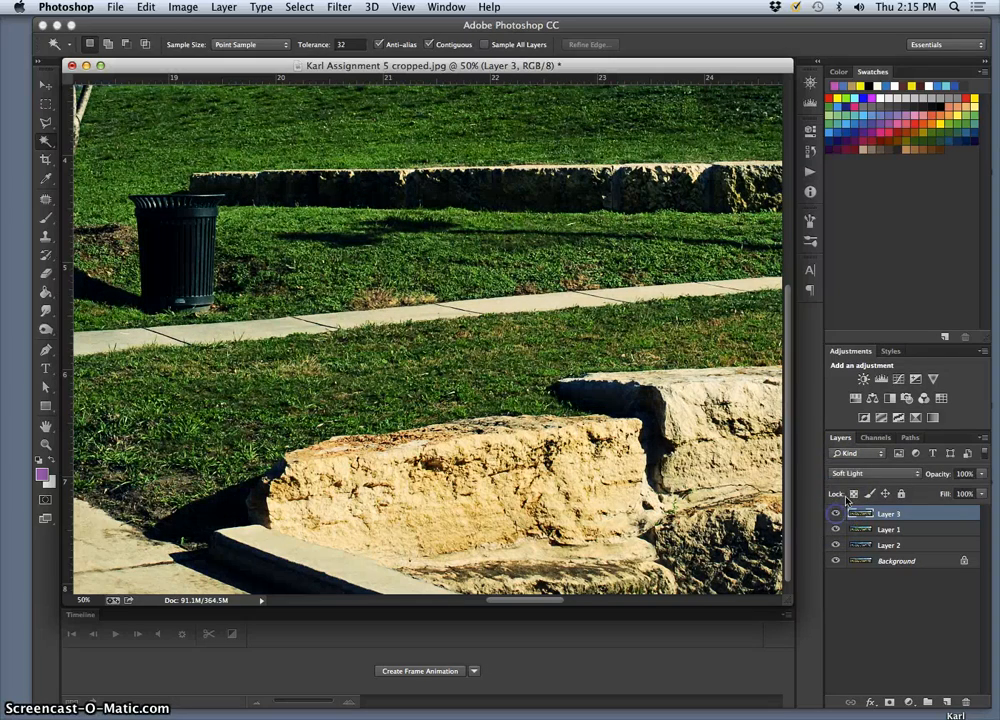
pyautogui.click(855, 476)
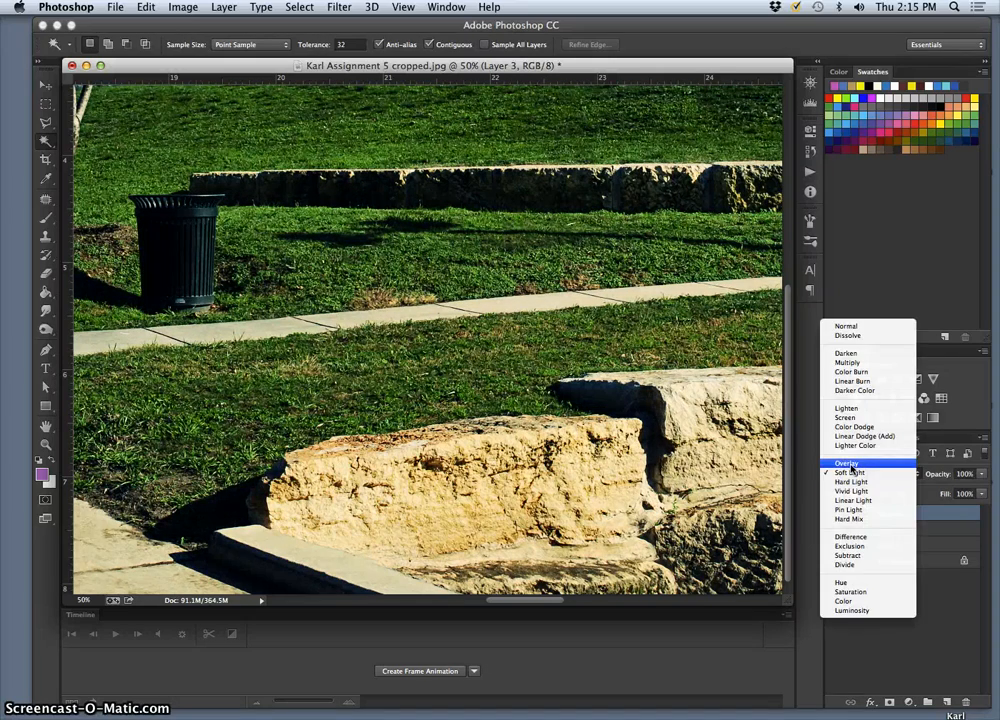
pyautogui.click(846, 464)
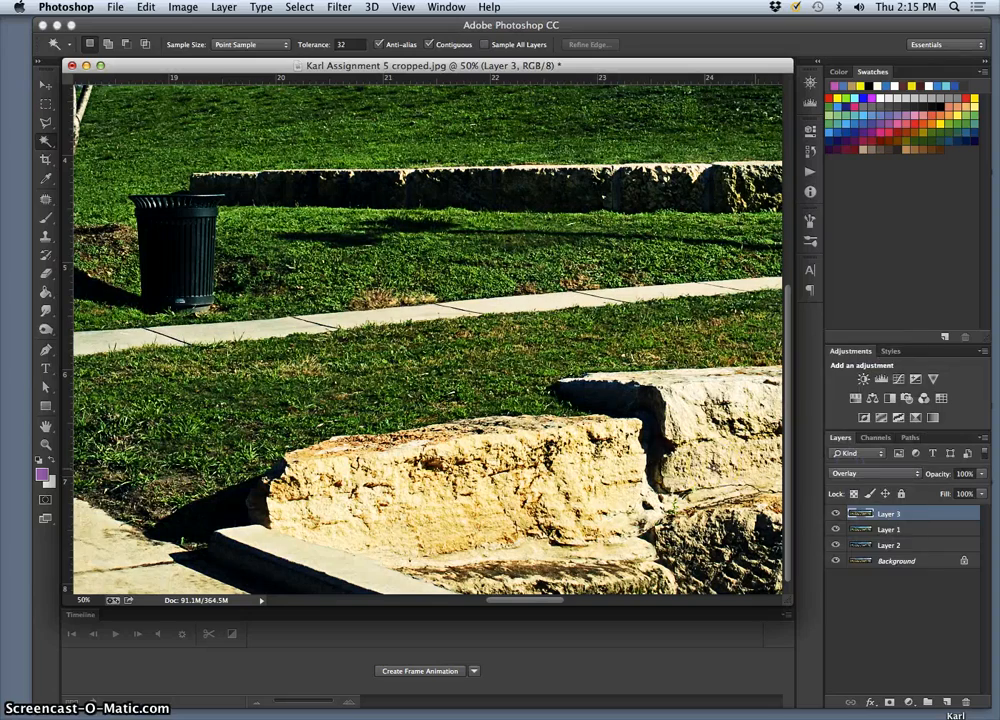
# - Set Layer 3's blend mode back to Pin Light and compare the trash can and rocks with the layer hidden and shown
pyautogui.click(862, 473)
pyautogui.click(858, 524)
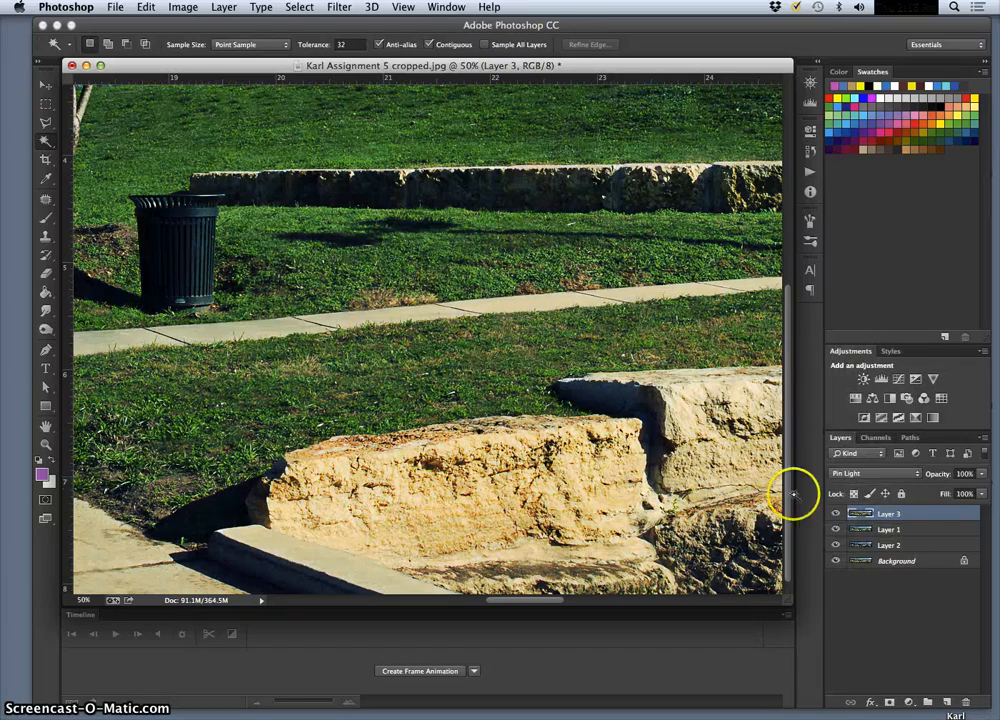
pyautogui.click(835, 513)
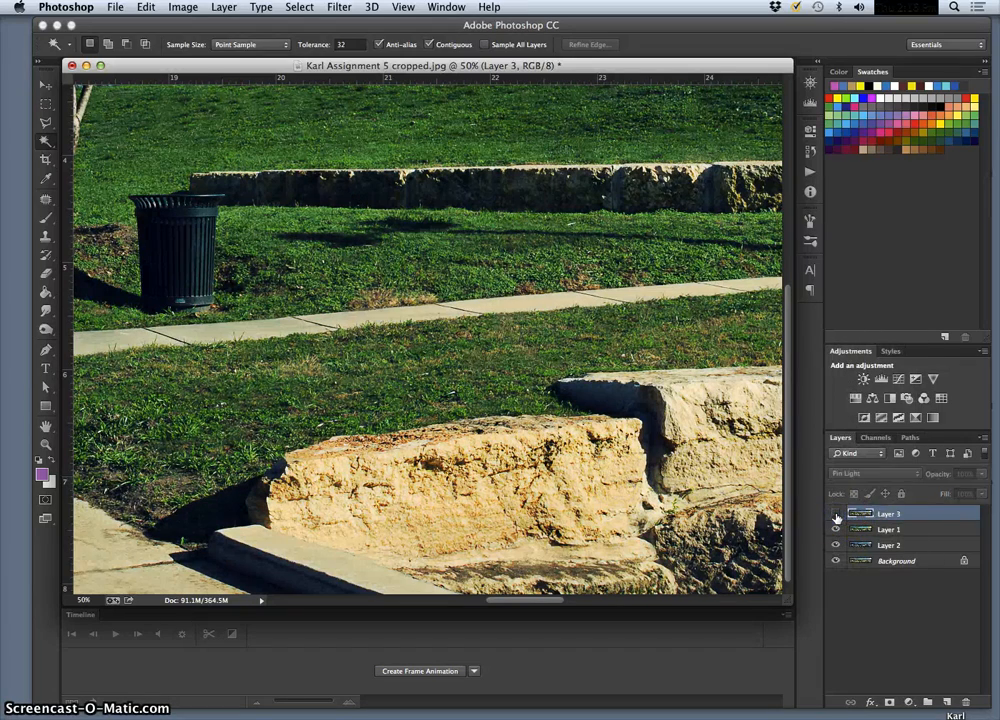
pyautogui.click(835, 514)
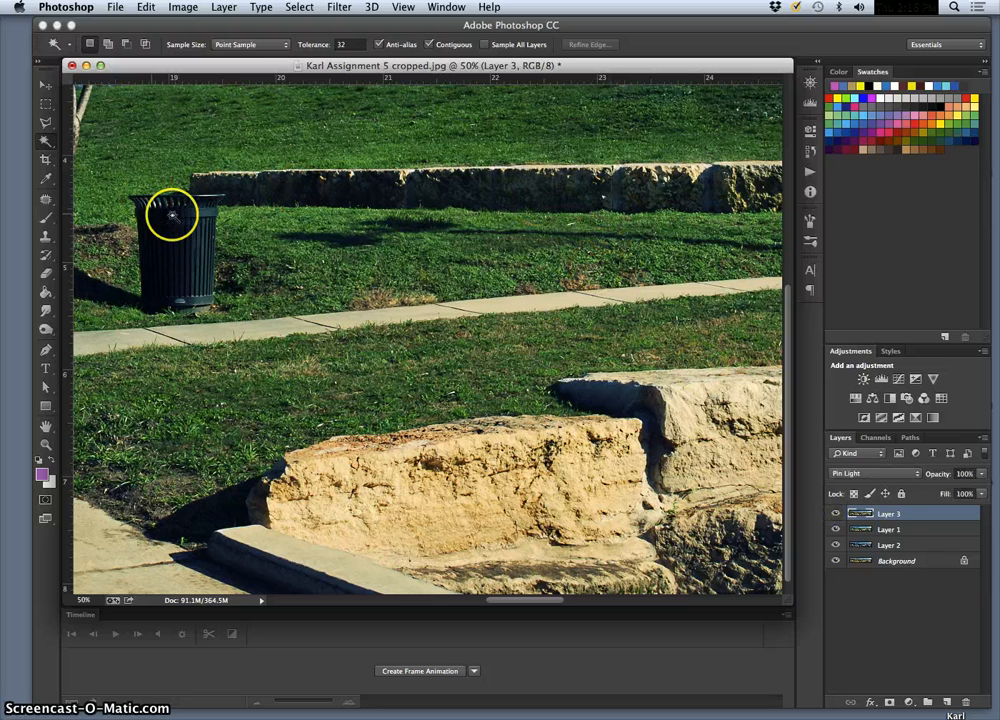
pyautogui.click(835, 516)
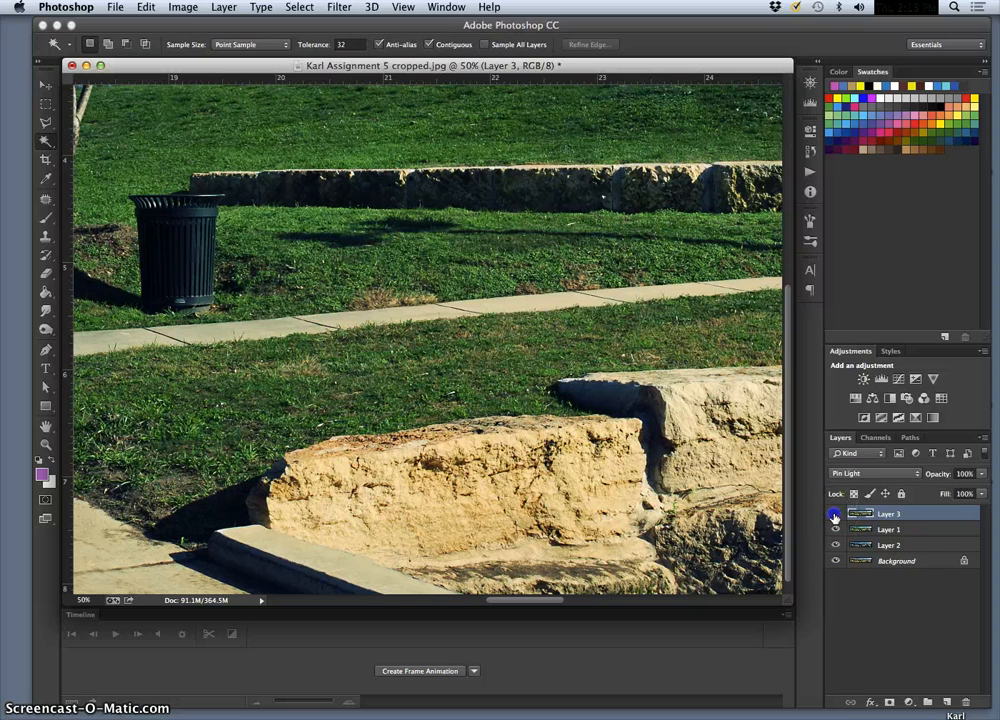
pyautogui.click(835, 516)
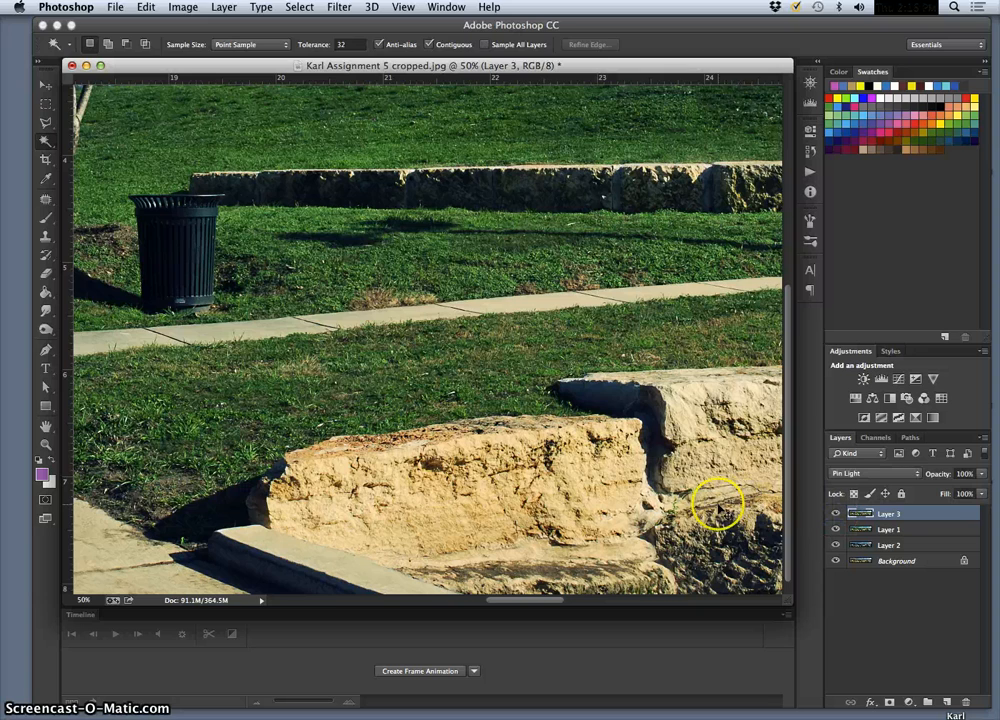
# - Compare Layer 3's effect on the wider scene by hiding and showing the layer at 12.5% zoom
pyautogui.press('super+minus')
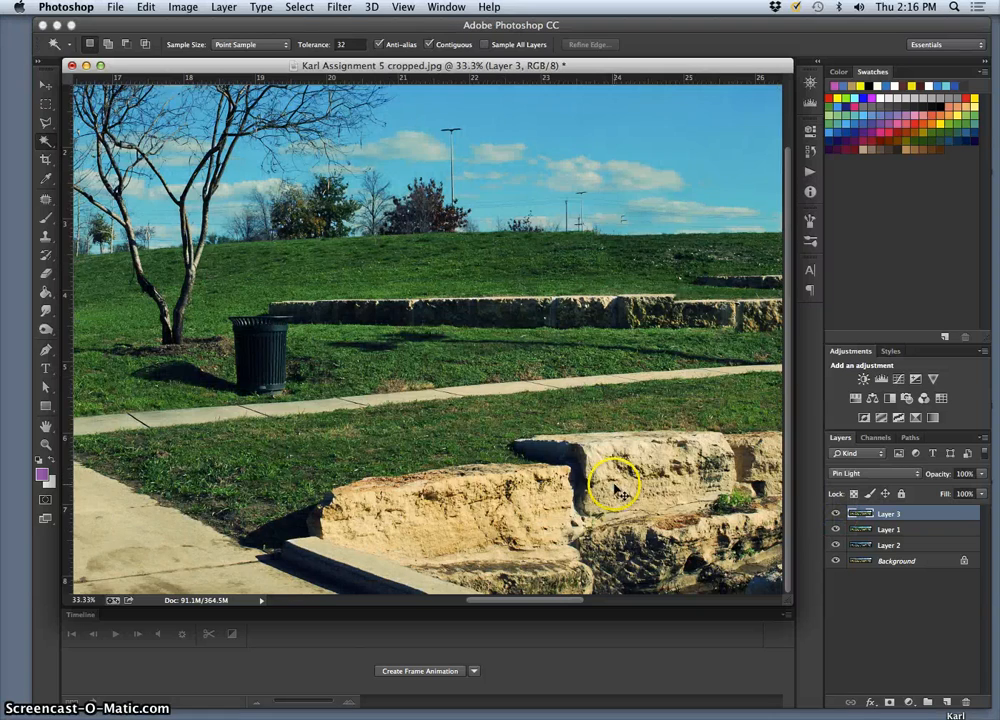
pyautogui.press('super+minus')
pyautogui.press('super+minus')
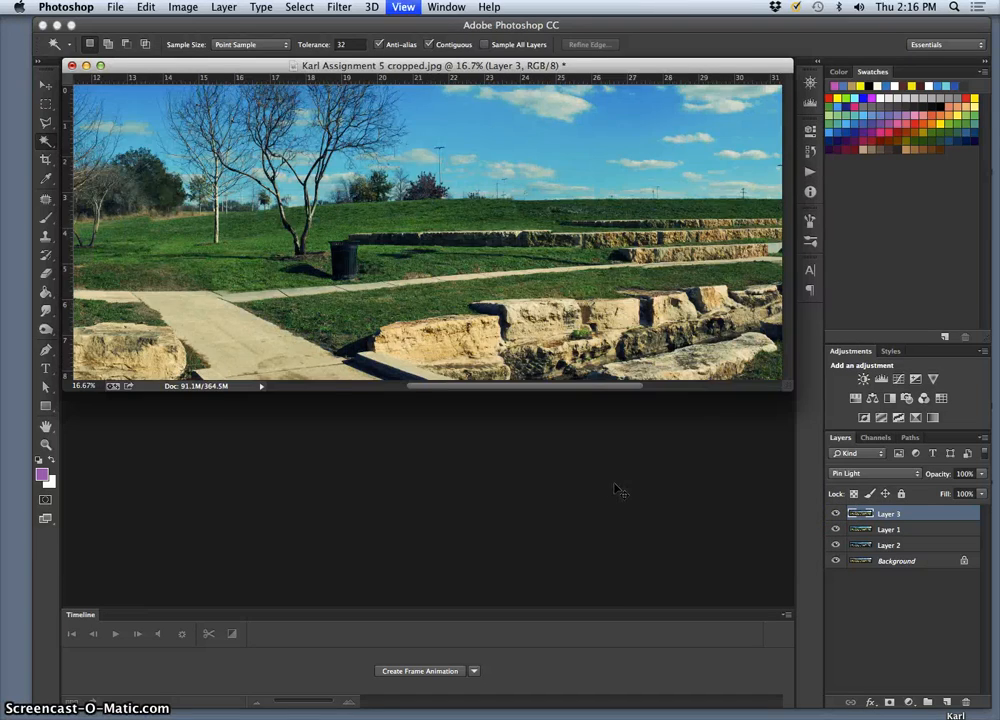
pyautogui.press('super+minus')
pyautogui.click(836, 514)
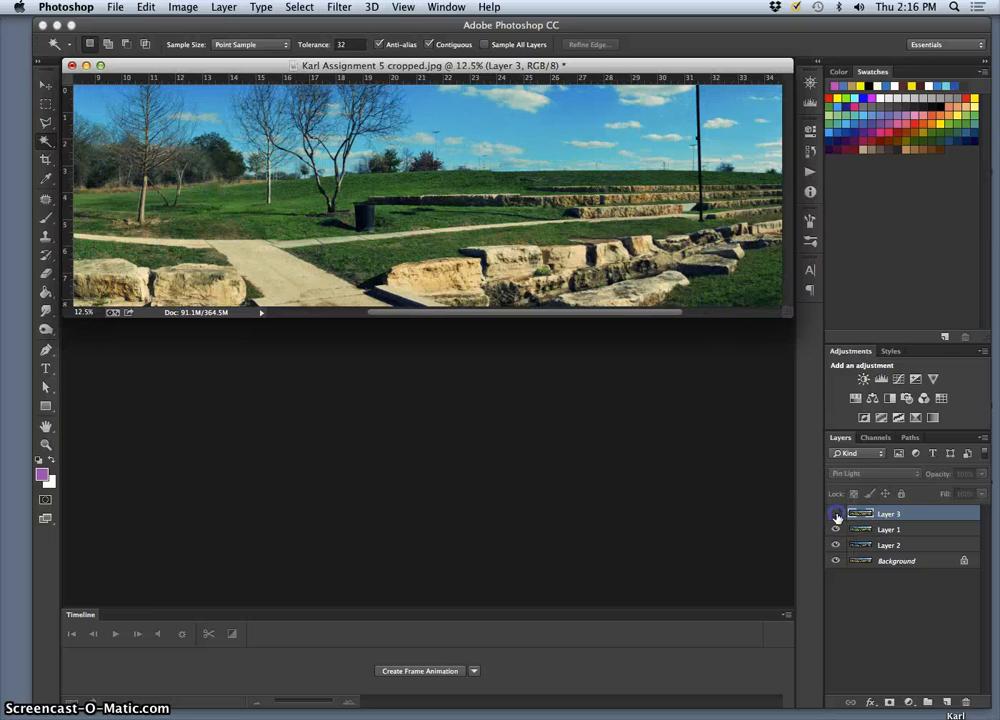
pyautogui.click(836, 514)
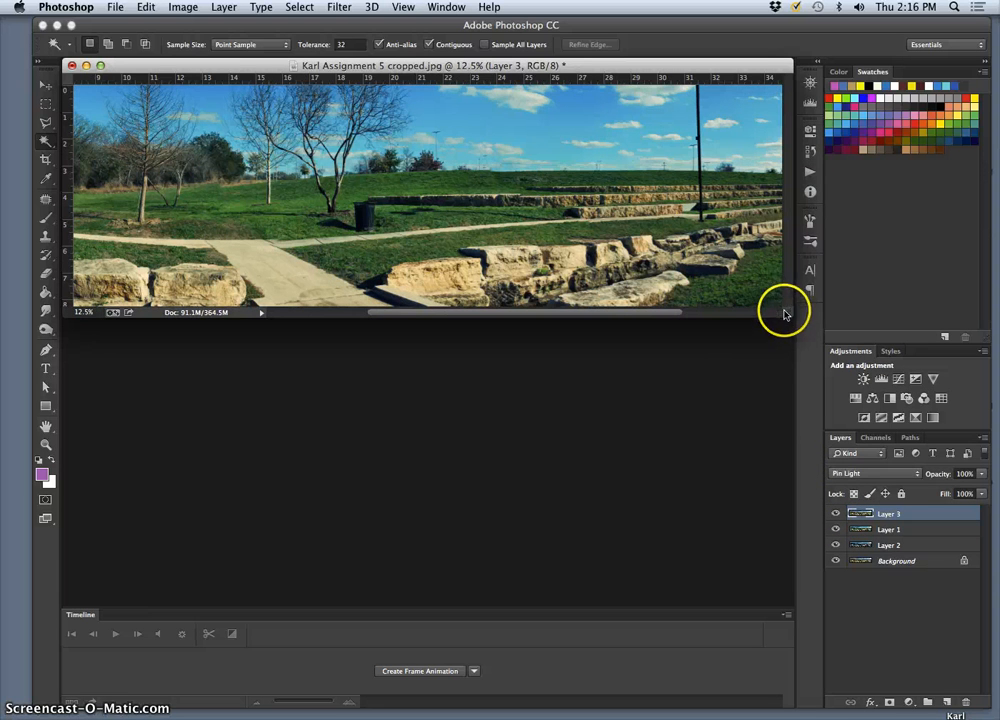
# - Show the whole panorama at 6.25% and enlarge its window so there is empty space around the image
pyautogui.moveTo(794, 331); pyautogui.dragTo(859, 475)
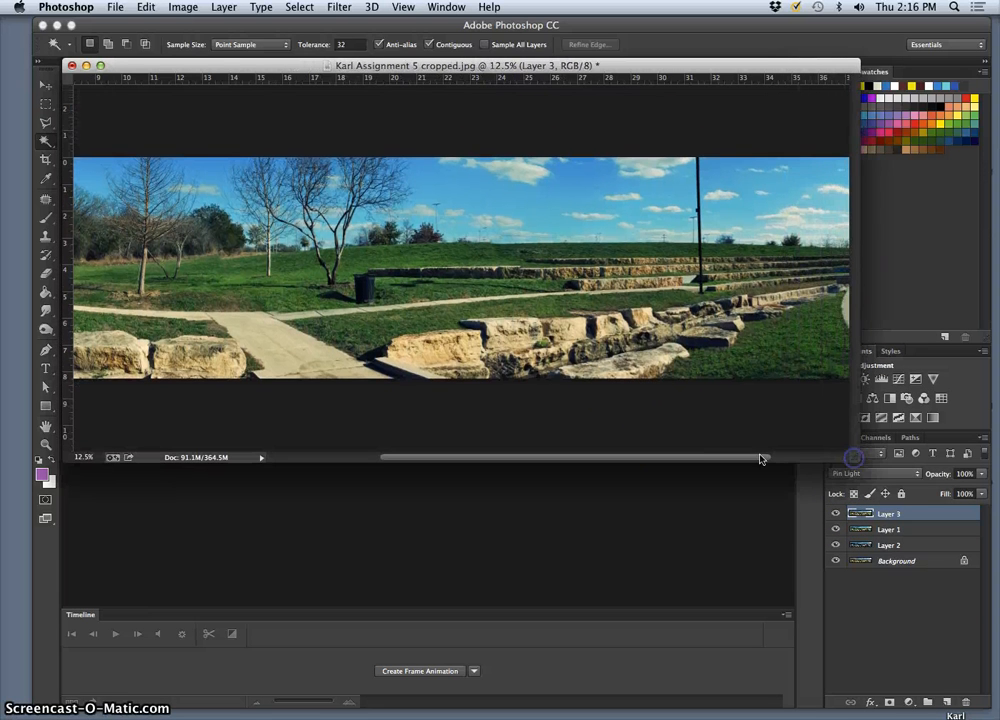
pyautogui.press('super+minus')
pyautogui.press('super+minus')
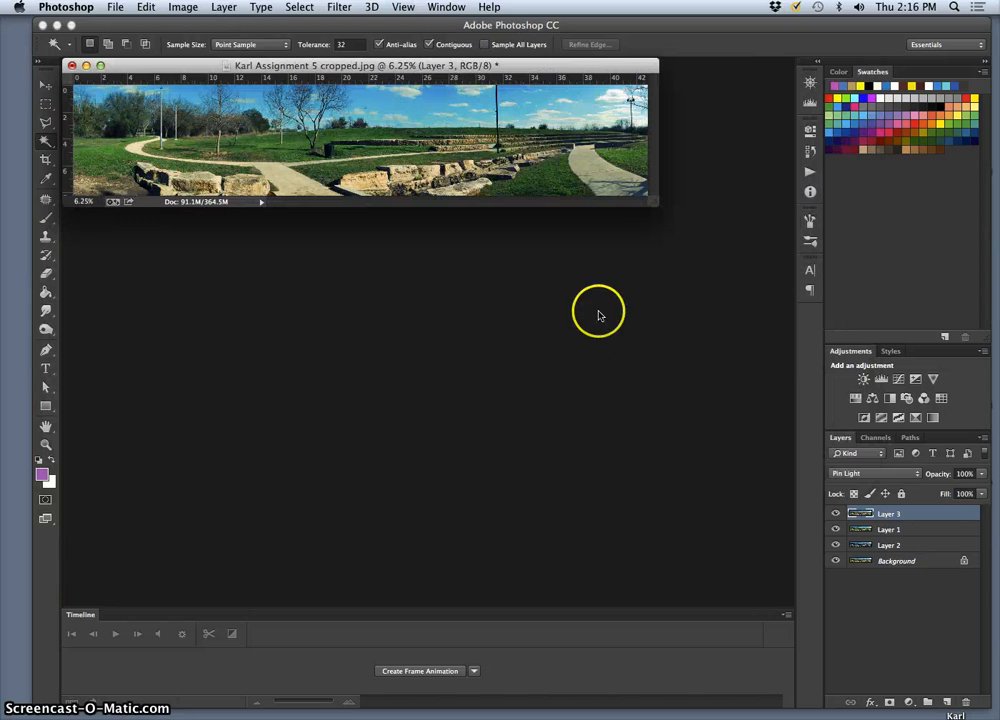
pyautogui.moveTo(656, 200); pyautogui.dragTo(811, 350)
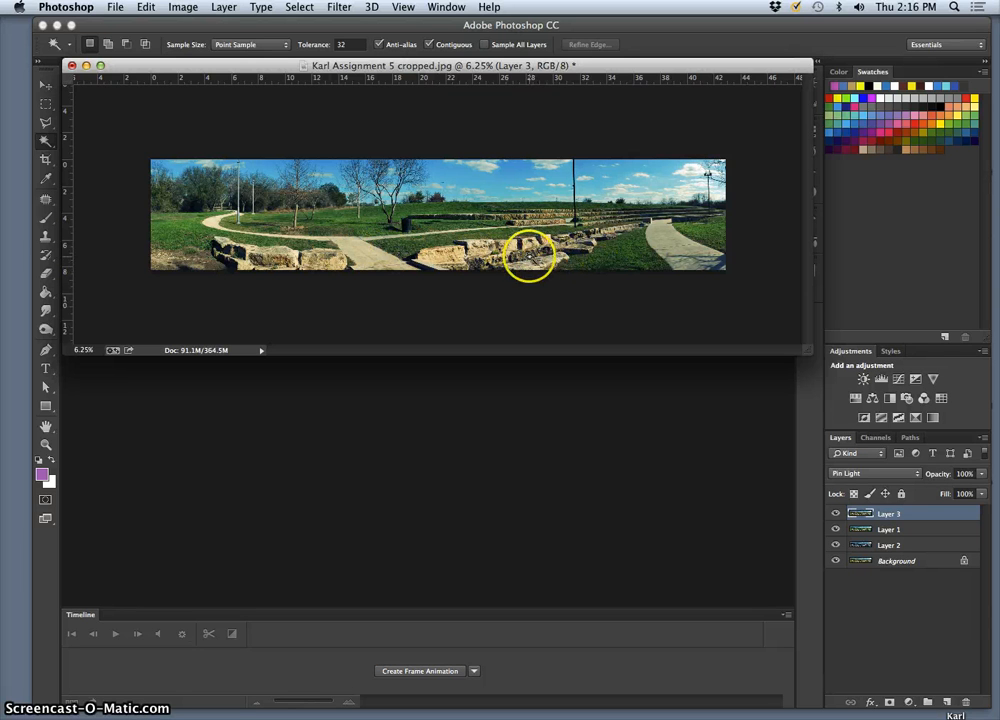
# - Save the panorama on the Desktop as a TIFF with layers, using LZW image compression and RLE layer compression
pyautogui.click(115, 8)
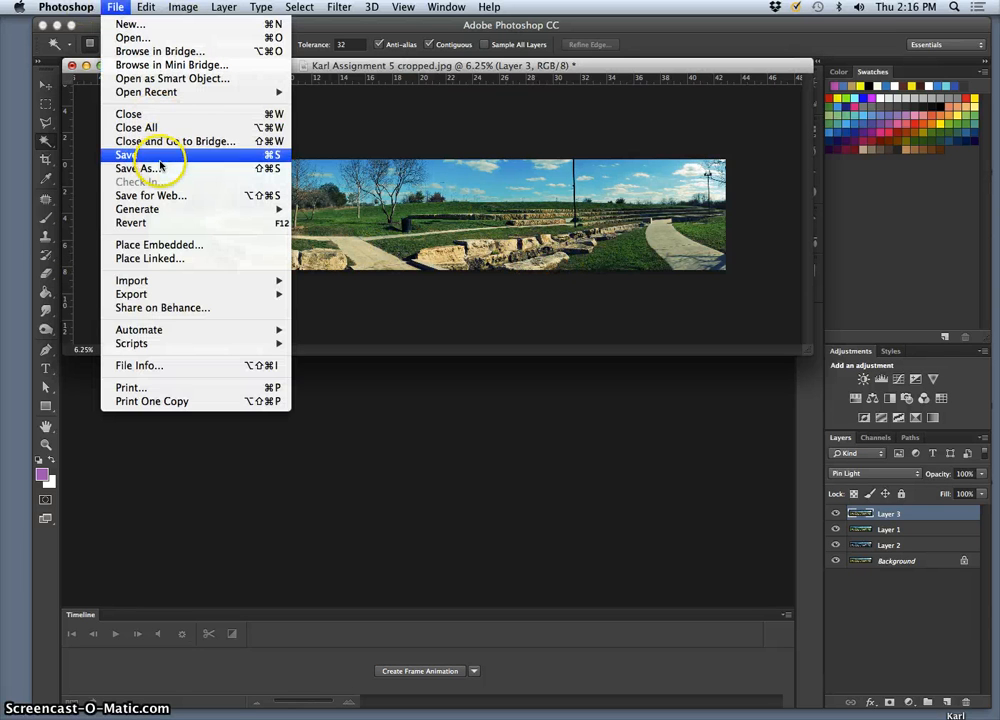
pyautogui.click(160, 168)
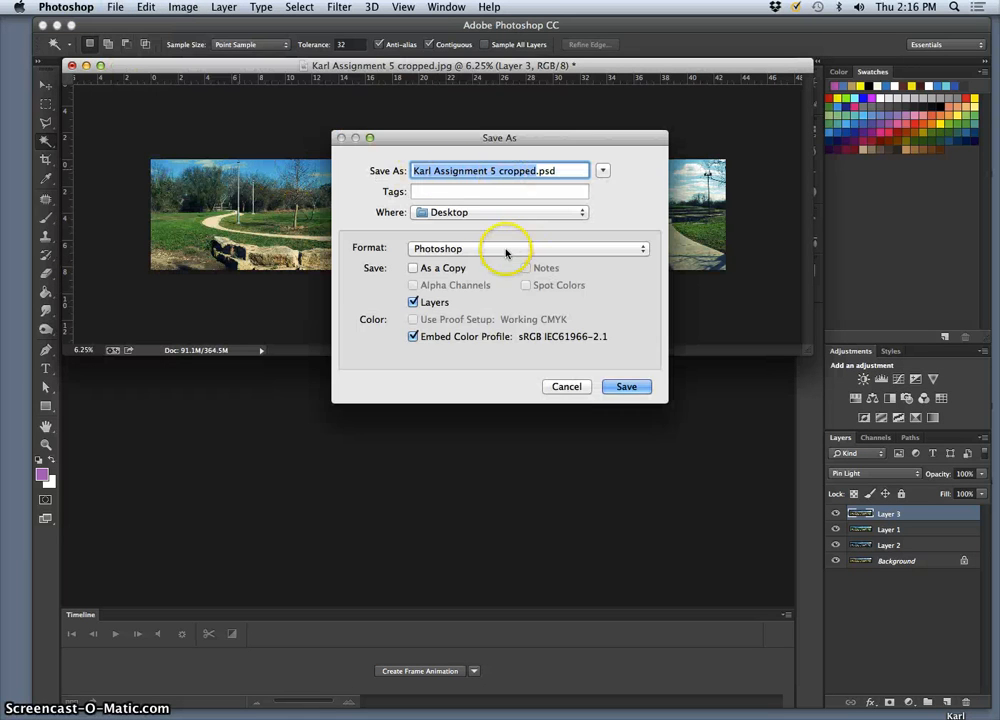
pyautogui.click(502, 249)
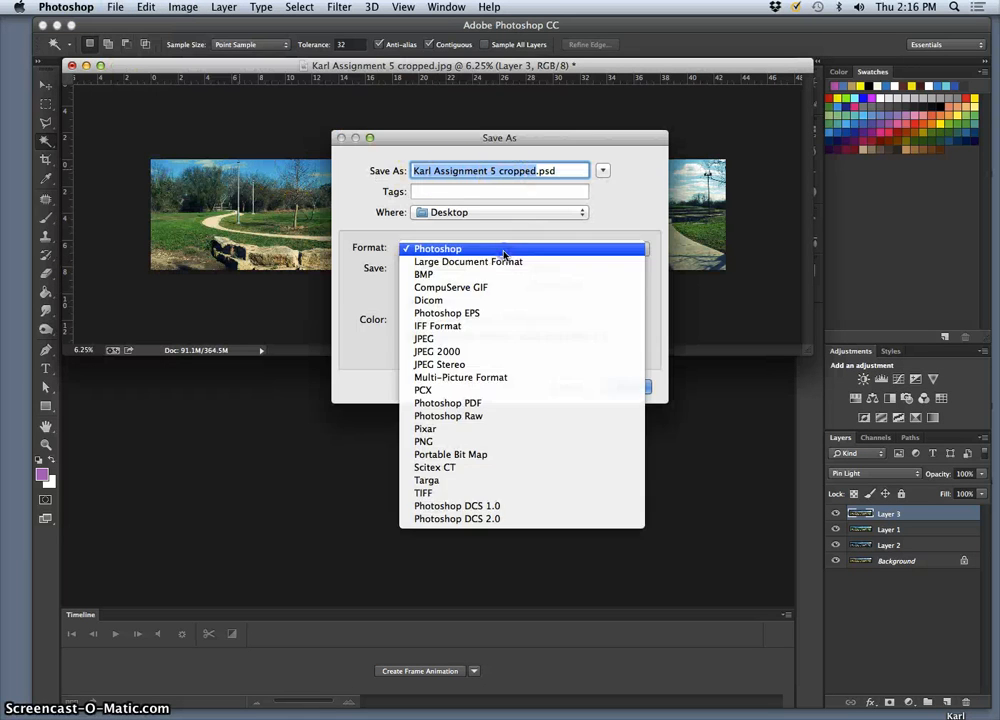
pyautogui.click(446, 494)
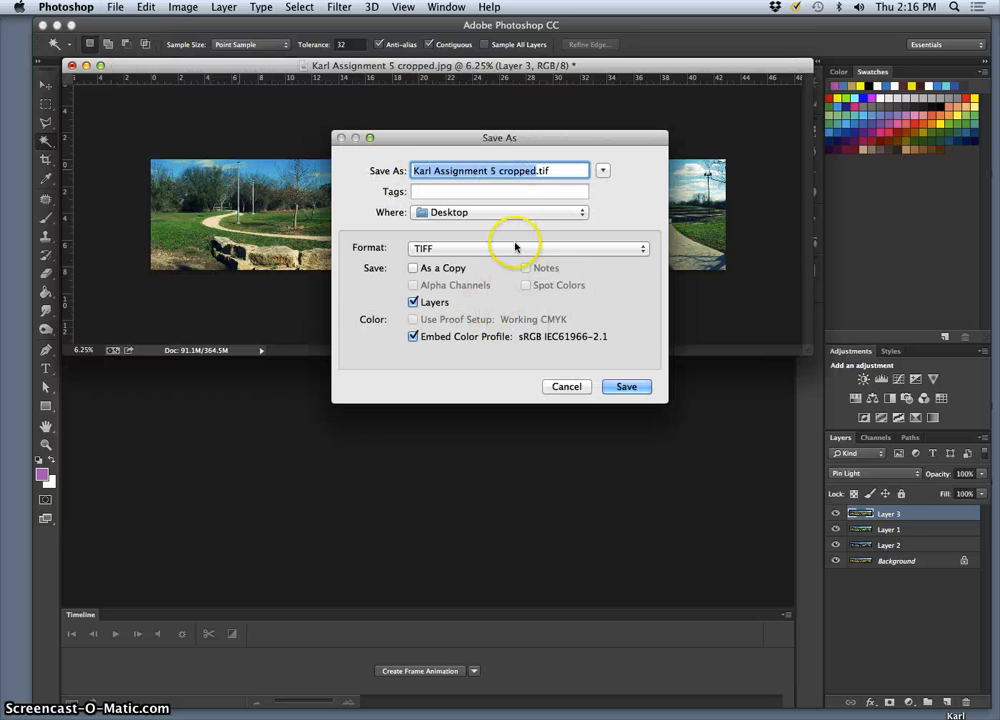
pyautogui.click(626, 386)
pyautogui.click(612, 240)
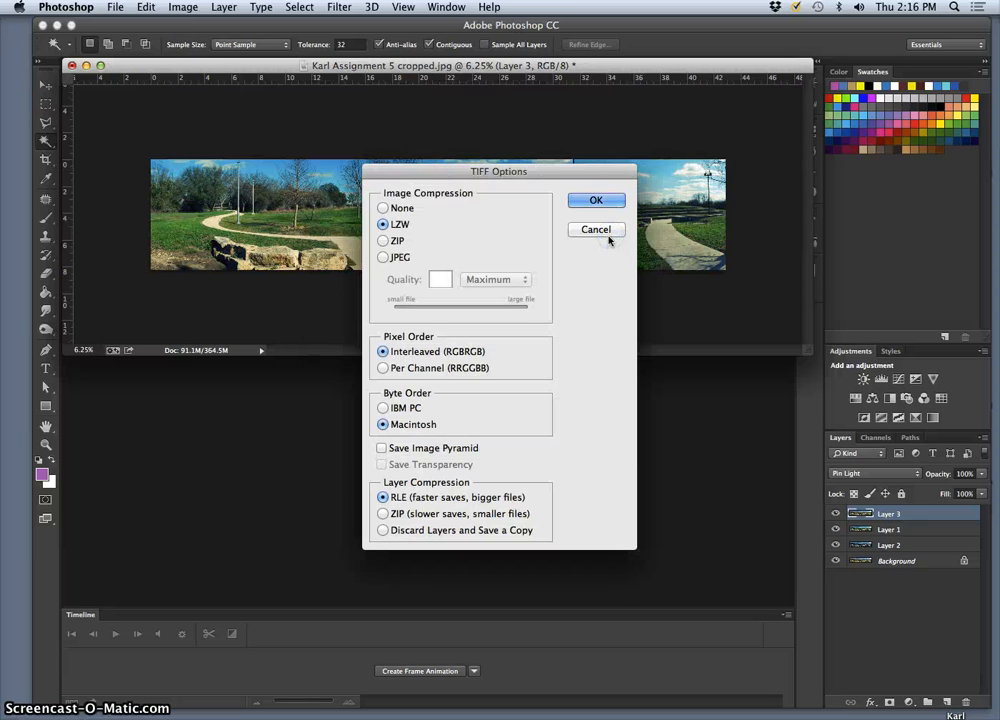
pyautogui.click(600, 203)
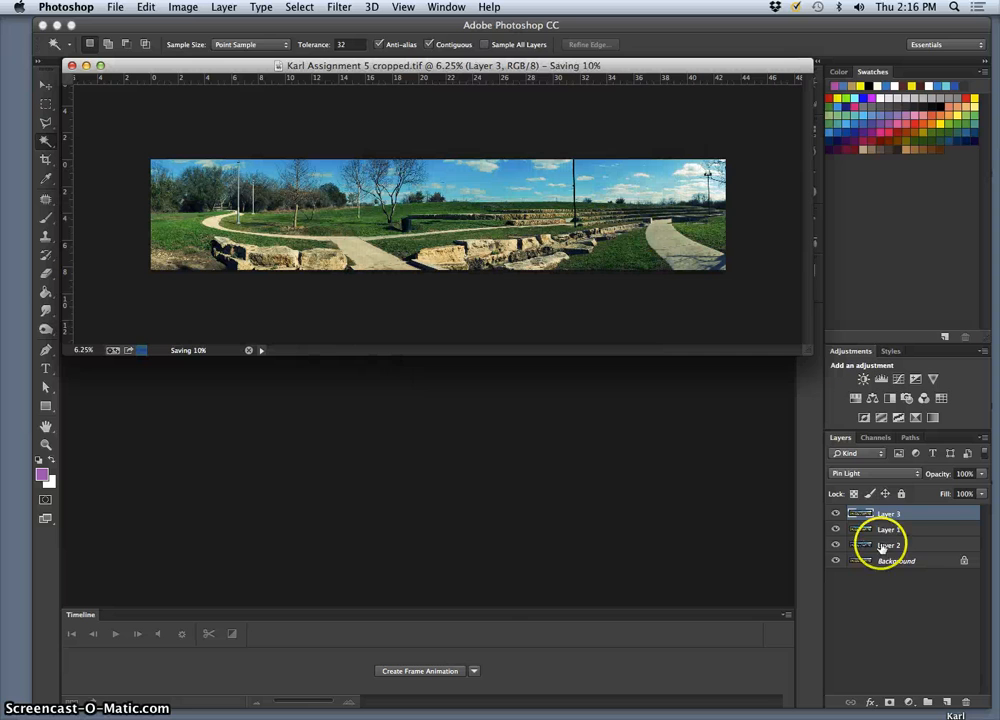
# - Hide Layers 3, 1 and 2 to view the original Background, and show all three again to compare the combined effect
pyautogui.click(836, 515)
pyautogui.click(836, 530)
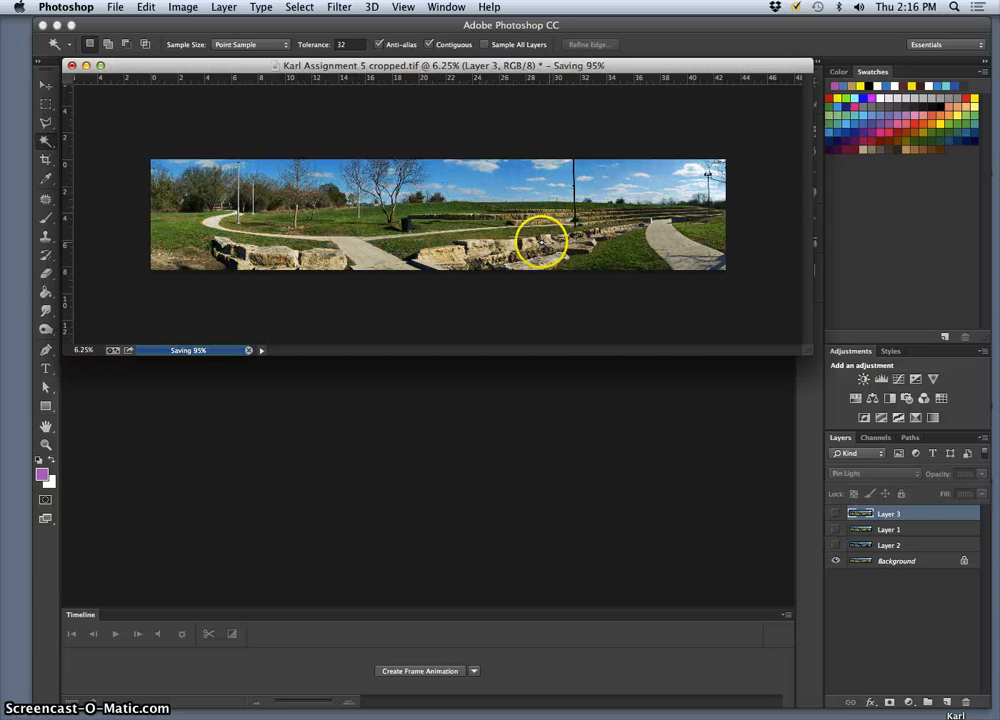
pyautogui.moveTo(835, 531); pyautogui.dragTo(833, 515)
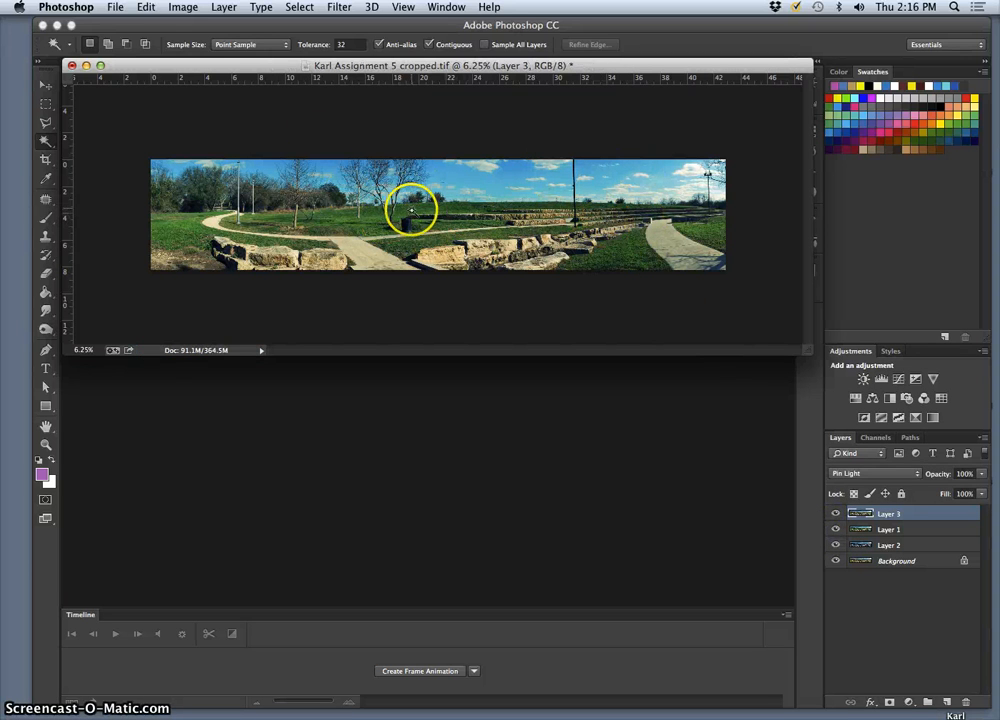
# - Save the panorama on the Desktop as a JPEG, replacing "cropped" with "final" in the file name, at quality 5 (Medium), Progressive with 3 scans
pyautogui.click(116, 7)
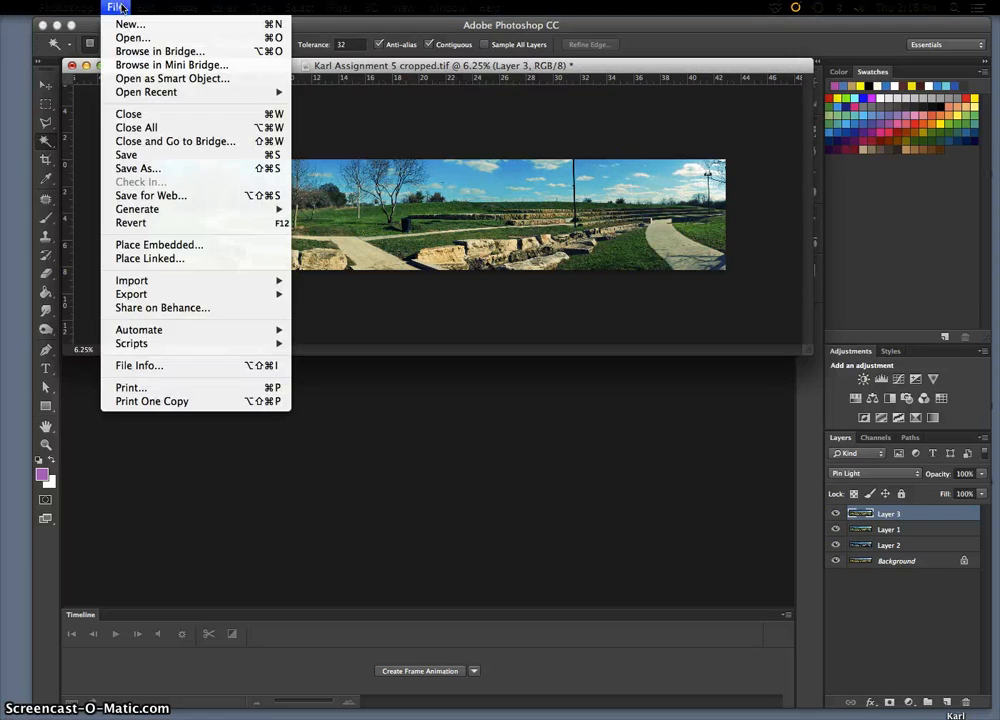
pyautogui.click(156, 169)
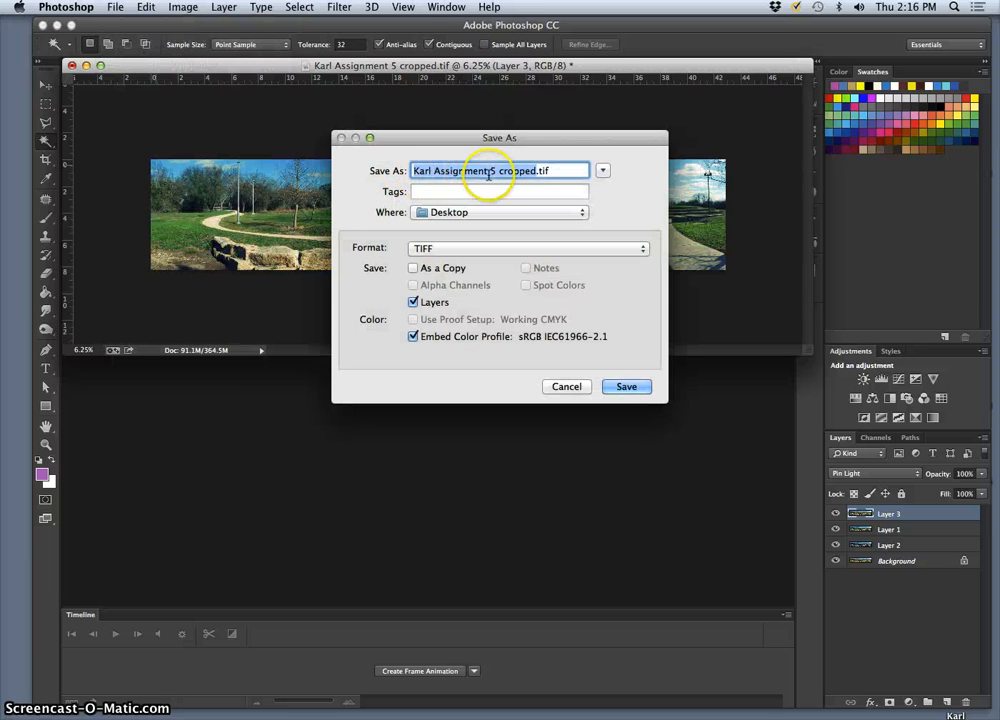
pyautogui.click(489, 168)
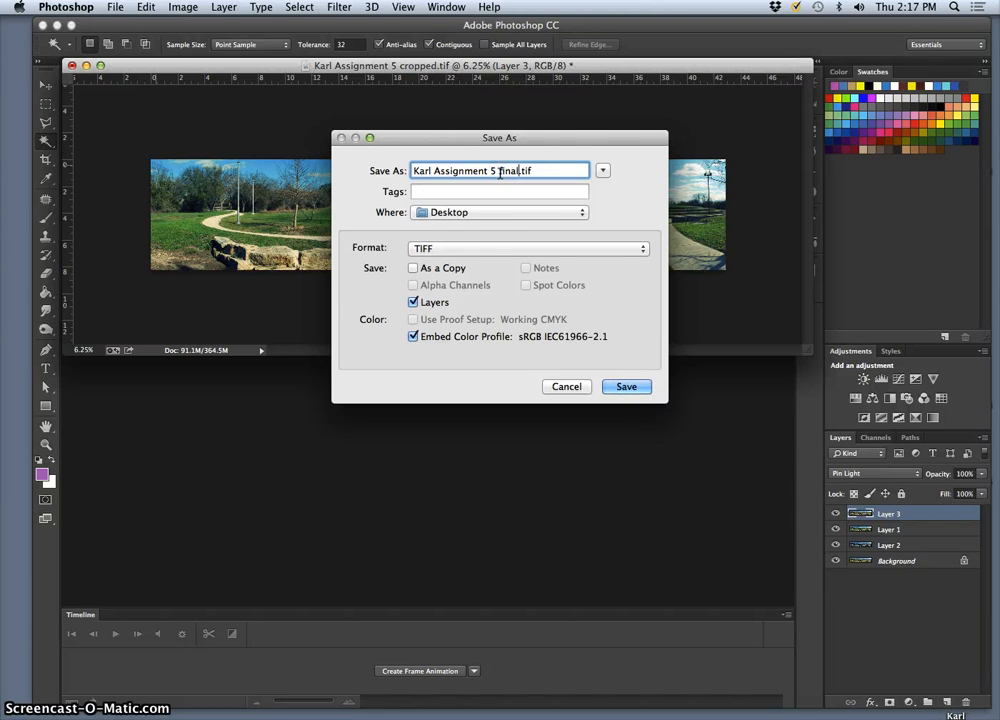
pyautogui.click(457, 250)
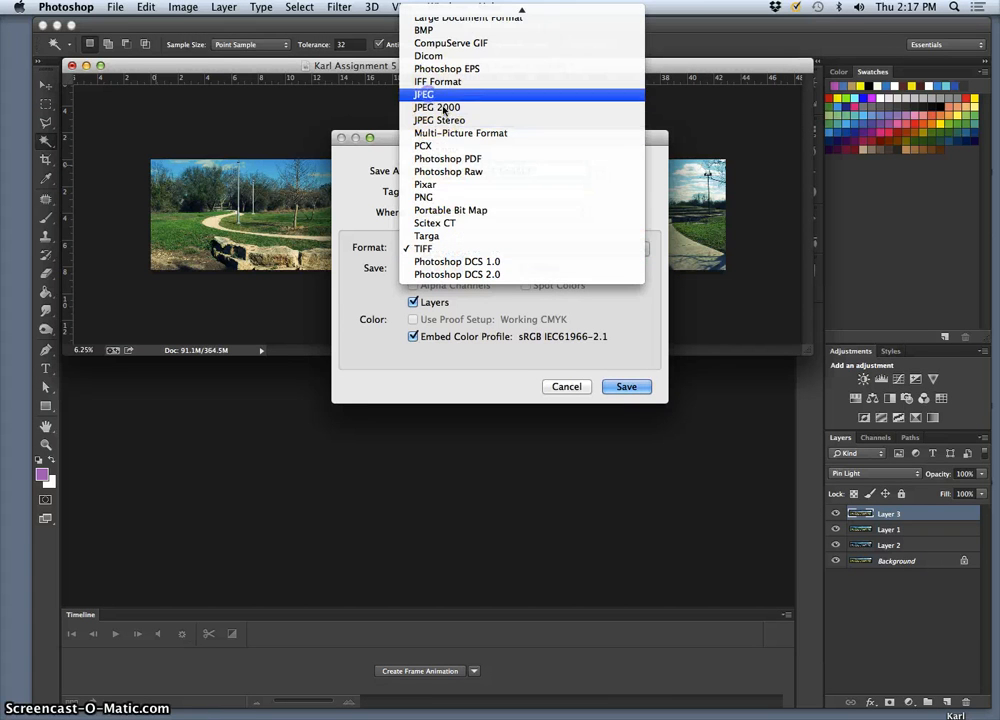
pyautogui.click(443, 97)
pyautogui.click(634, 389)
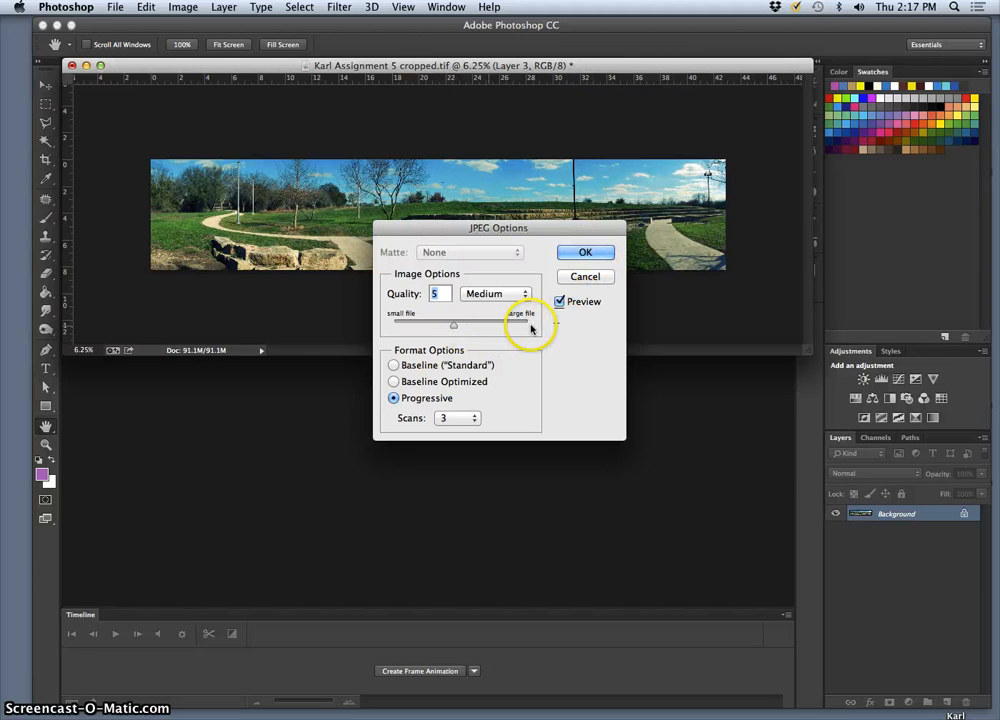
pyautogui.click(594, 253)
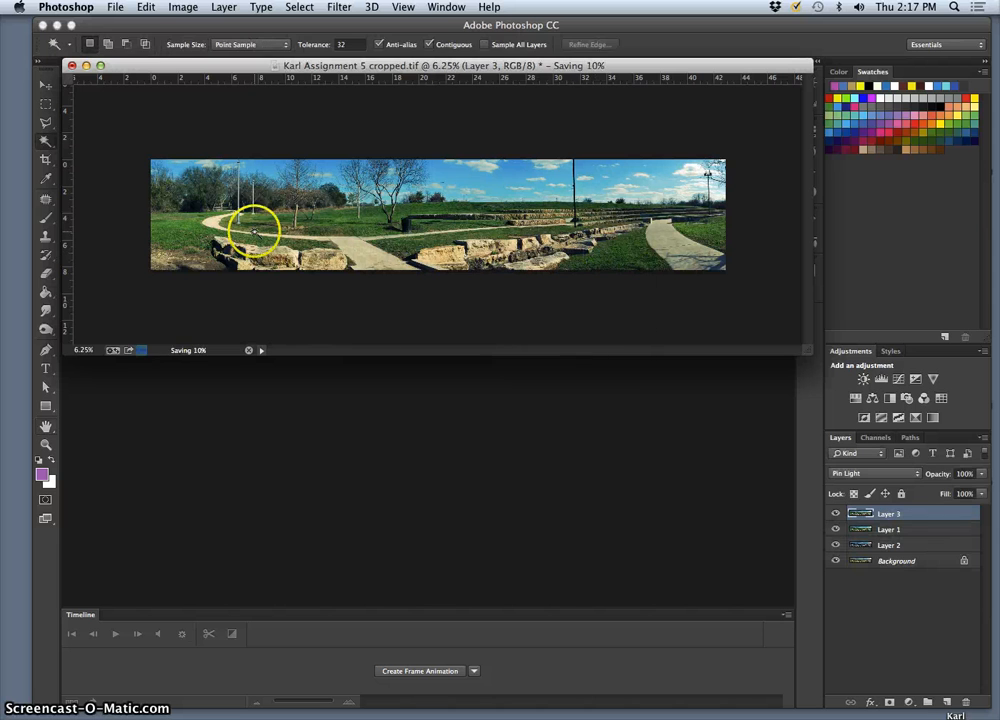
# - Close the panorama without saving changes and minimize the Photoshop window to reveal the Desktop
pyautogui.click(72, 66)
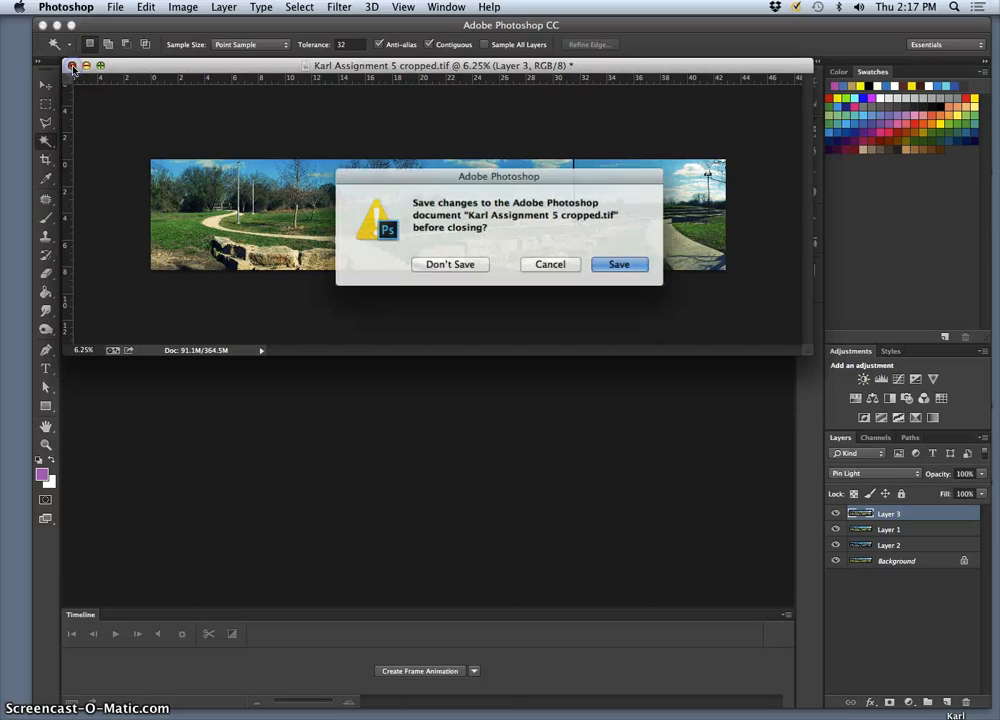
pyautogui.click(469, 268)
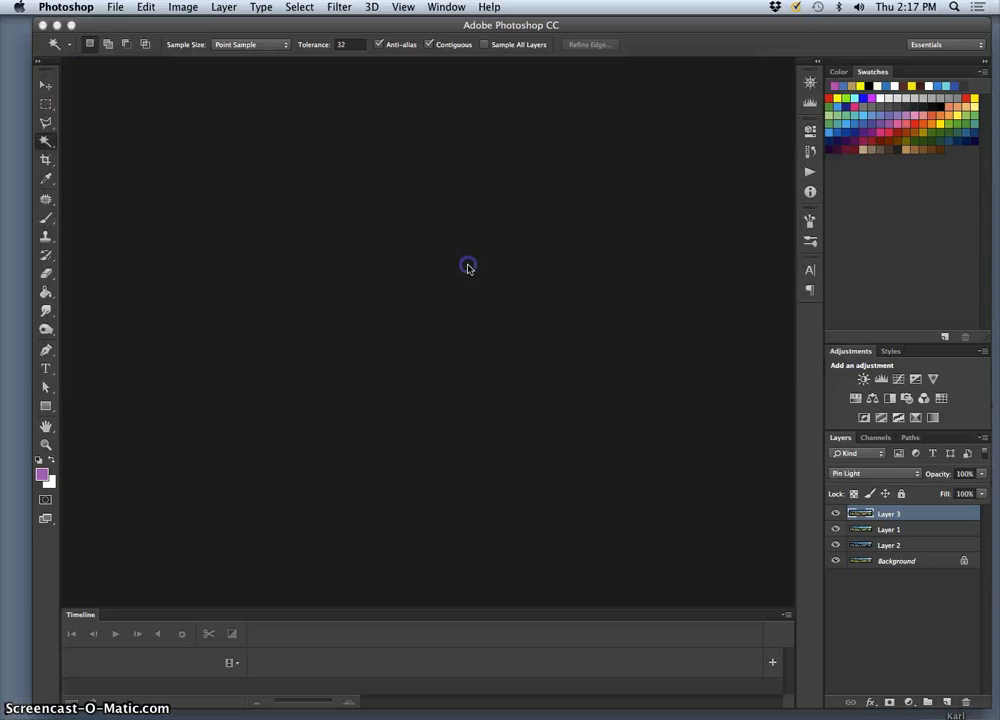
pyautogui.click(57, 27)
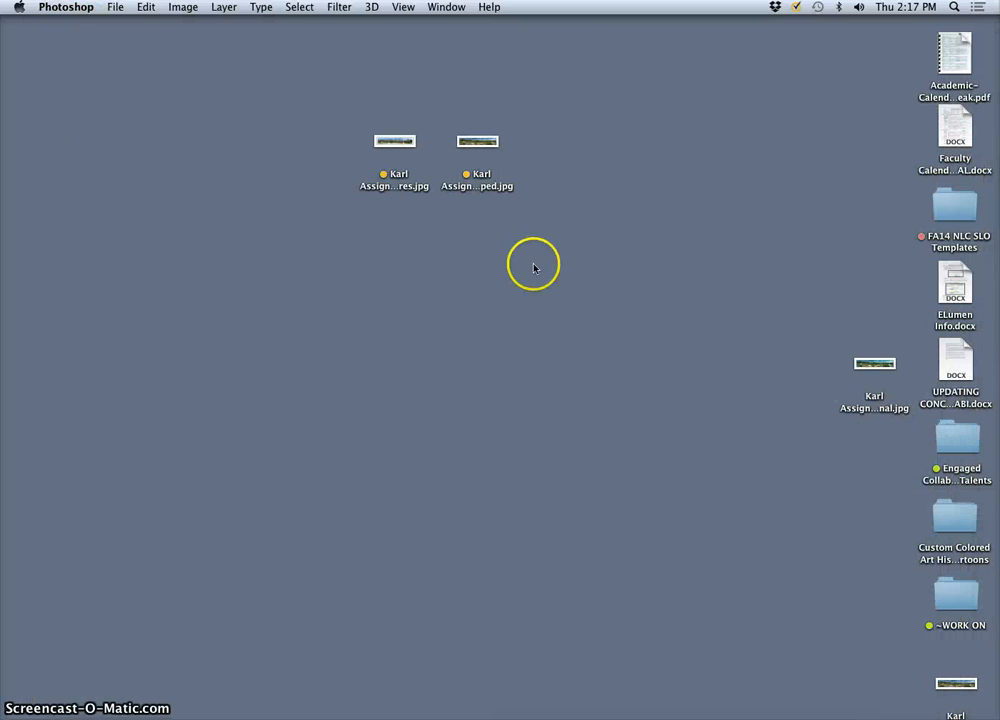
# - Place the final JPEG beside the raw exposures and cropped JPEGs on the Desktop and give it the orange tag
pyautogui.click(598, 257)
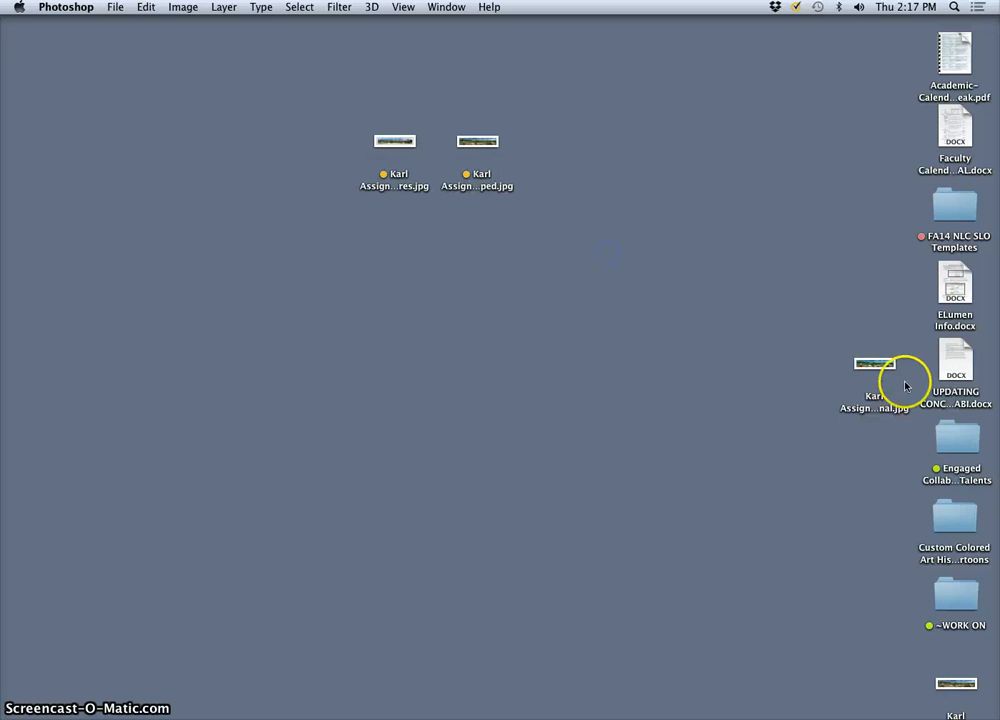
pyautogui.moveTo(893, 379); pyautogui.dragTo(575, 152)
pyautogui.rightClick(564, 171)
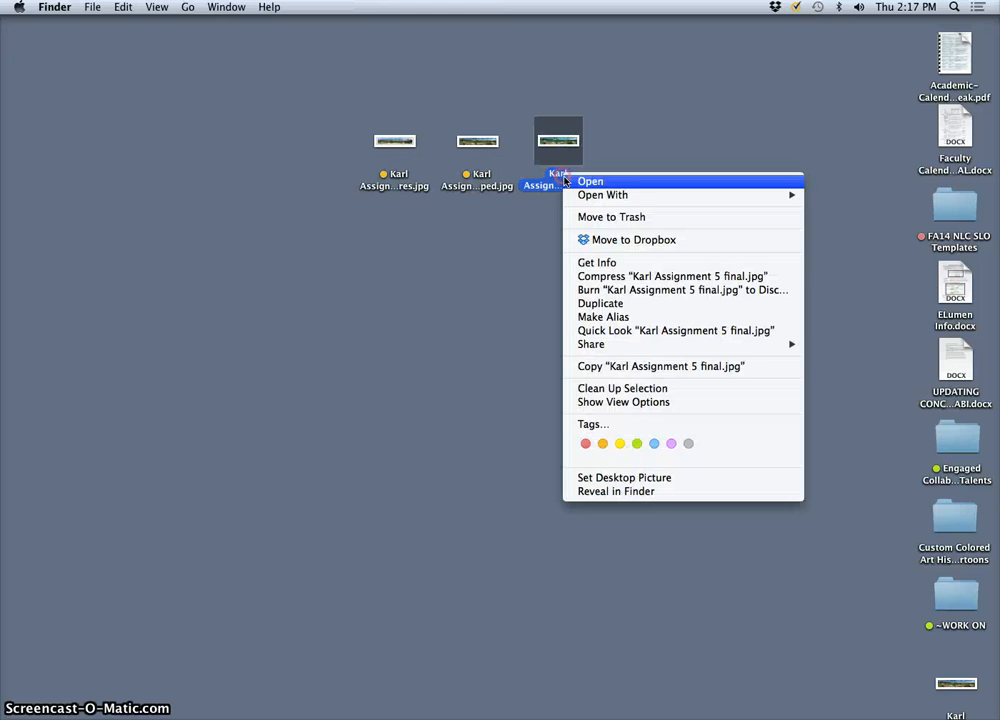
pyautogui.click(602, 444)
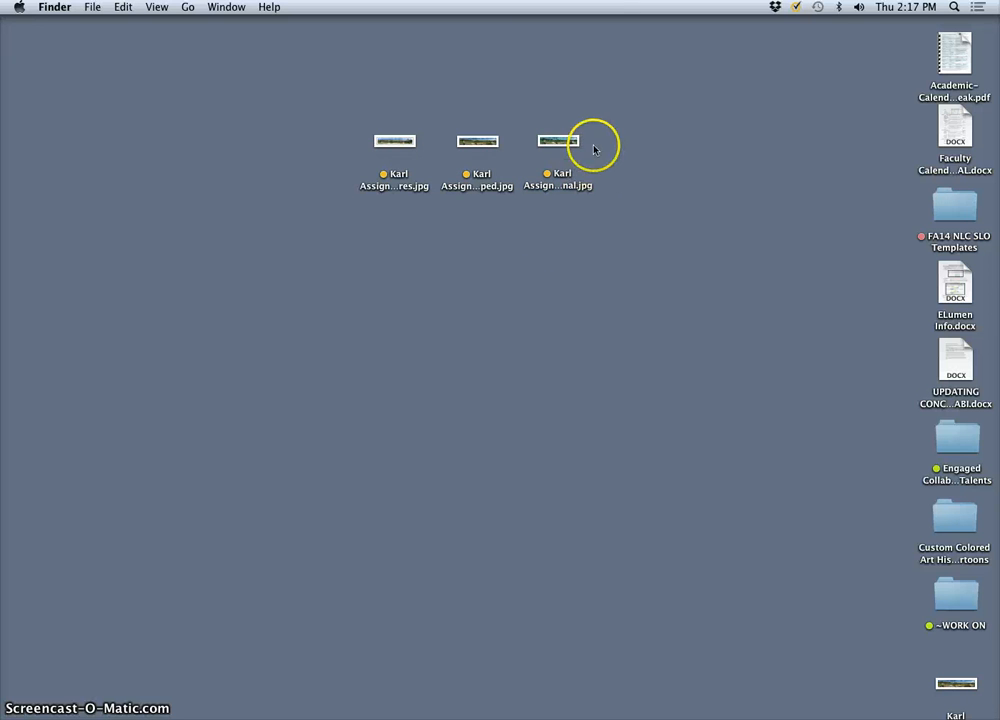
# - Open the three Assignment 5 JPEGs in Preview, compare the raw exposures, cropped and final versions, and close both windows
pyautogui.moveTo(594, 147); pyautogui.dragTo(347, 150)
pyautogui.doubleClick(402, 144)
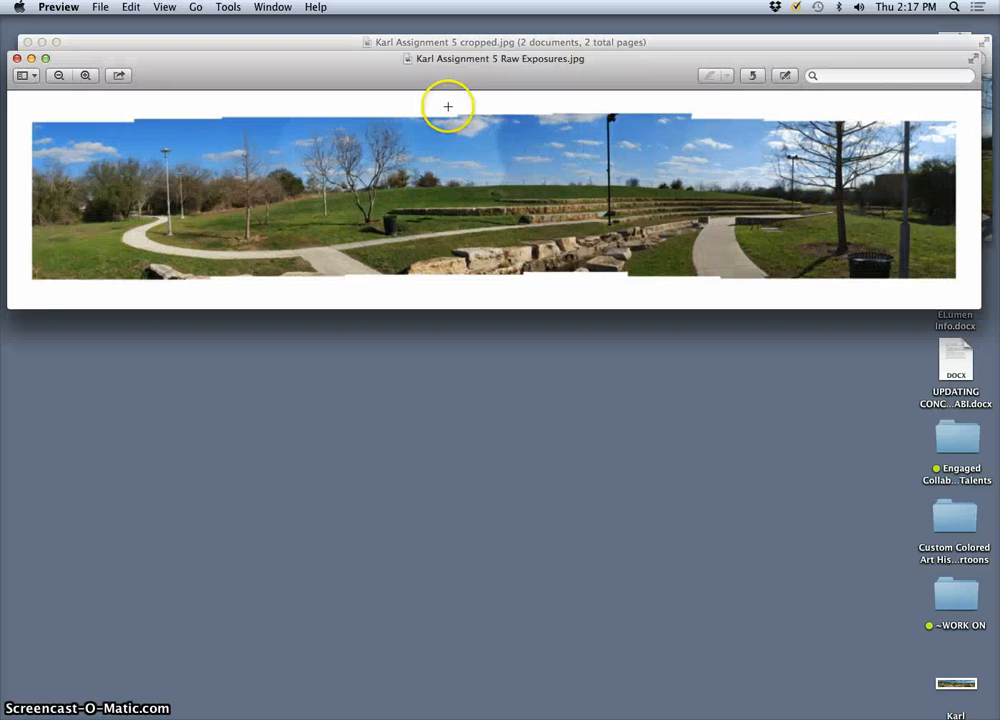
pyautogui.moveTo(460, 83); pyautogui.dragTo(474, 46)
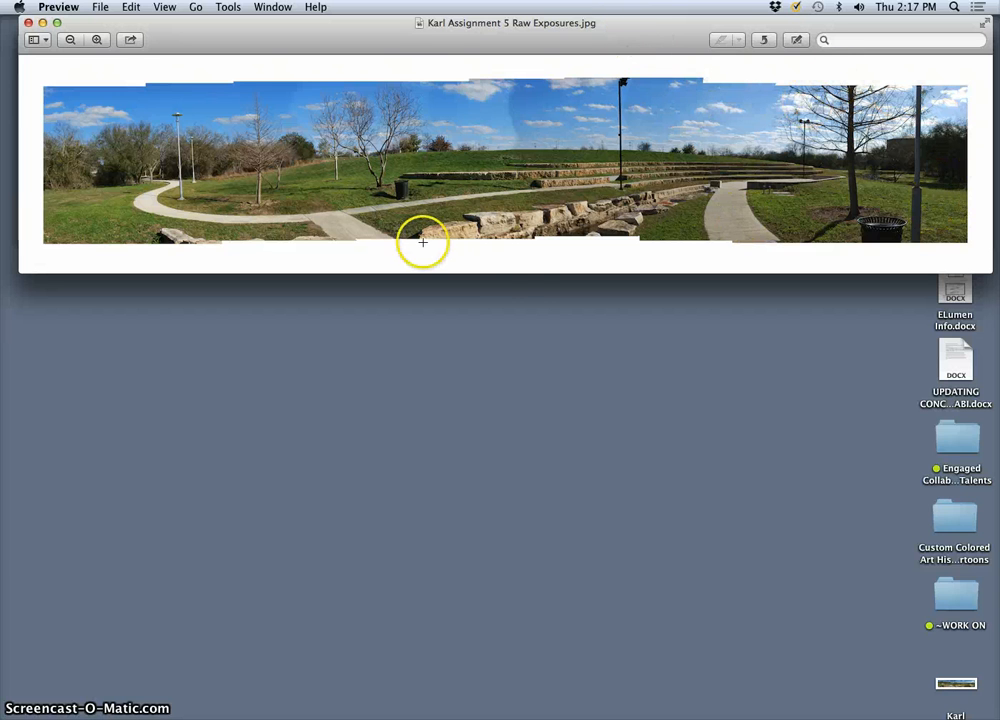
pyautogui.moveTo(416, 47); pyautogui.dragTo(391, 47)
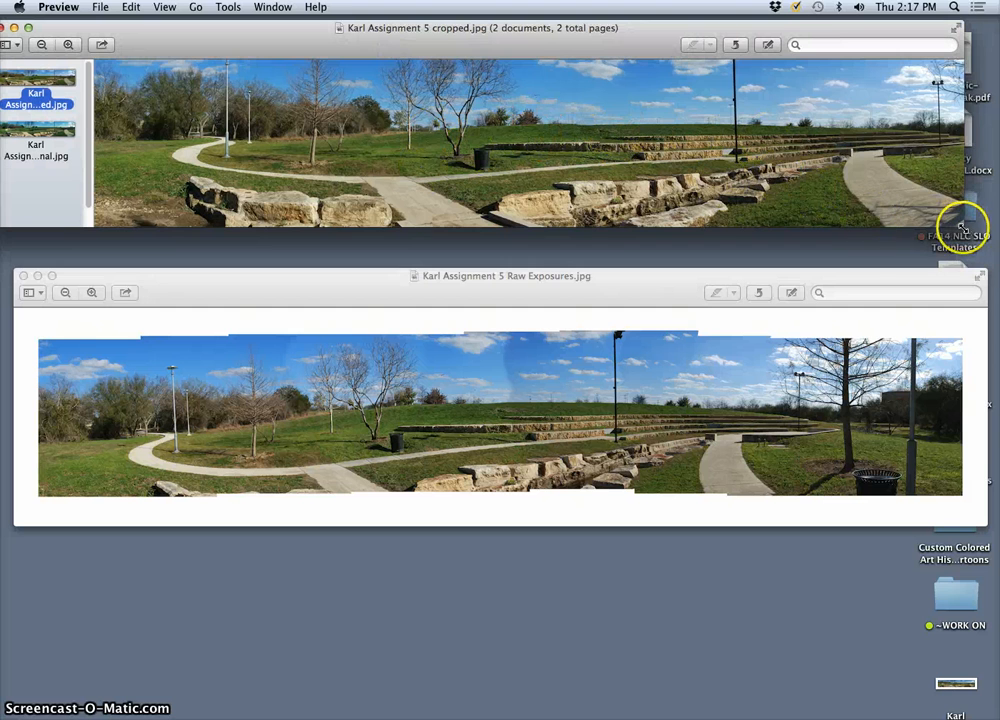
pyautogui.moveTo(962, 228); pyautogui.dragTo(958, 270)
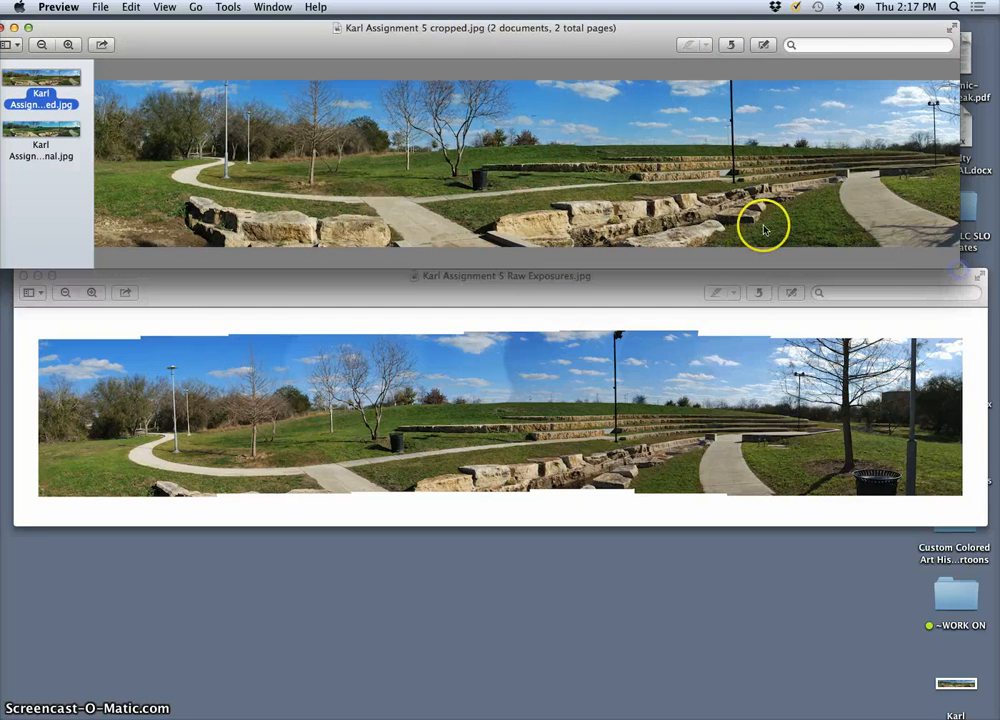
pyautogui.click(62, 130)
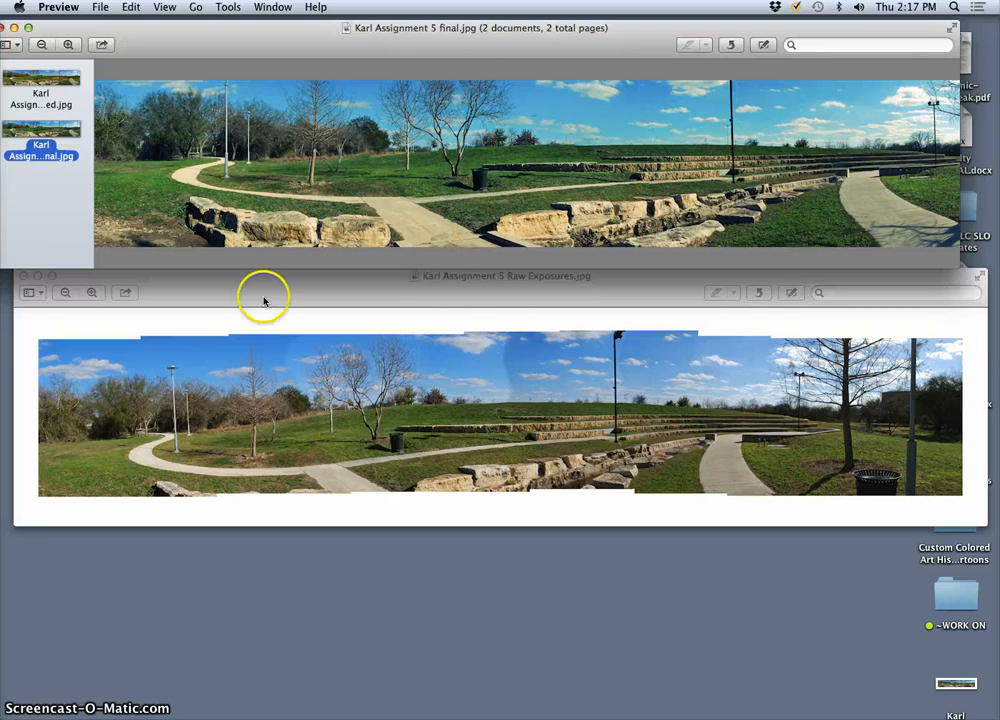
pyautogui.click(5, 27)
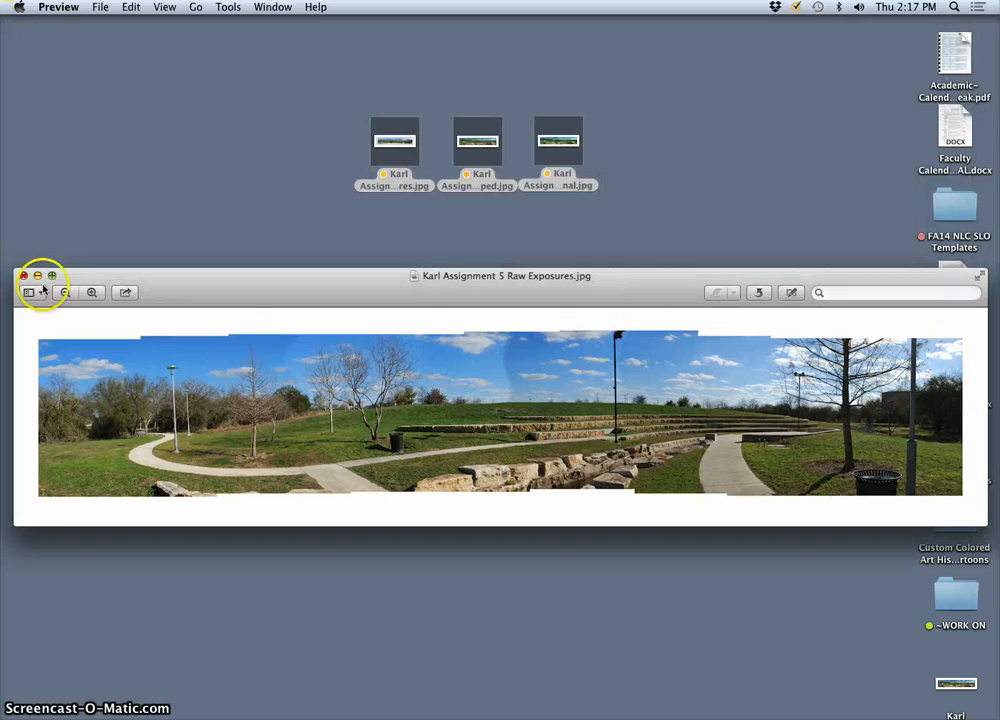
pyautogui.click(25, 276)
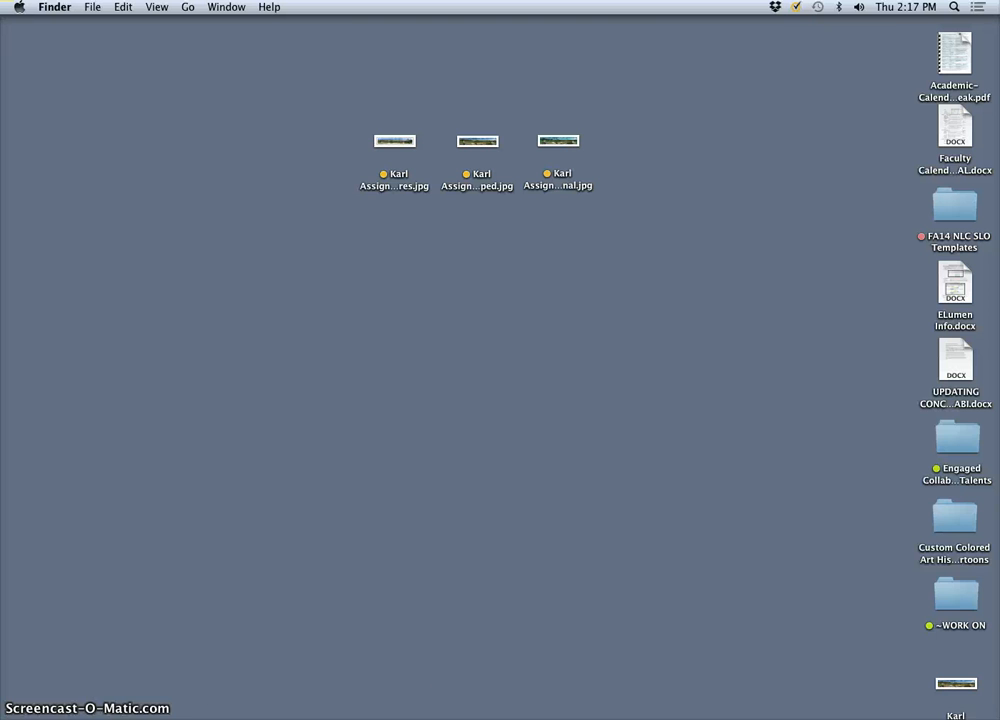
# - Switch to Firefox, open the Photobucket home page in a new tab, and move the window below the JPEGs on the Desktop
pyautogui.moveTo(366, 714)
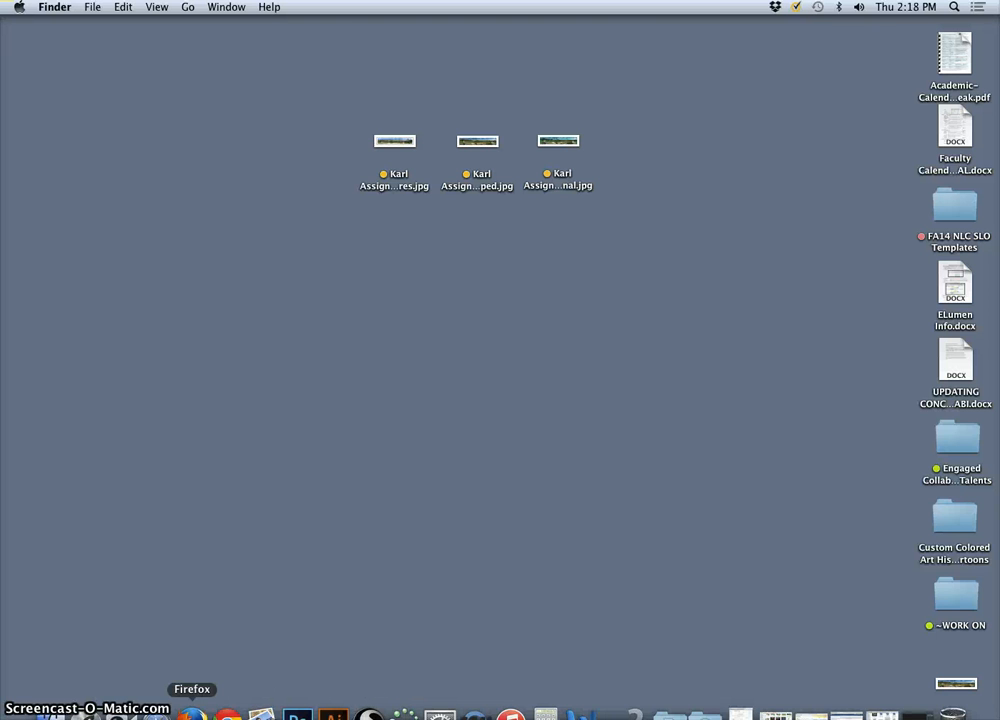
pyautogui.click(192, 712)
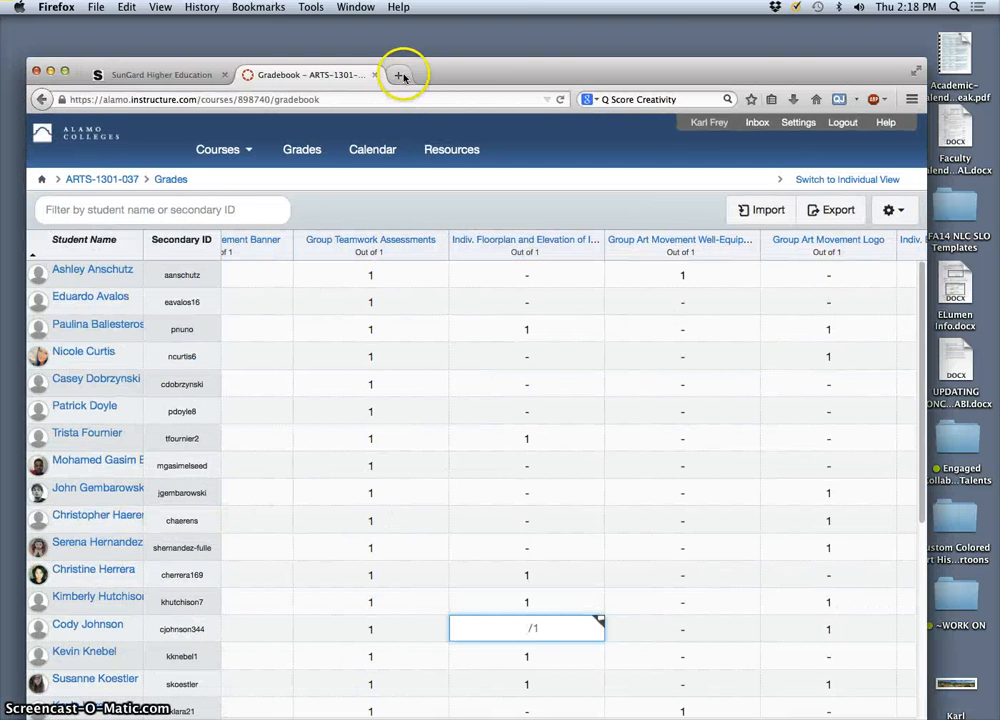
pyautogui.click(402, 75)
pyautogui.write('photobucket.com/')
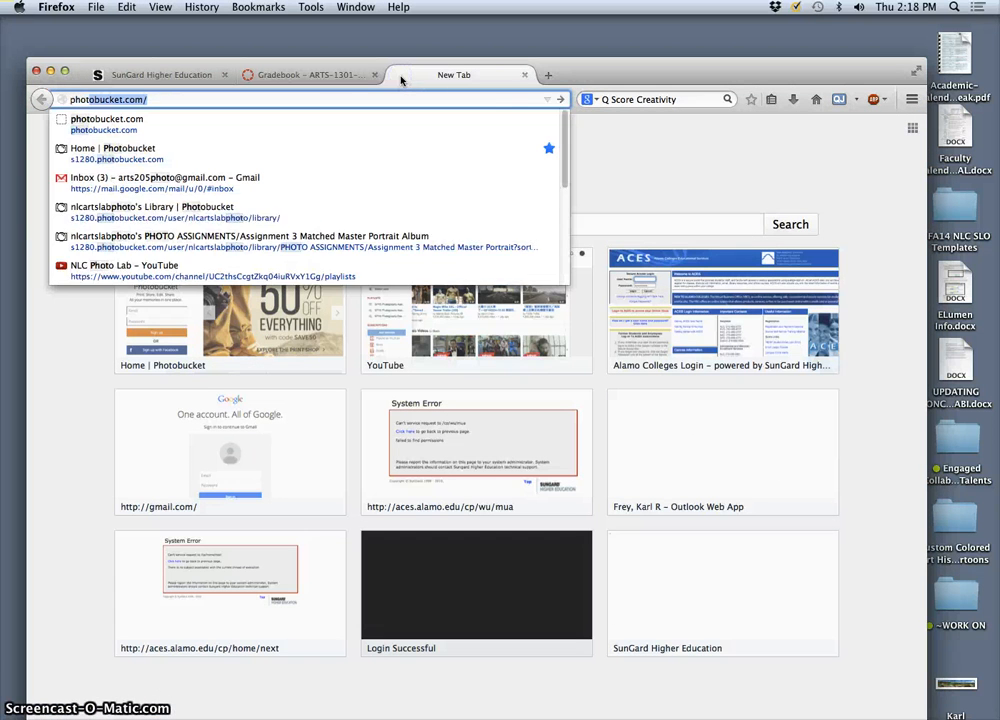
pyautogui.press('Return')
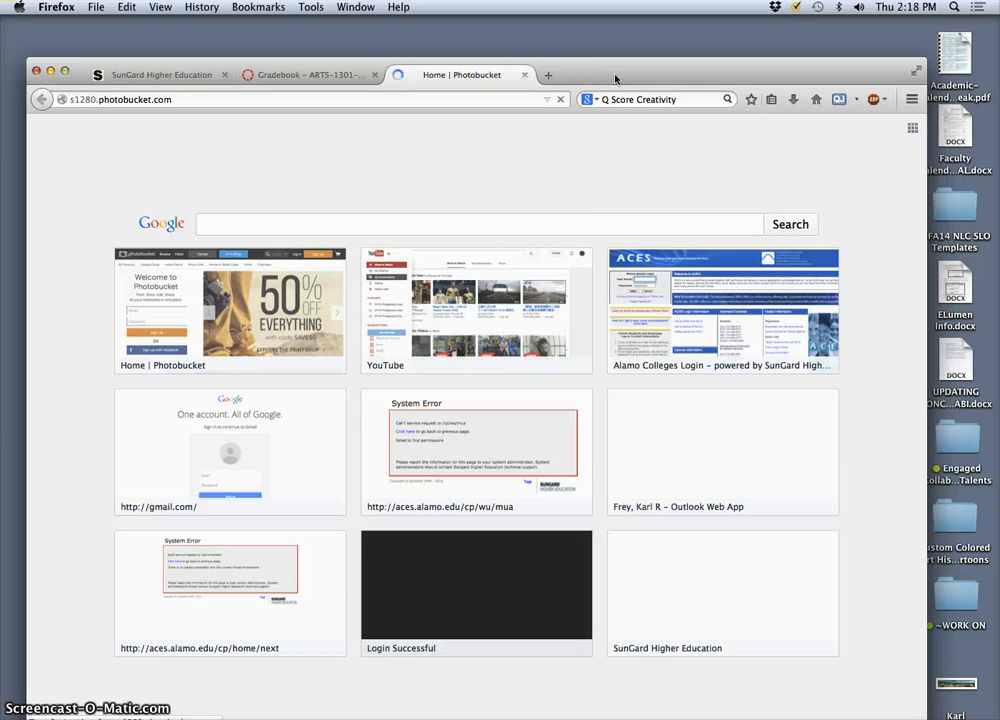
pyautogui.moveTo(598, 74); pyautogui.dragTo(669, 193)
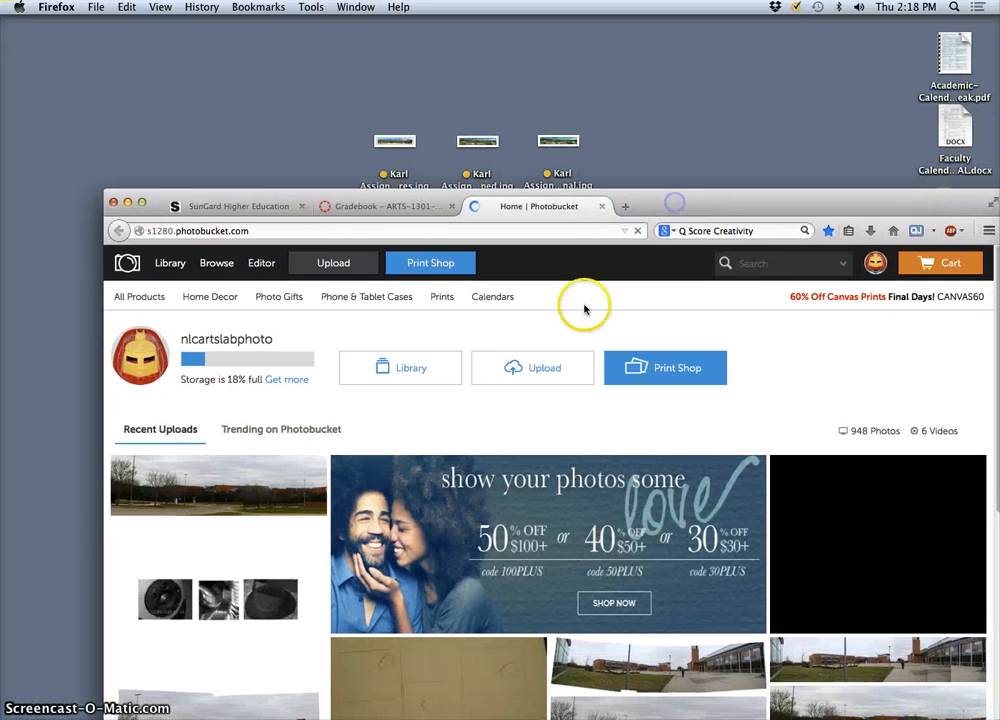
# - Open the Assignment 5 Panoramic Landscape Composition album under PHOTO ASSIGNMENTS in the Photobucket library
pyautogui.click(174, 269)
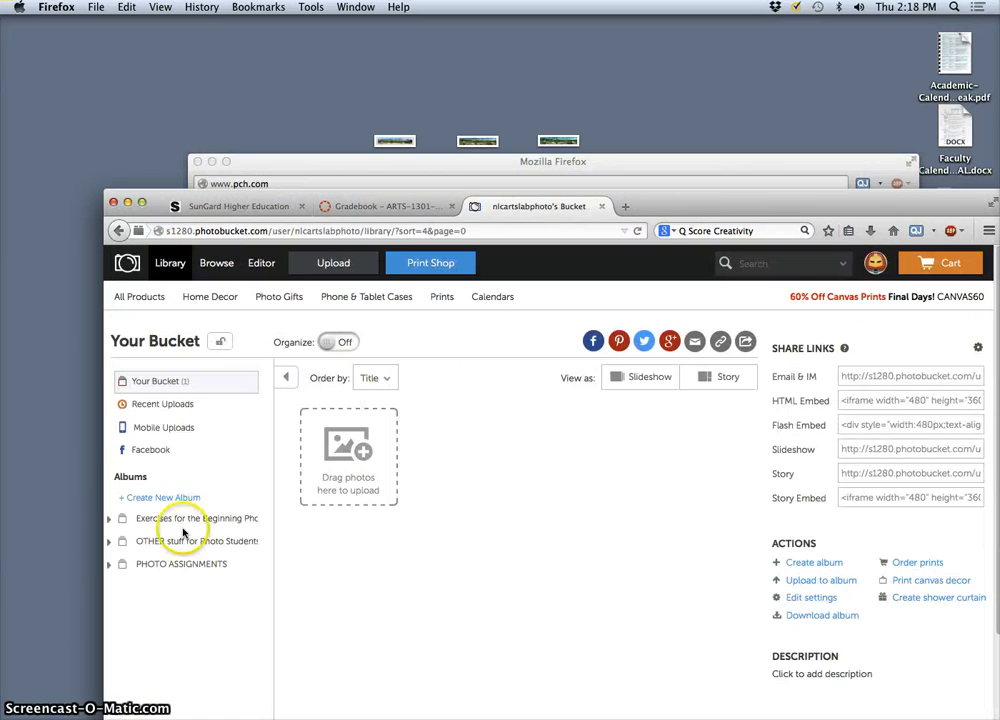
pyautogui.click(150, 566)
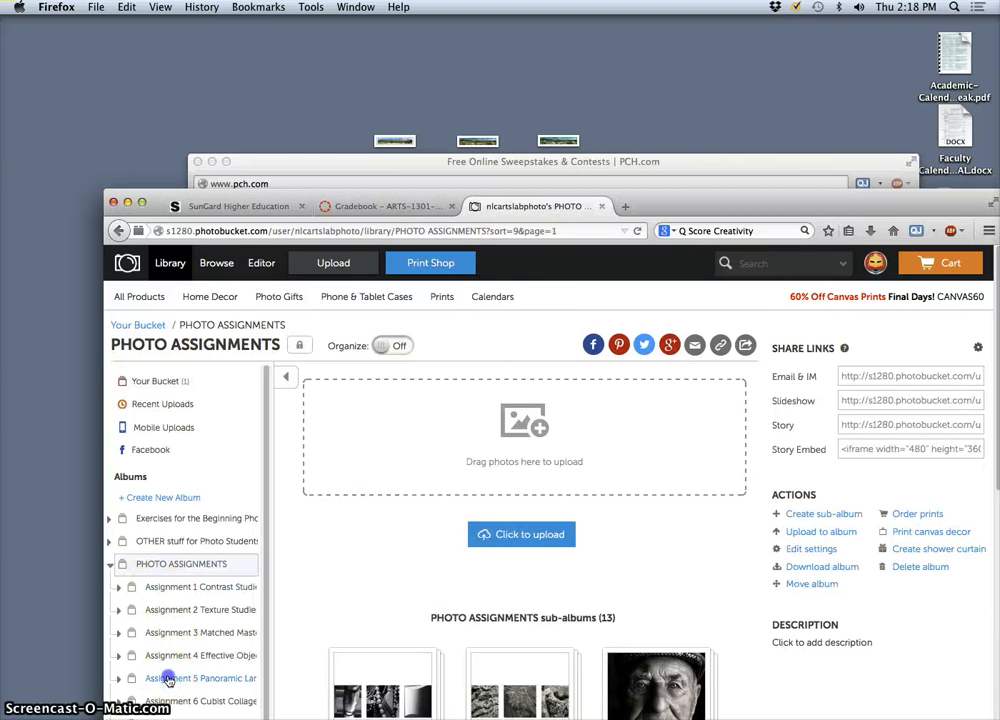
pyautogui.click(168, 678)
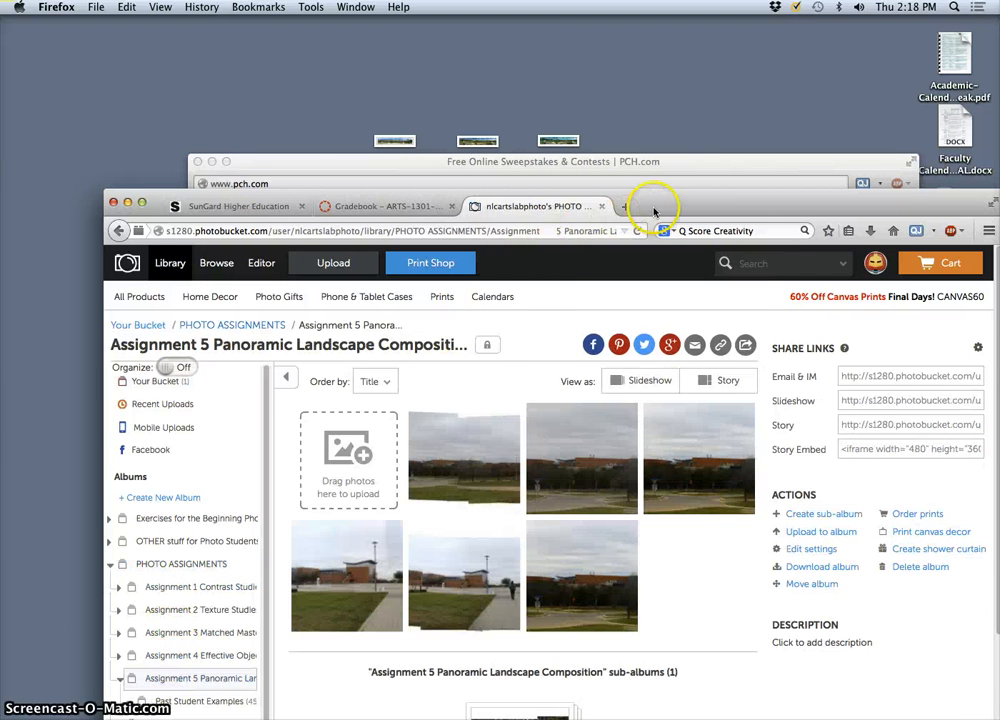
# - Upload the three Assignment 5 JPEGs from the Desktop to the Assignment 5 Panoramic Landscape Composition album
pyautogui.moveTo(654, 211); pyautogui.dragTo(635, 171)
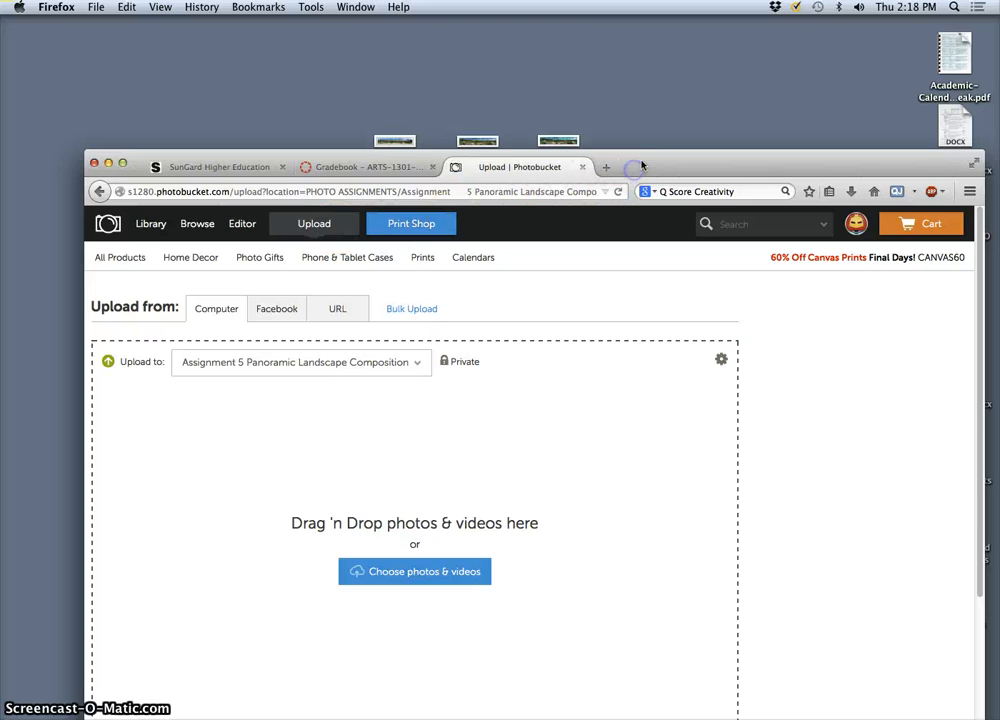
pyautogui.moveTo(641, 165); pyautogui.dragTo(625, 208)
pyautogui.moveTo(614, 128); pyautogui.dragTo(389, 509)
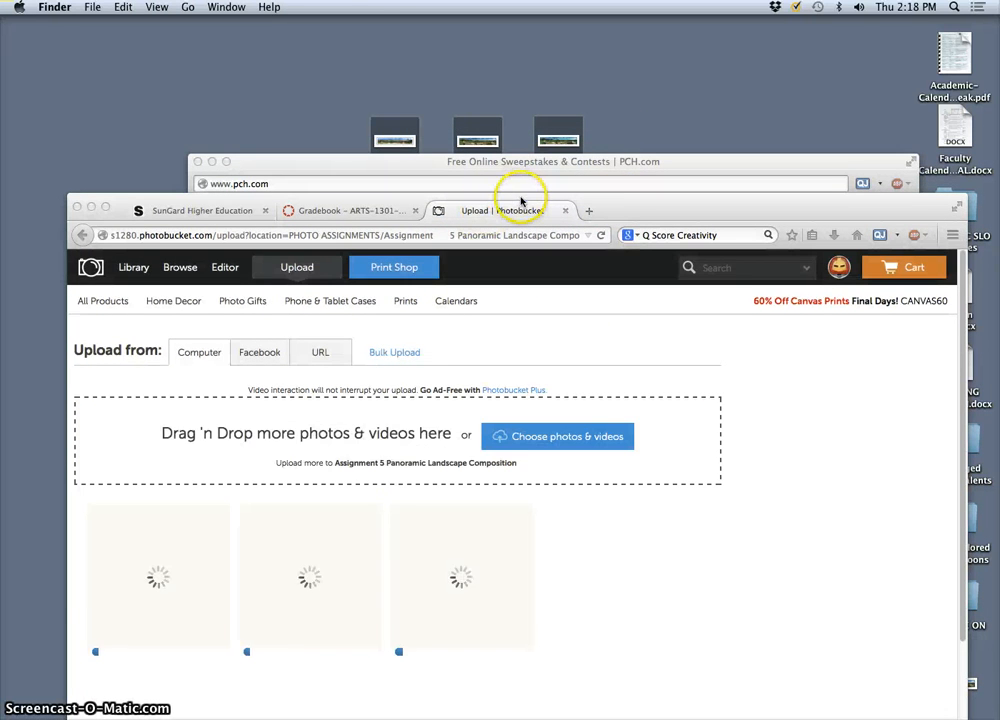
# - Split the Photobucket upload page into its own window, minimize the gradebook window, and reposition the upload window to show the whole page
pyautogui.moveTo(521, 201); pyautogui.dragTo(135, 487)
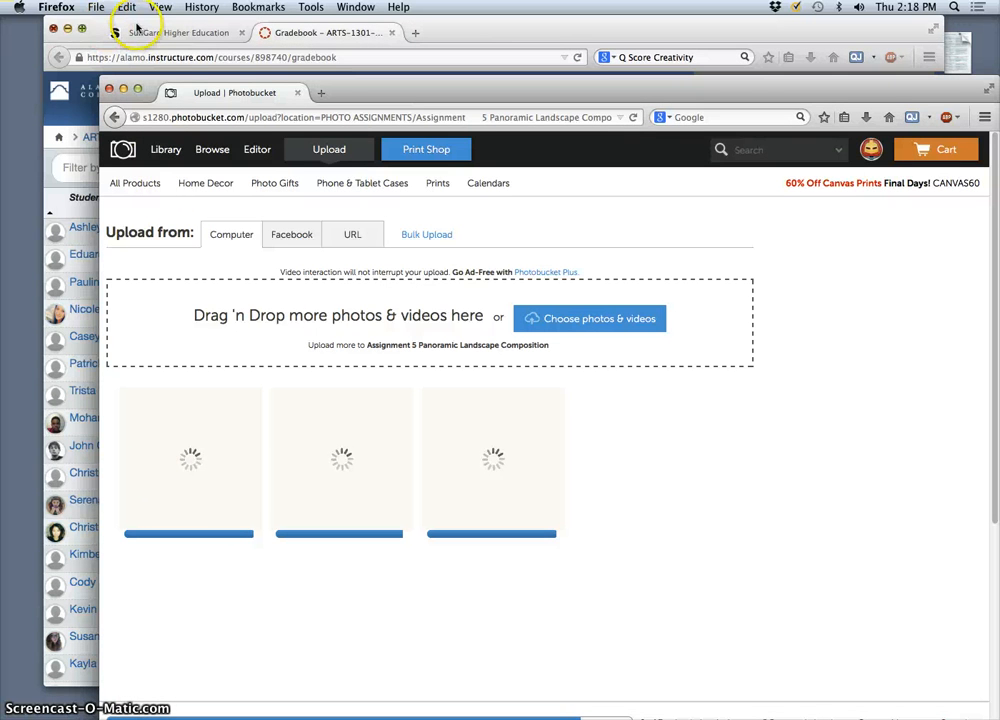
pyautogui.moveTo(215, 86); pyautogui.dragTo(148, 40)
pyautogui.click(67, 28)
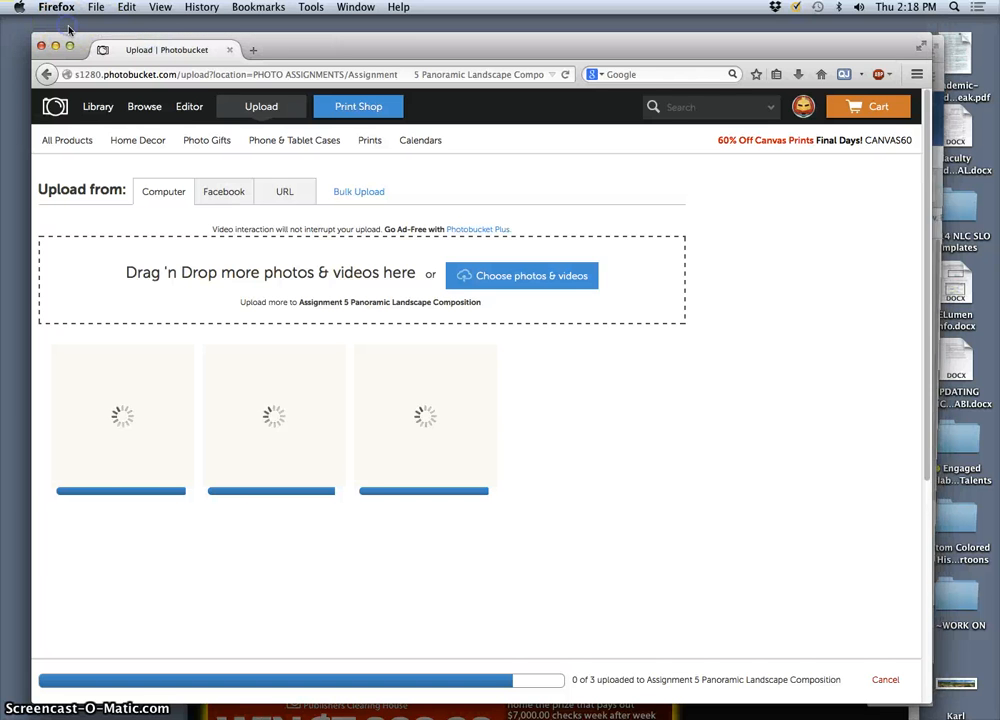
pyautogui.moveTo(298, 46); pyautogui.dragTo(307, 29)
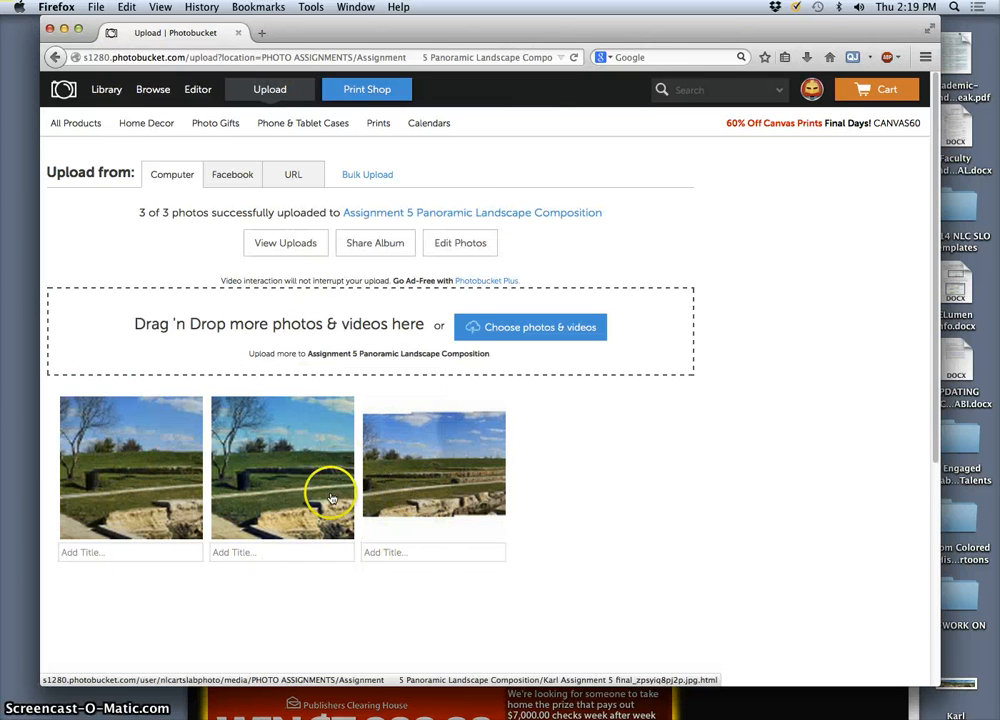
# - Title the raw upload with the photographer's first name and 1, the cropped one with the name and 2, and title the final image likewise
pyautogui.click(412, 554)
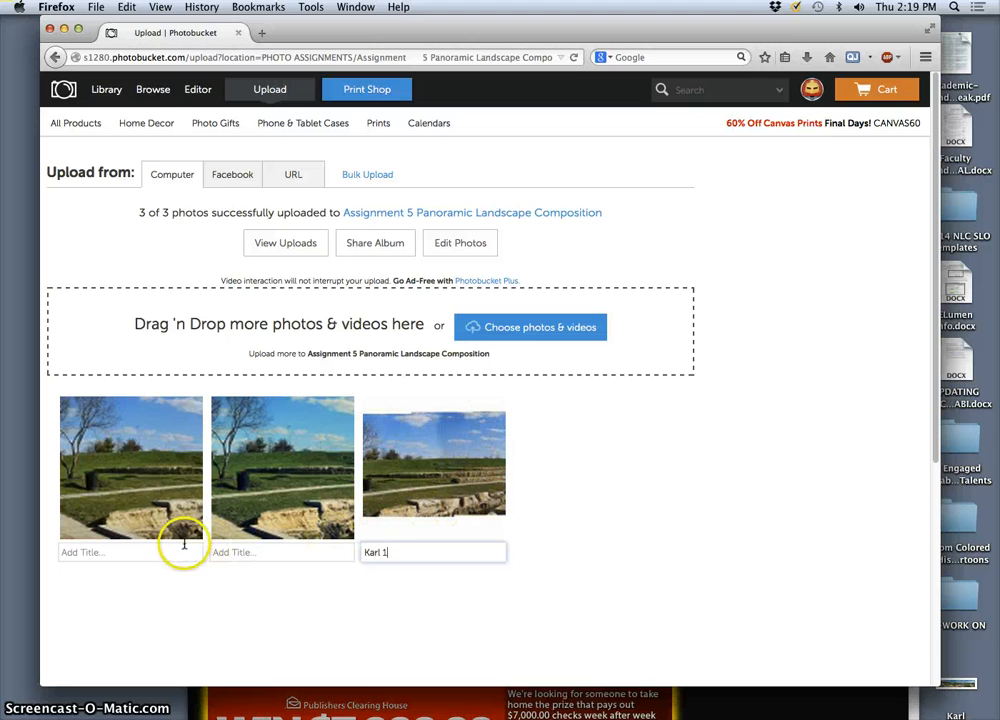
pyautogui.click(181, 549)
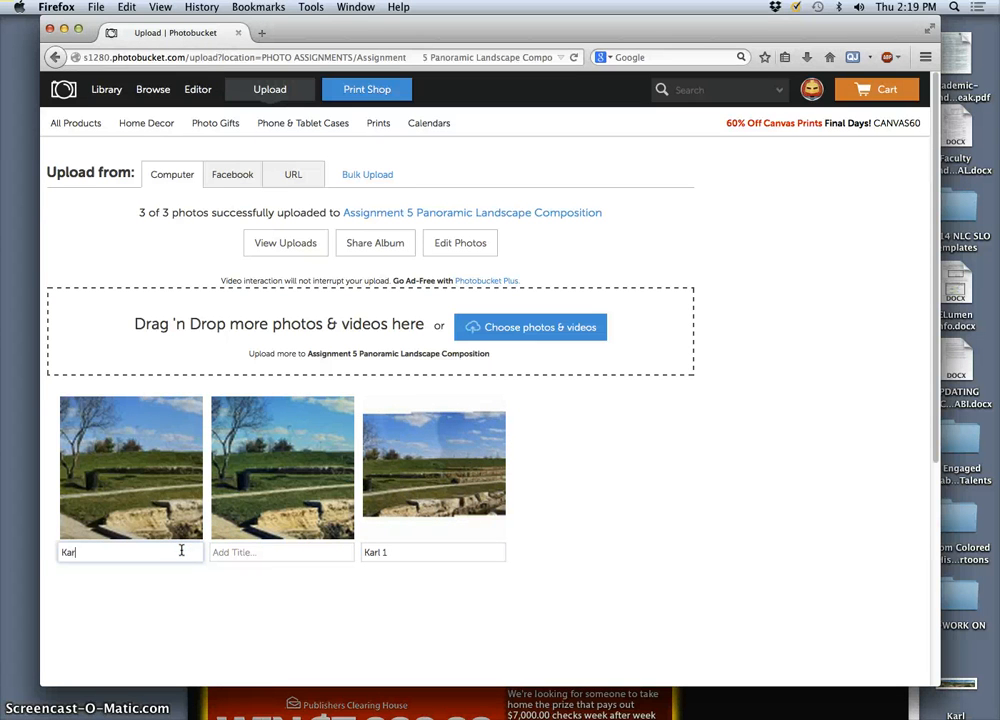
pyautogui.click(281, 552)
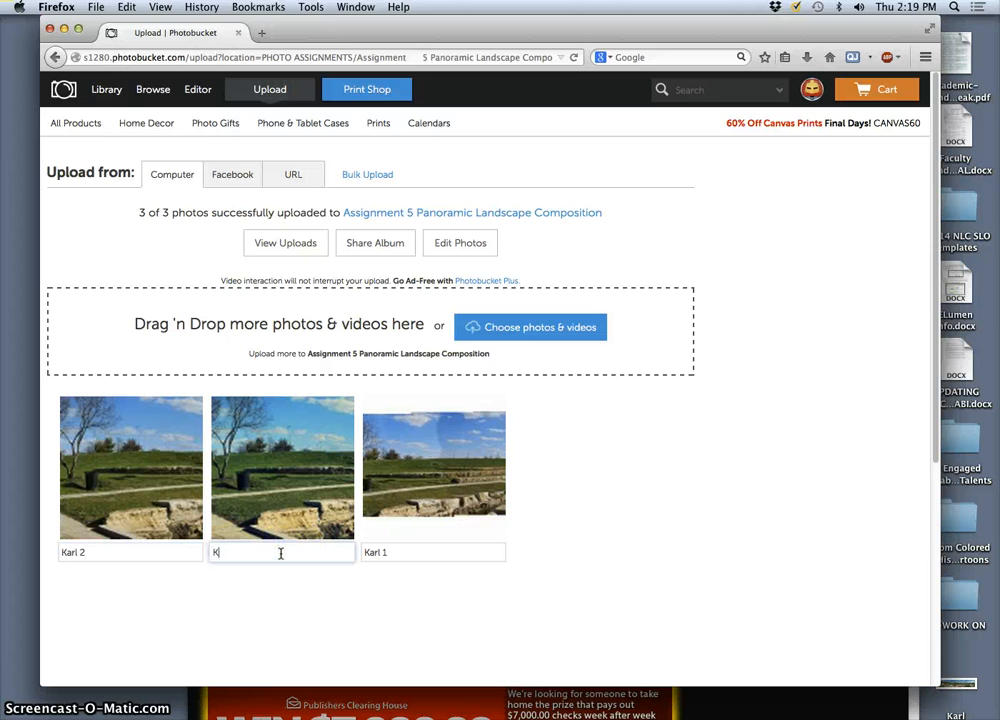
pyautogui.click(312, 610)
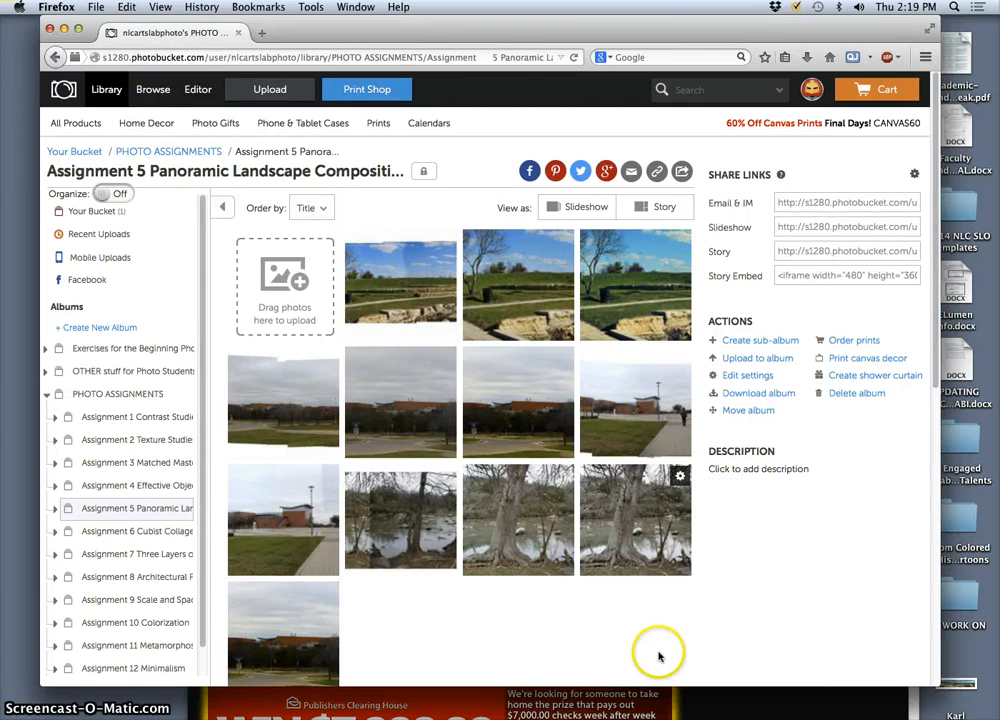
# - View the Assignment 5 album as a slideshow, pause playback, and step from the raw panorama through the cropped version to the final one
pyautogui.click(549, 213)
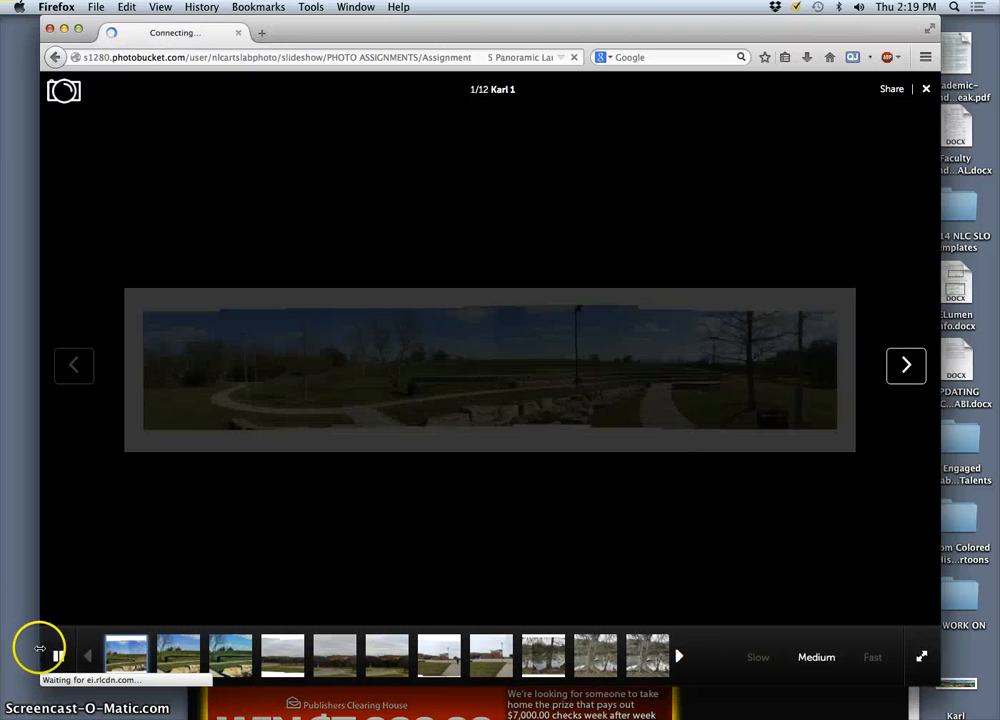
pyautogui.click(59, 656)
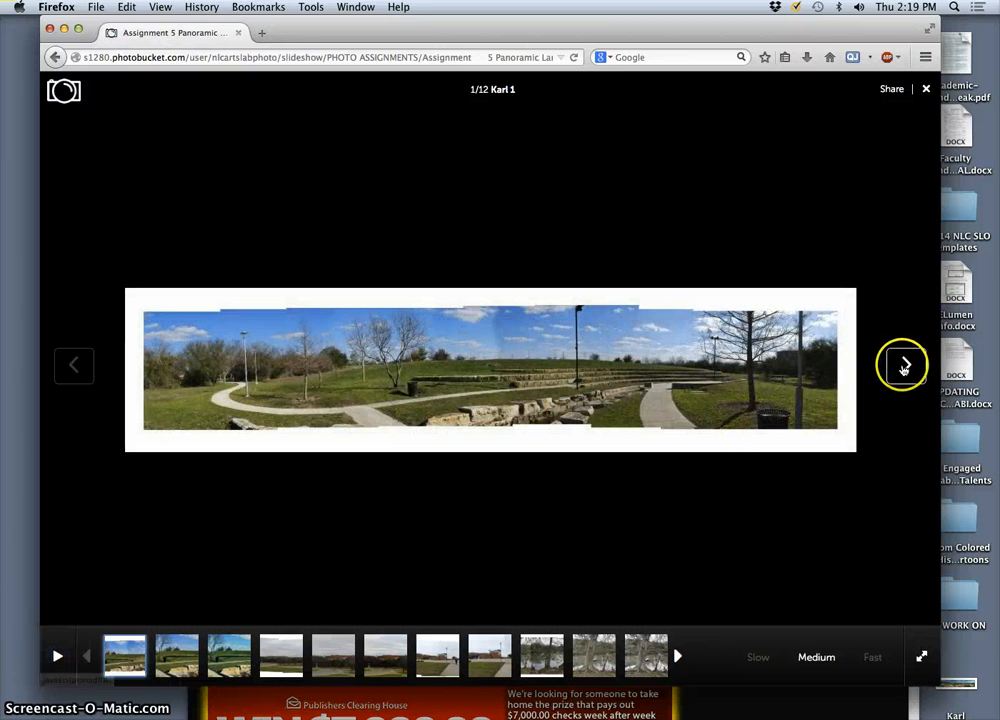
pyautogui.click(904, 366)
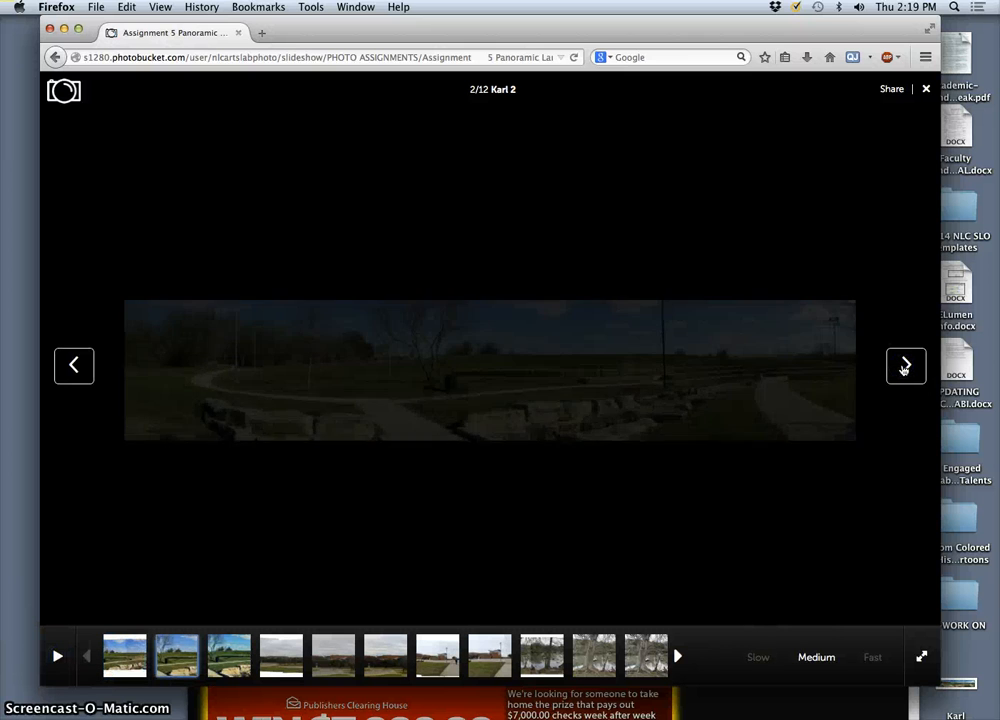
pyautogui.click(904, 366)
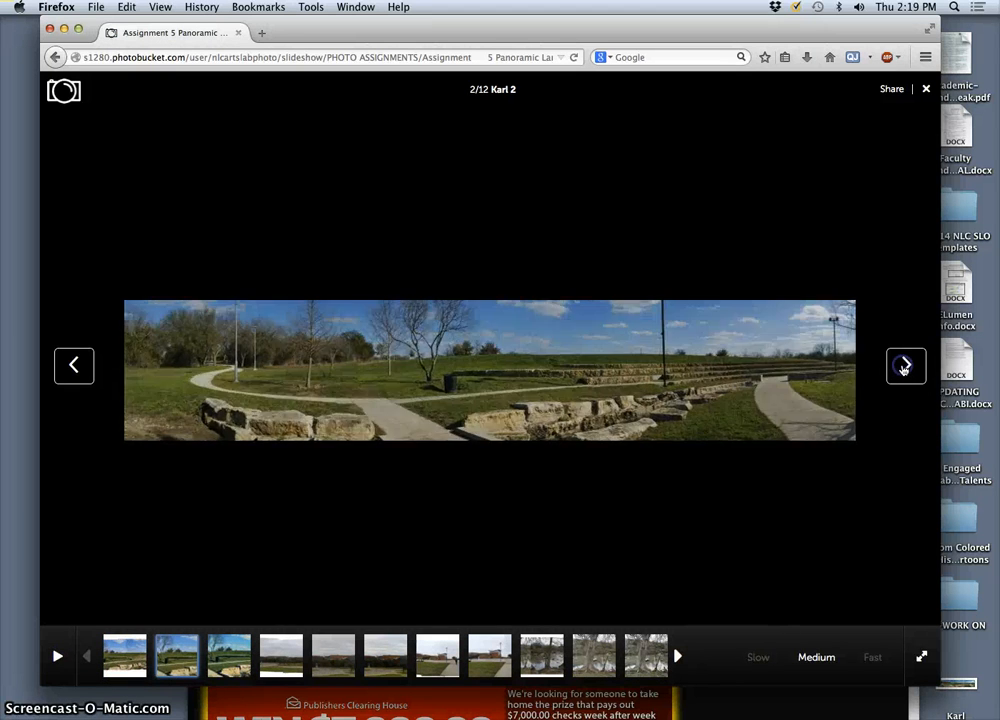